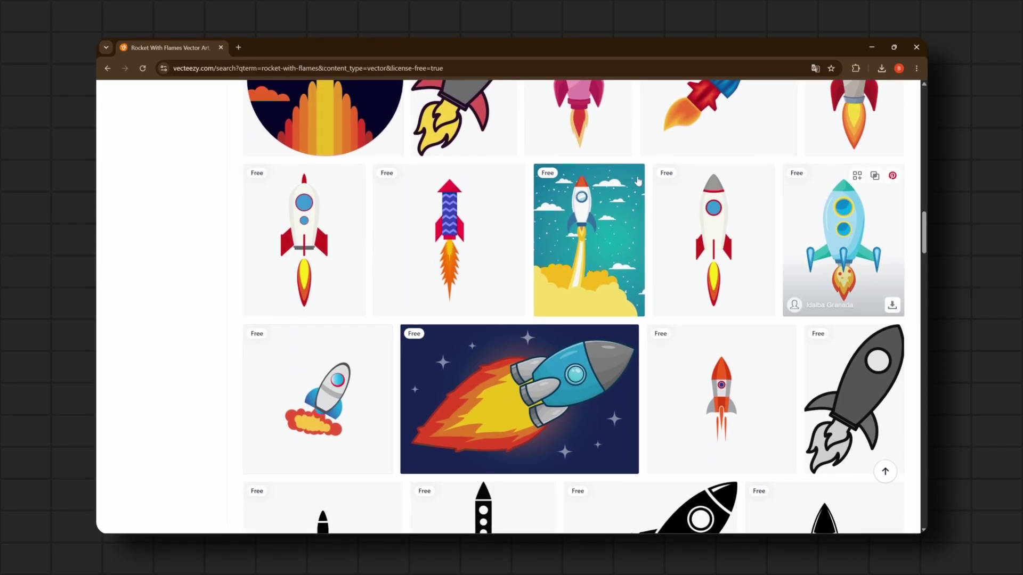
# - Download the free rocket on a cloud background vector and extract its zip archive into the downloads folder
pyautogui.click(607, 256)
pyautogui.click(828, 226)
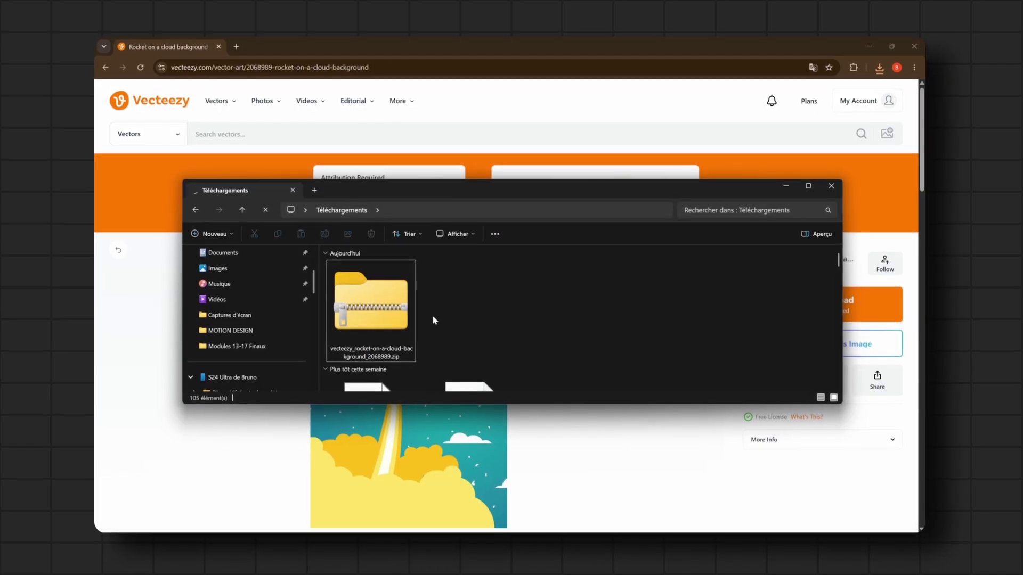
pyautogui.click(382, 305)
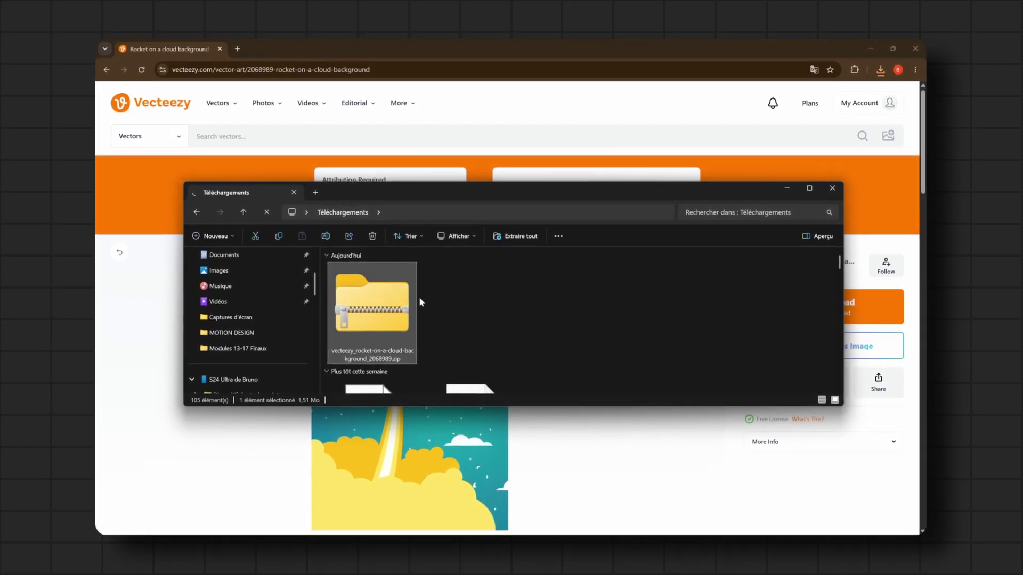
pyautogui.click(517, 237)
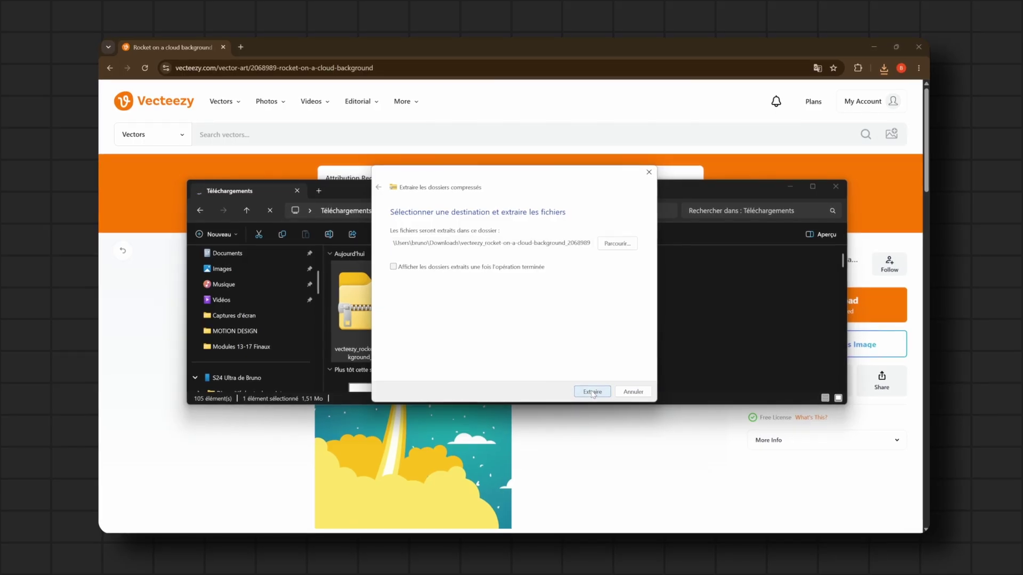
pyautogui.press('Return')
# - Delete the downloaded zip archive and rename the extracted folder as Rocket
pyautogui.rightClick(376, 297)
pyautogui.click(418, 507)
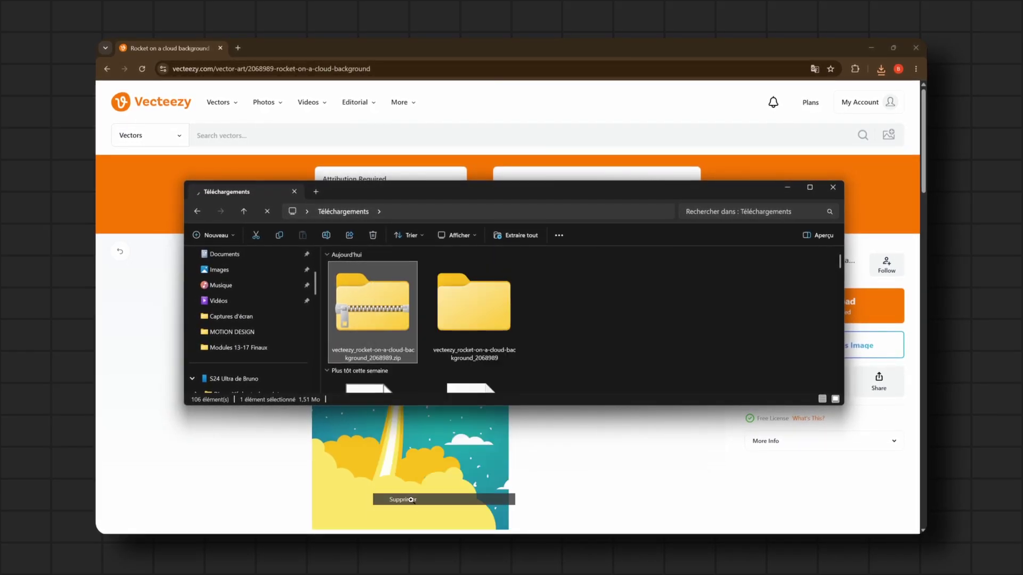
pyautogui.click(355, 305)
pyautogui.press('F2')
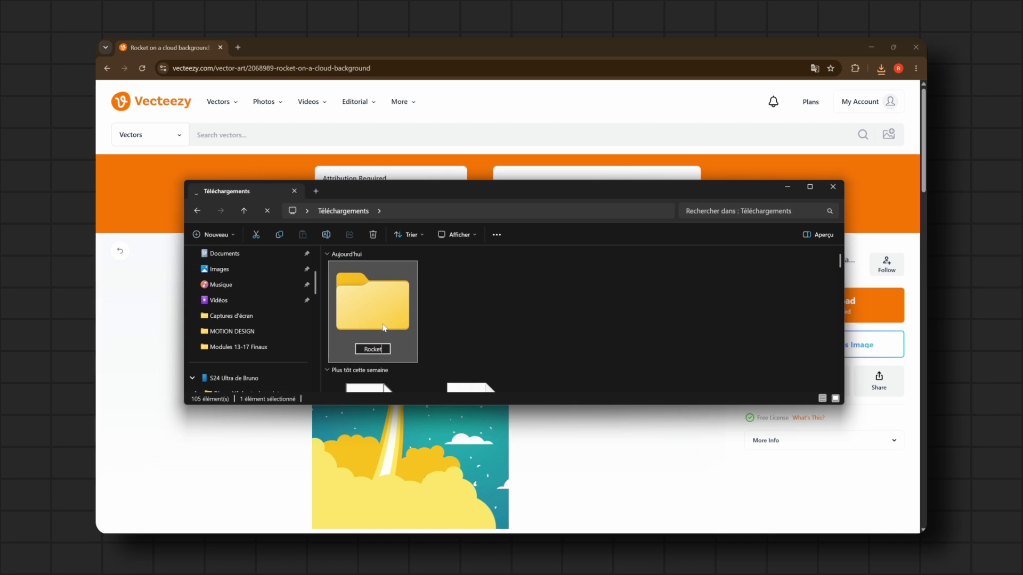
# - Open the Rocket folder and view its JPG preview and the Vecteezy license information PDF
pyautogui.doubleClick(394, 295)
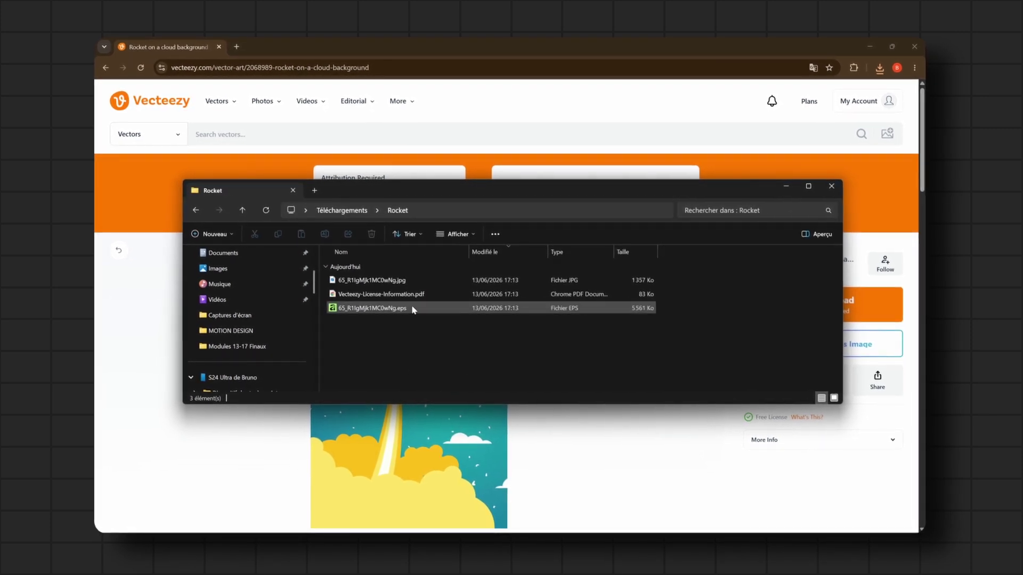
pyautogui.doubleClick(384, 281)
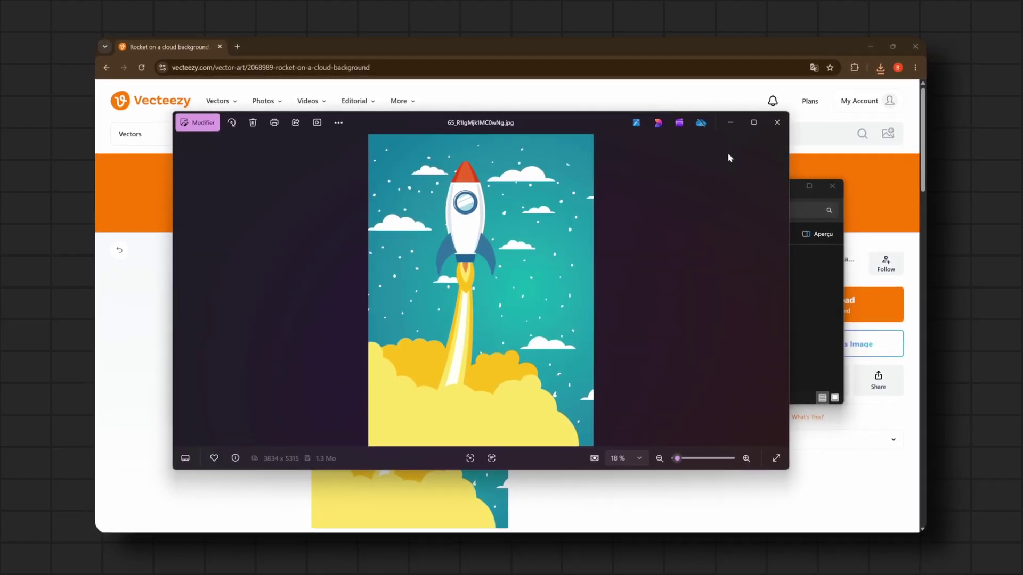
pyautogui.click(776, 122)
pyautogui.doubleClick(411, 291)
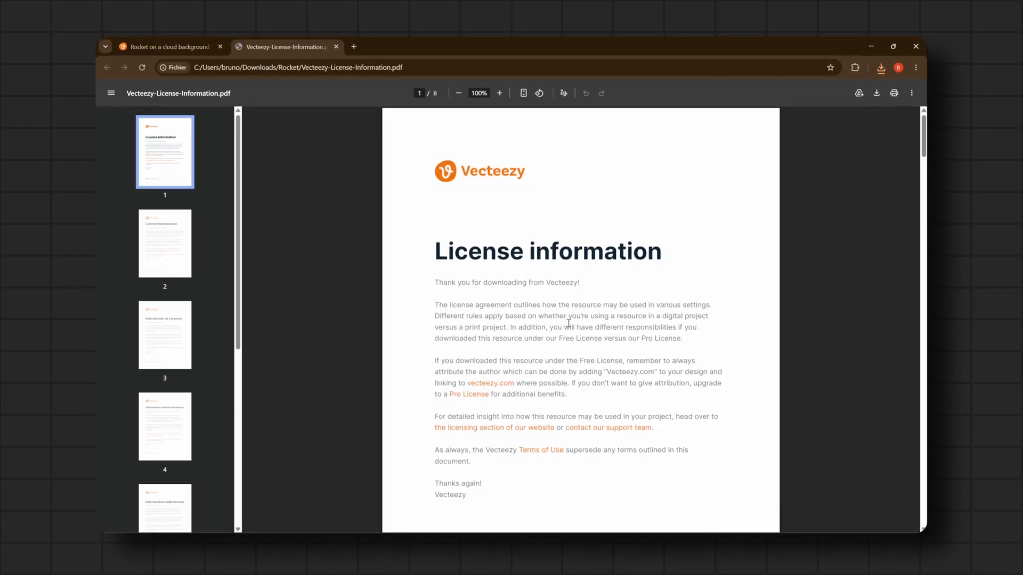
# - Open the rocket EPS file in Affinity and toggle the Calque layer's visibility off and back on
pyautogui.click(412, 311)
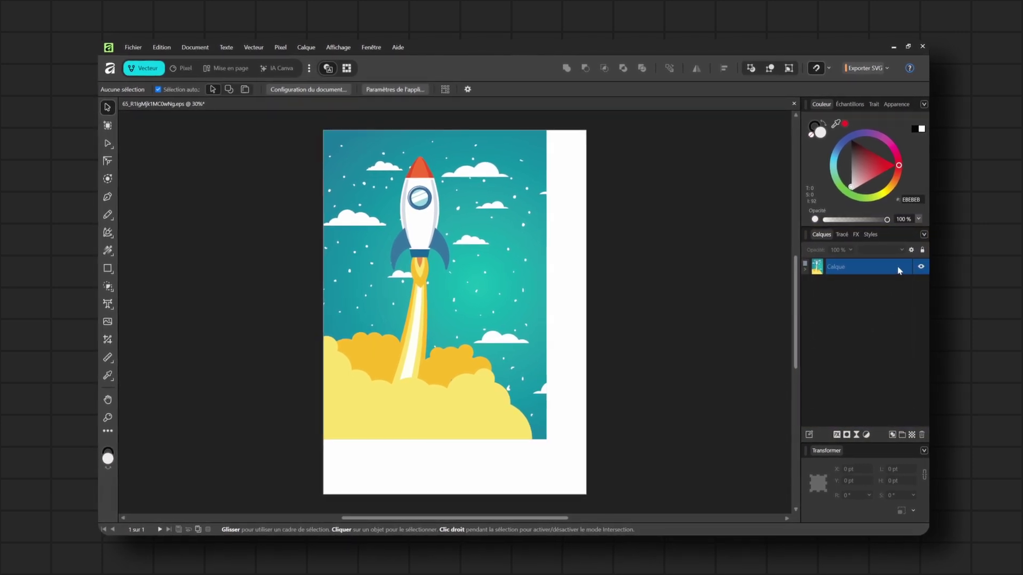
pyautogui.click(921, 267)
pyautogui.click(918, 267)
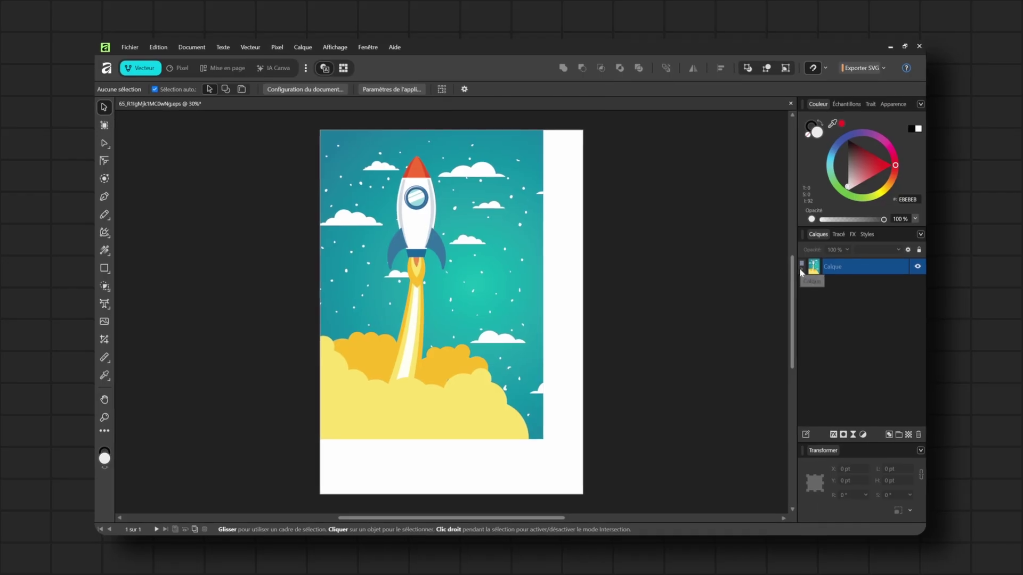
# - Expand the Calque layer, look through its curves, and select the whole artwork to examine its separate objects
pyautogui.click(803, 268)
pyautogui.scroll(-3, 858, 340)
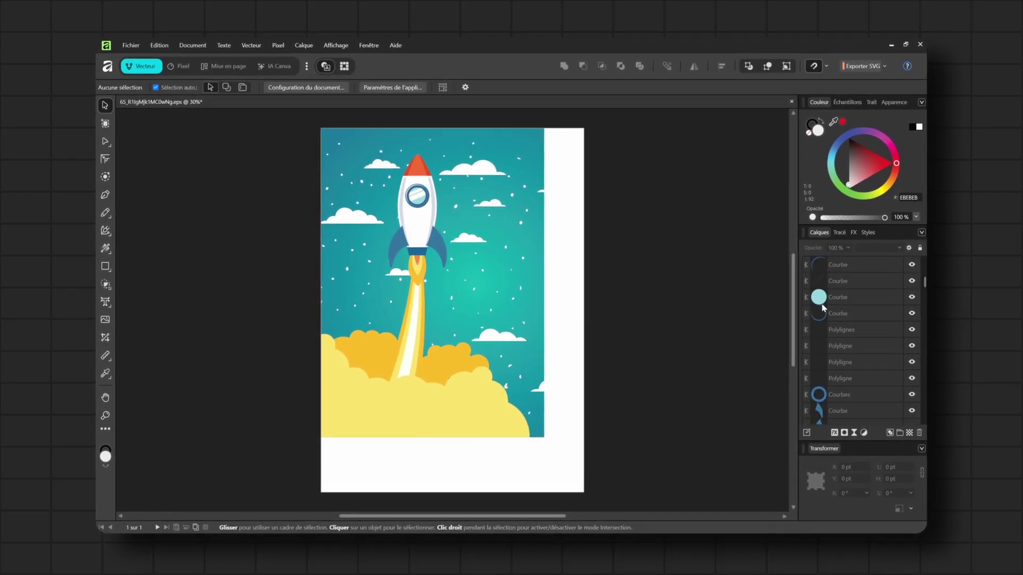
pyautogui.scroll(-3, 925, 326)
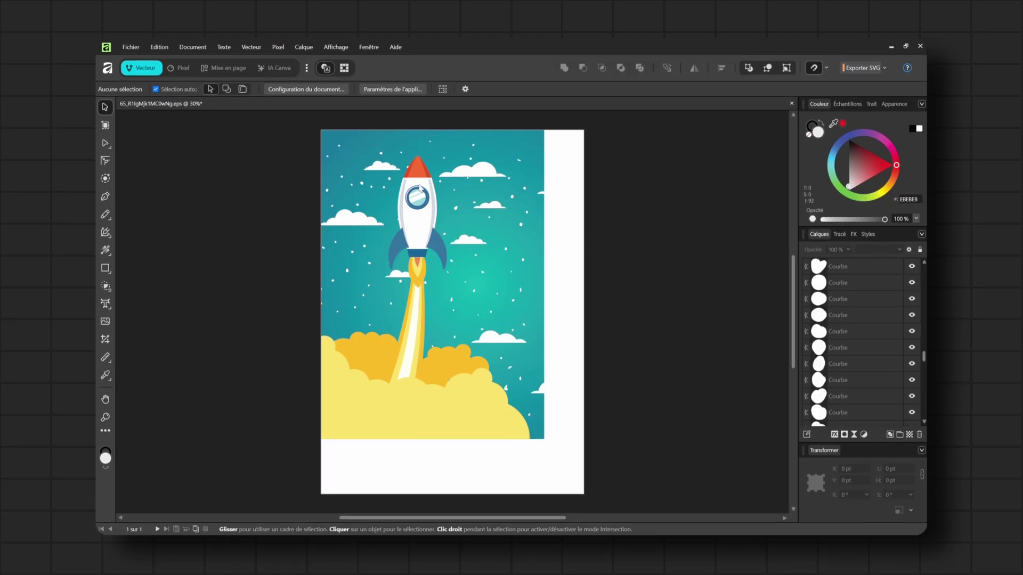
pyautogui.moveTo(605, 488); pyautogui.dragTo(282, 160)
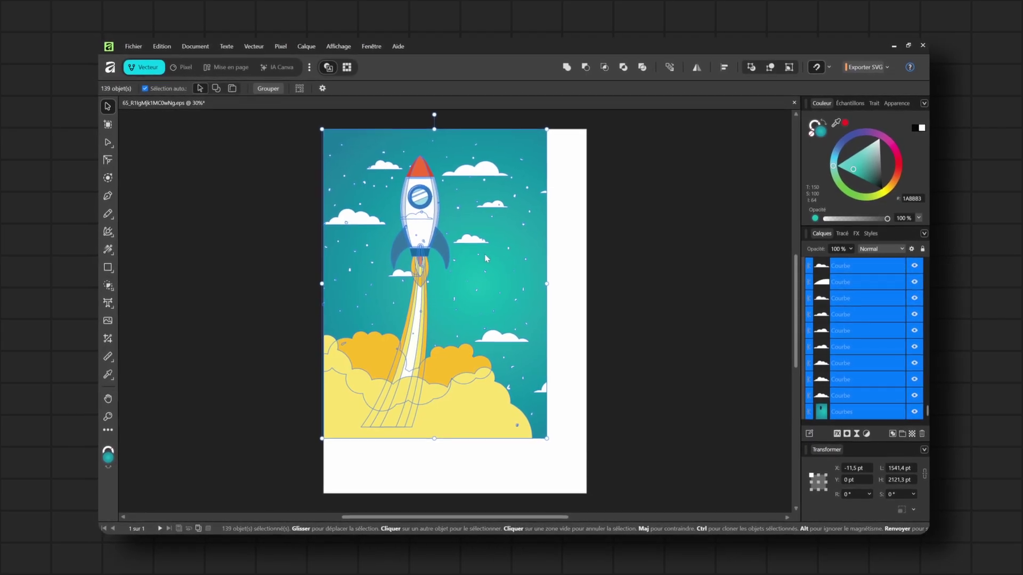
pyautogui.click(686, 345)
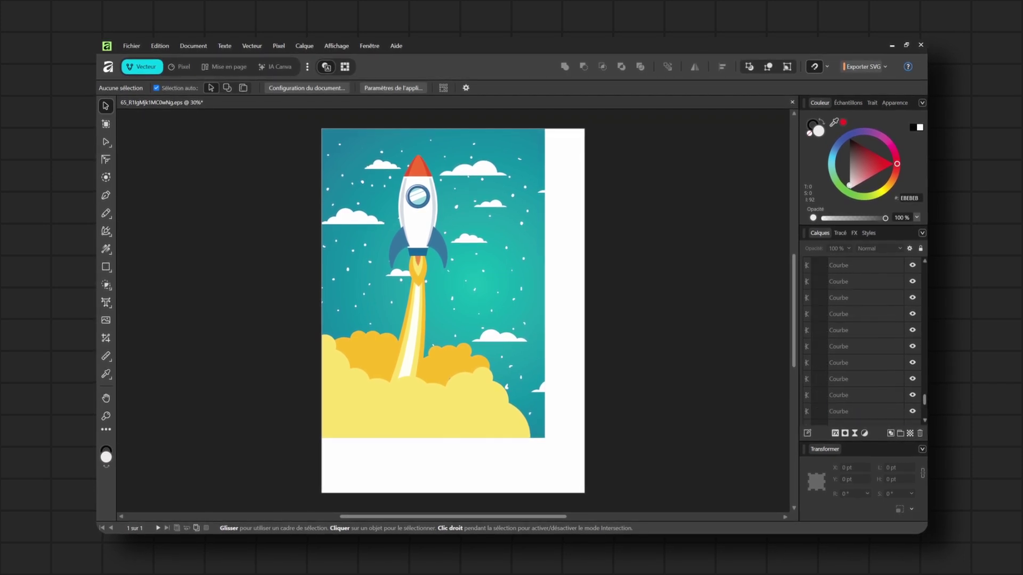
# - Select the yellow foreground smoke curve and try moving it away from the artwork
pyautogui.scroll(1, 879, 341)
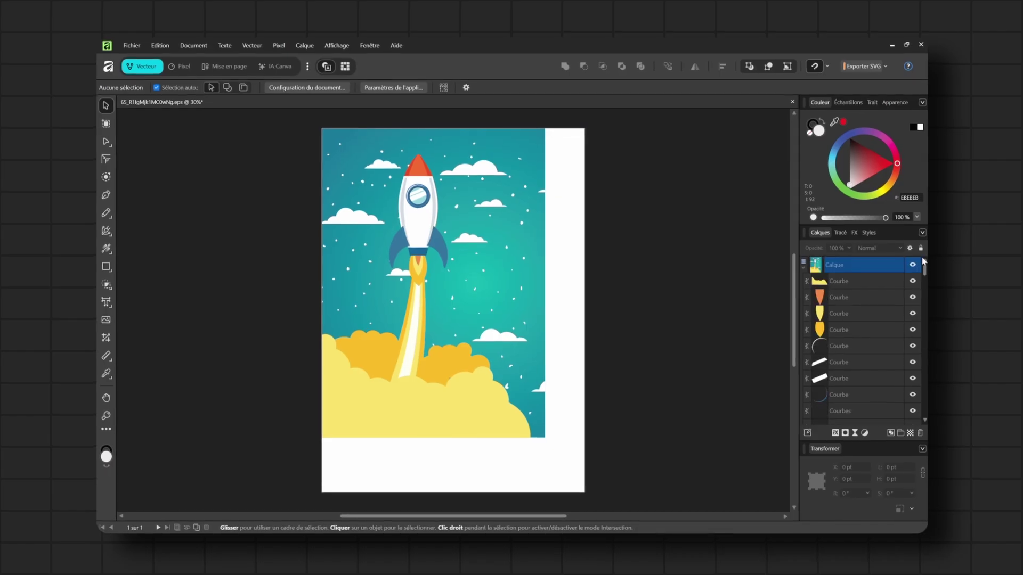
pyautogui.click(846, 283)
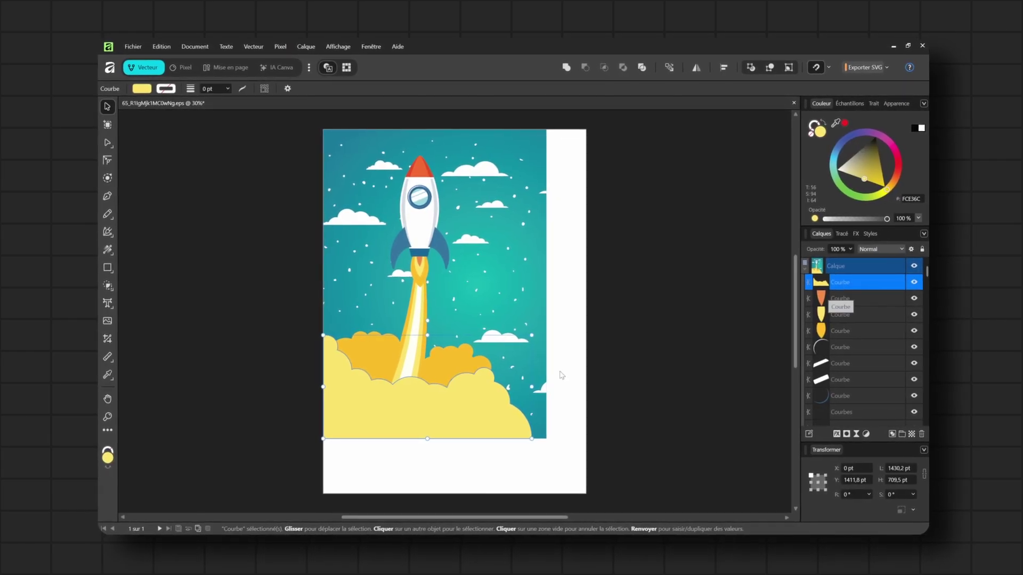
pyautogui.moveTo(440, 415); pyautogui.dragTo(698, 422)
pyautogui.moveTo(488, 343); pyautogui.dragTo(480, 386)
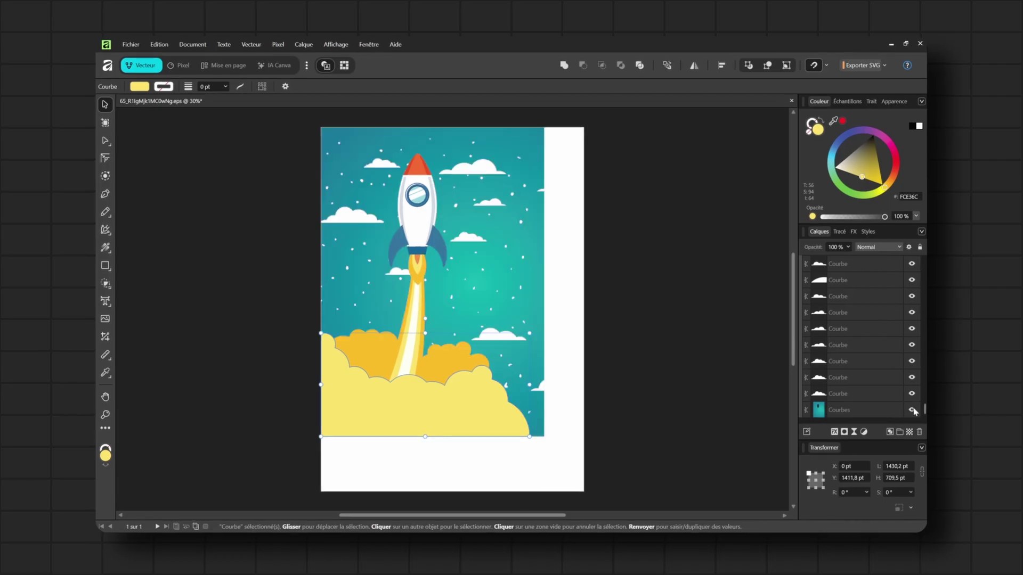
# - Select the teal sky background at the end of the layer list, move it aside, and return it to the page's origin
pyautogui.click(820, 410)
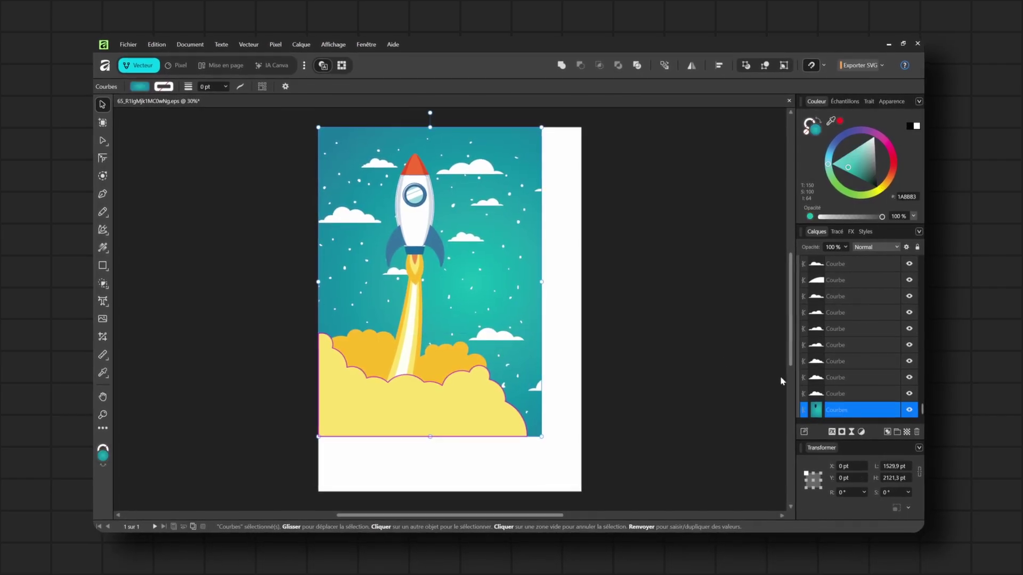
pyautogui.moveTo(446, 289); pyautogui.dragTo(507, 296)
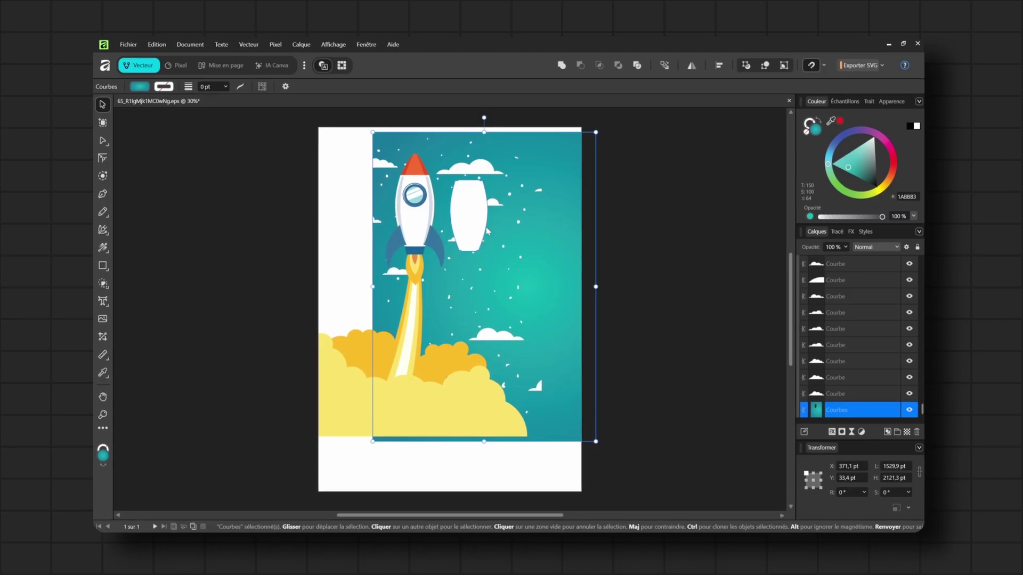
pyautogui.moveTo(556, 241); pyautogui.dragTo(506, 241)
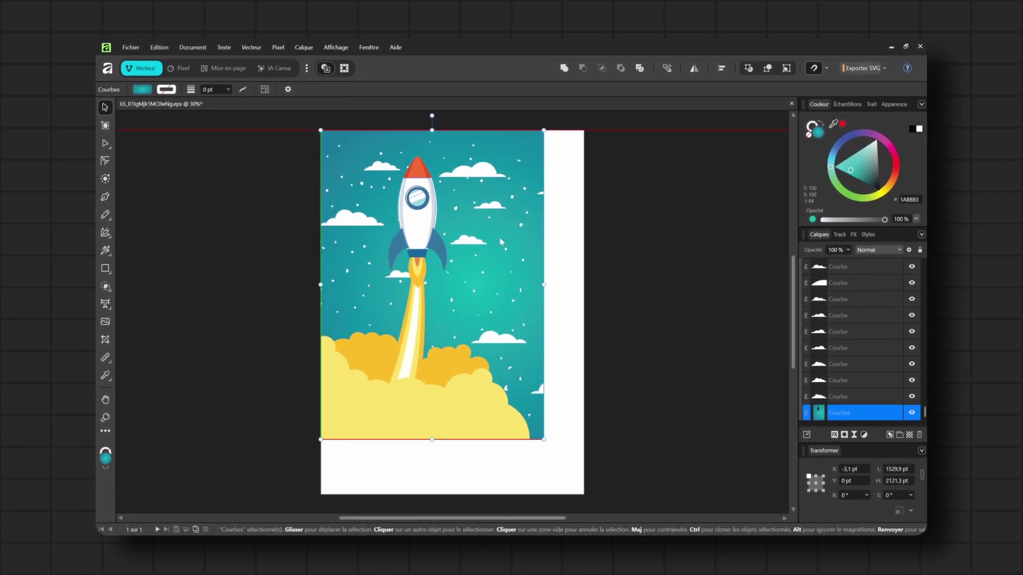
pyautogui.click(589, 294)
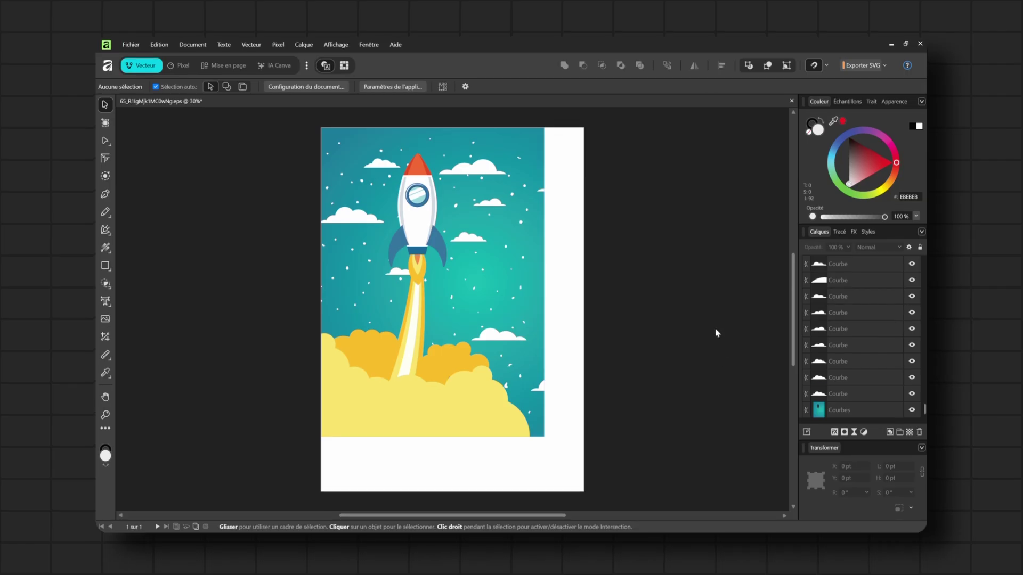
# - Rename the teal background curves as Ciel and lock that layer
pyautogui.doubleClick(846, 410)
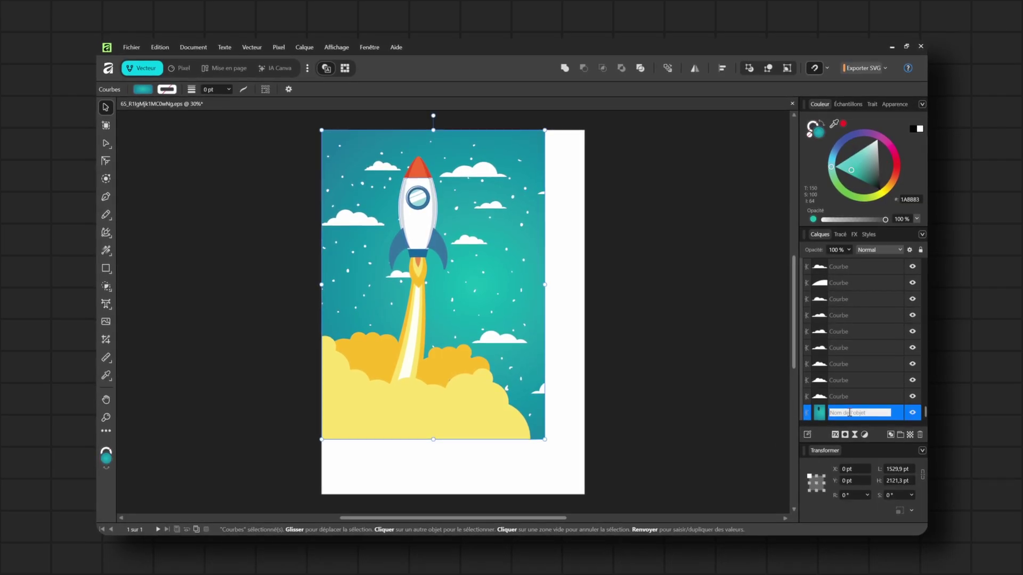
pyautogui.write('Ciel')
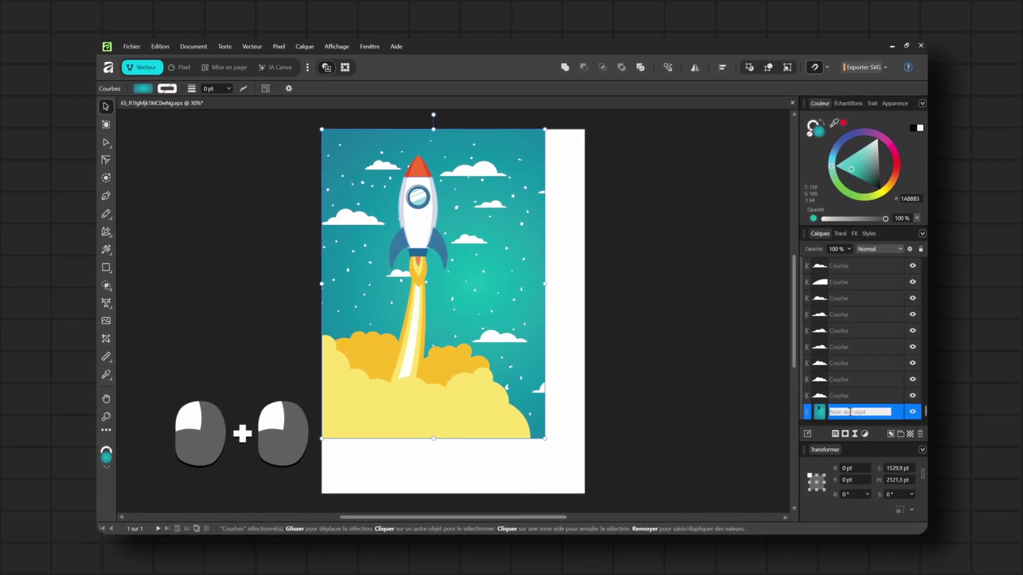
pyautogui.press('Return')
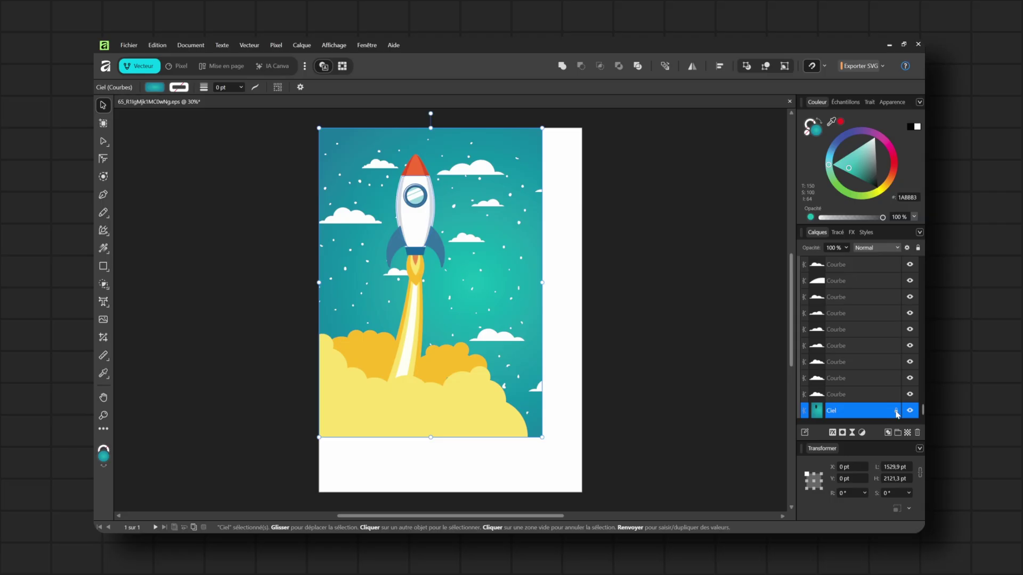
pyautogui.click(896, 412)
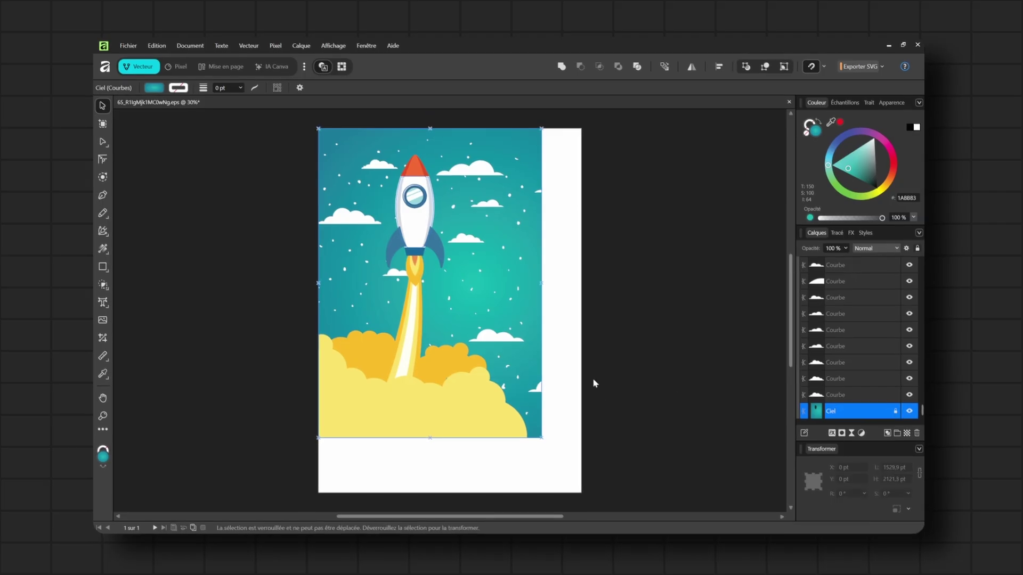
# - Test the locked Ciel layer by area-selecting the artwork and moving the yellow smoke curve, and undo the move
pyautogui.moveTo(626, 451); pyautogui.dragTo(317, 277)
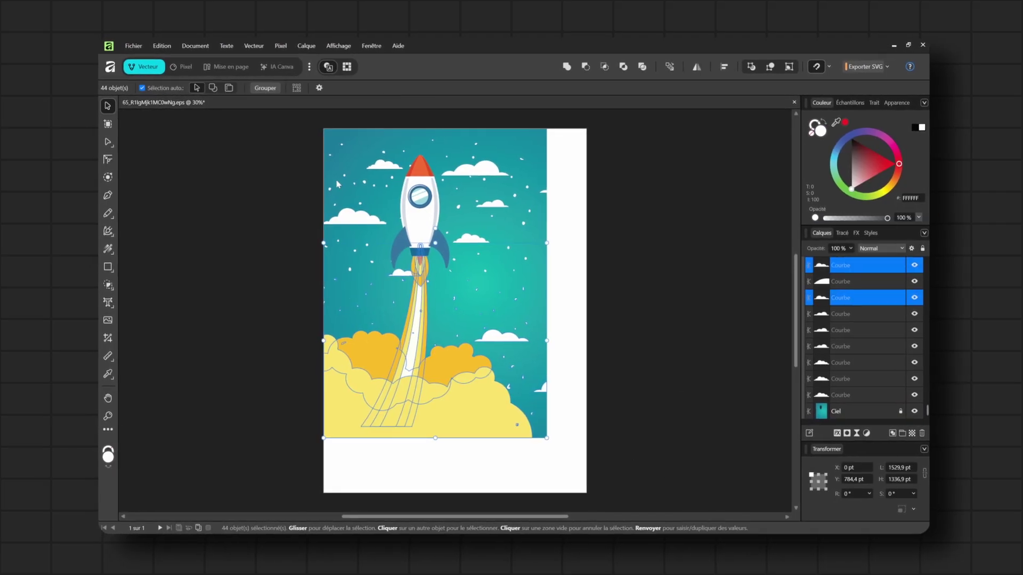
pyautogui.click(337, 185)
pyautogui.click(866, 410)
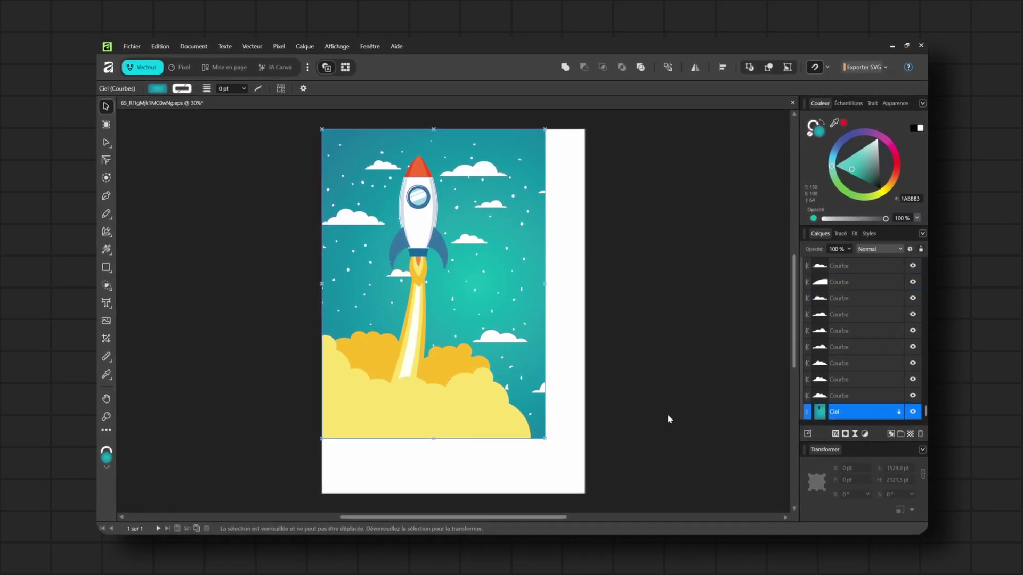
pyautogui.click(535, 421)
pyautogui.moveTo(474, 408); pyautogui.dragTo(510, 421)
pyautogui.hotkey('ctrl', 'z')
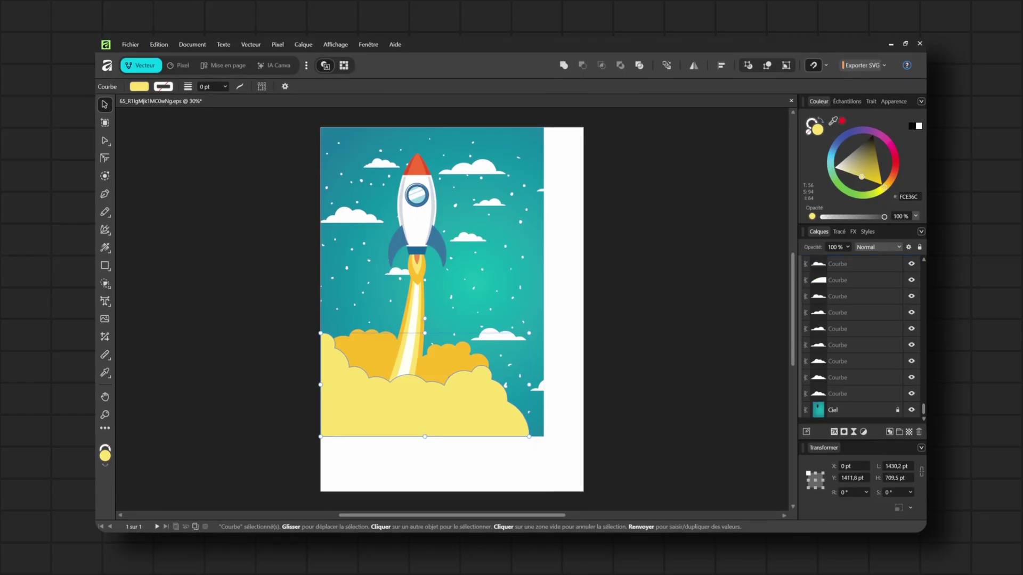
# - Select the ten white cloud curves directly above the Ciel layer and group them
pyautogui.click(848, 394)
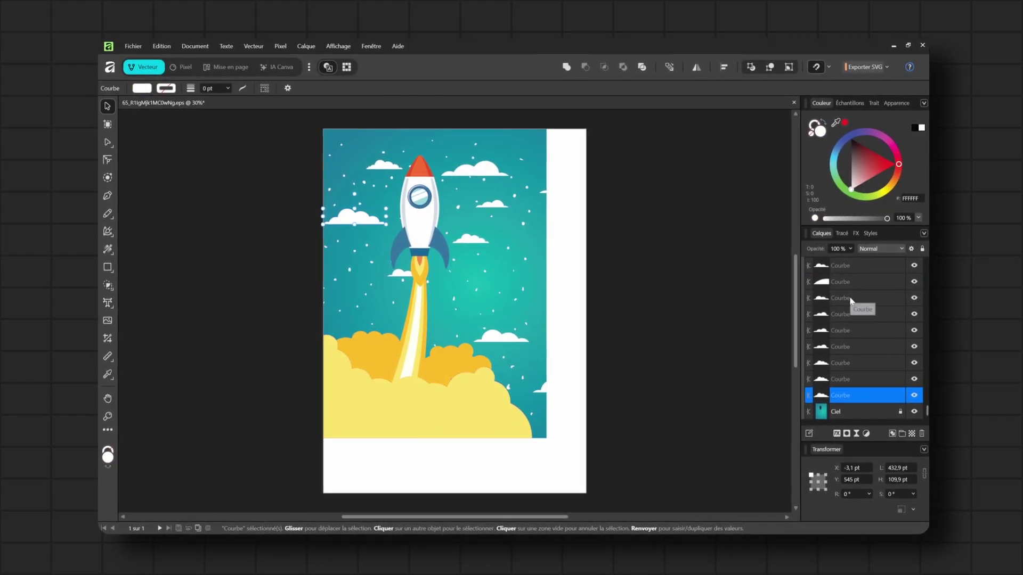
pyautogui.scroll(3, 825, 314)
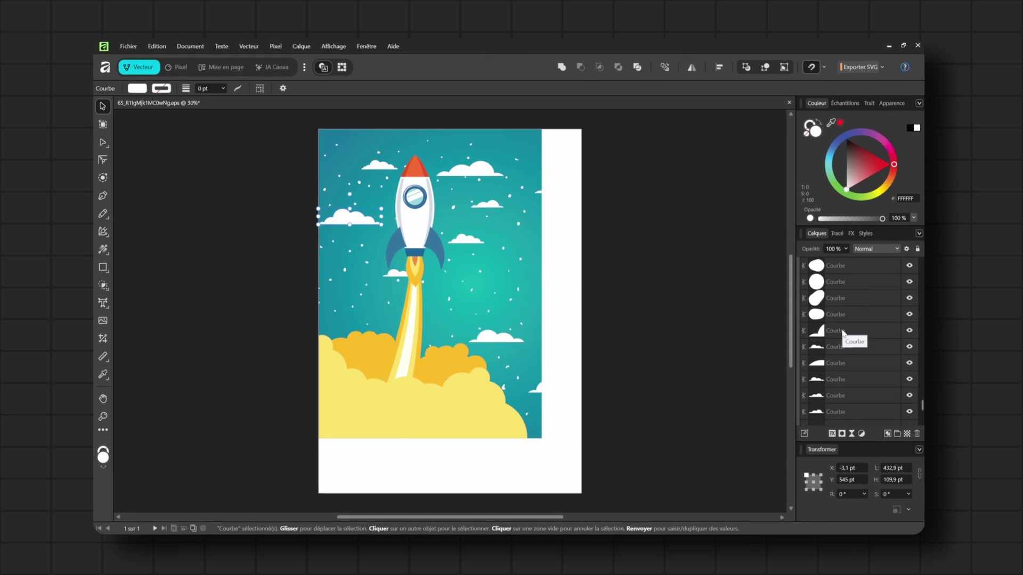
pyautogui.keyDown('shift'); pyautogui.click(843, 331); pyautogui.keyUp('shift')
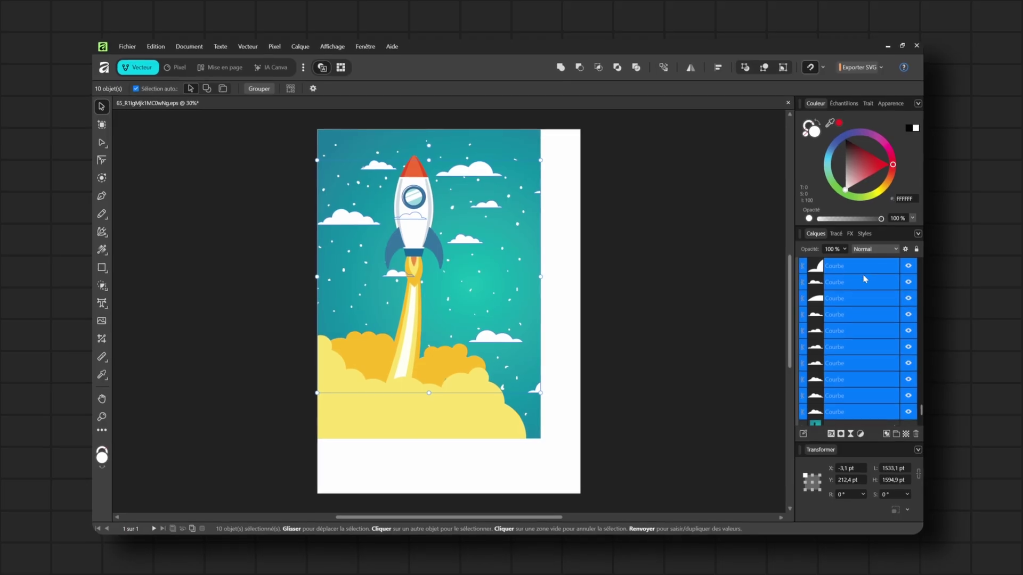
pyautogui.scroll(3, 858, 310)
pyautogui.scroll(-3, 839, 320)
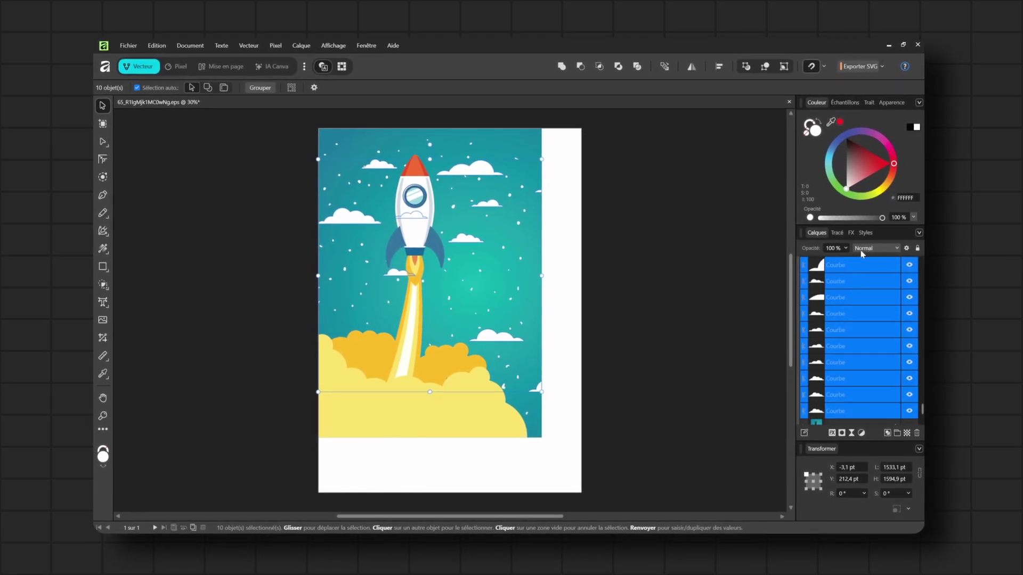
pyautogui.keyDown('shift'); pyautogui.click(845, 264); pyautogui.keyUp('shift')
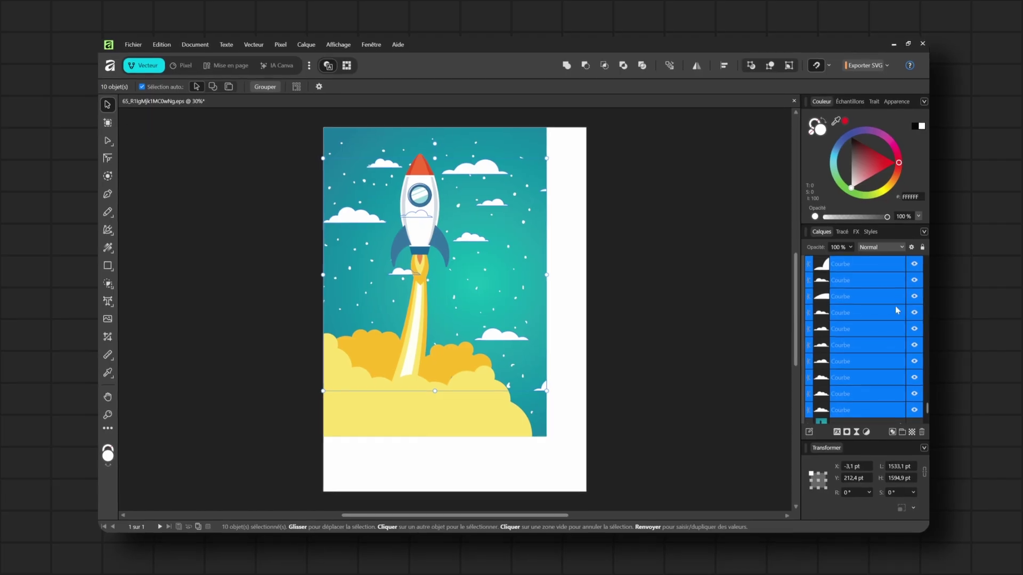
pyautogui.scroll(3, 844, 344)
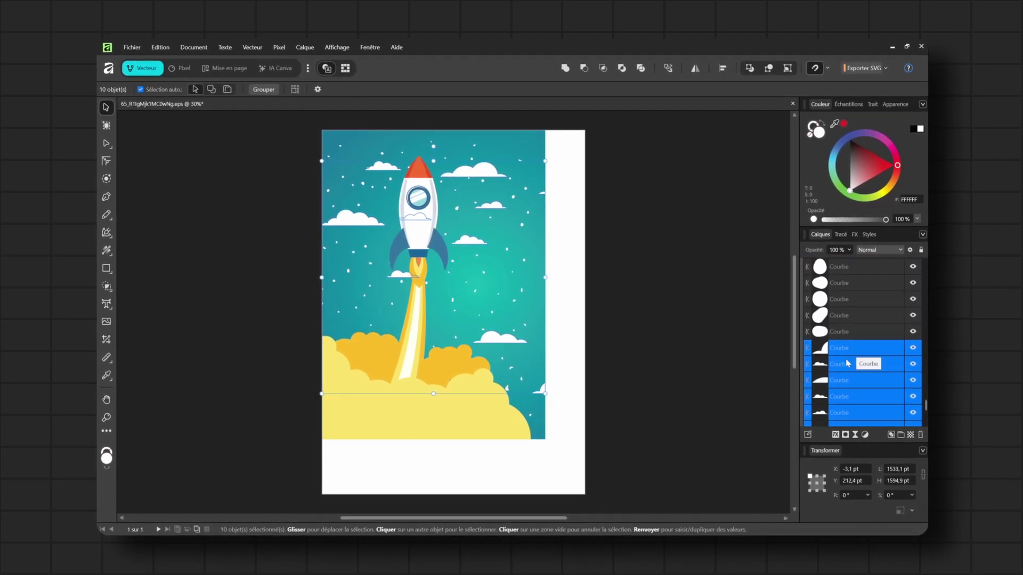
pyautogui.rightClick(841, 366)
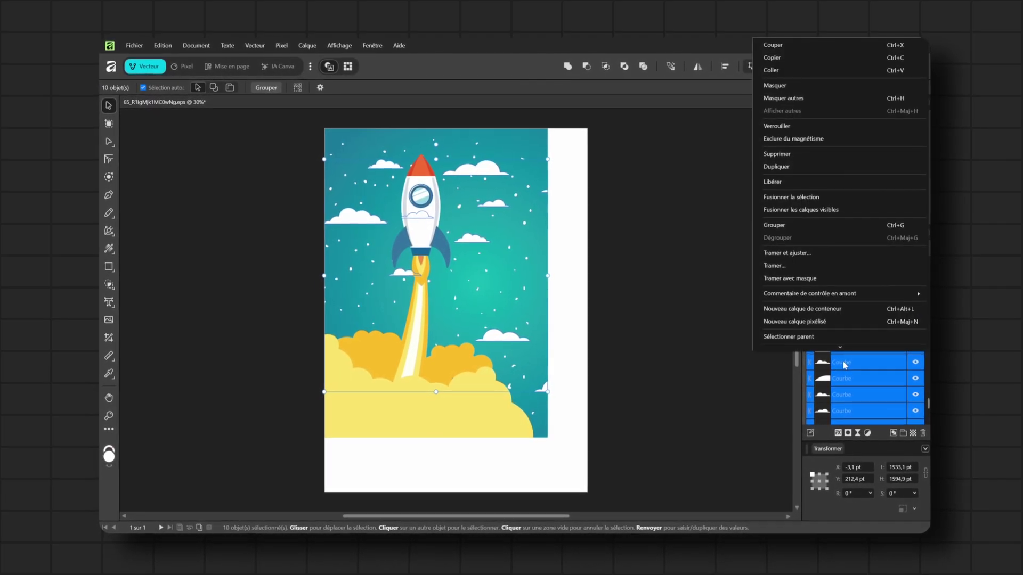
pyautogui.click(784, 226)
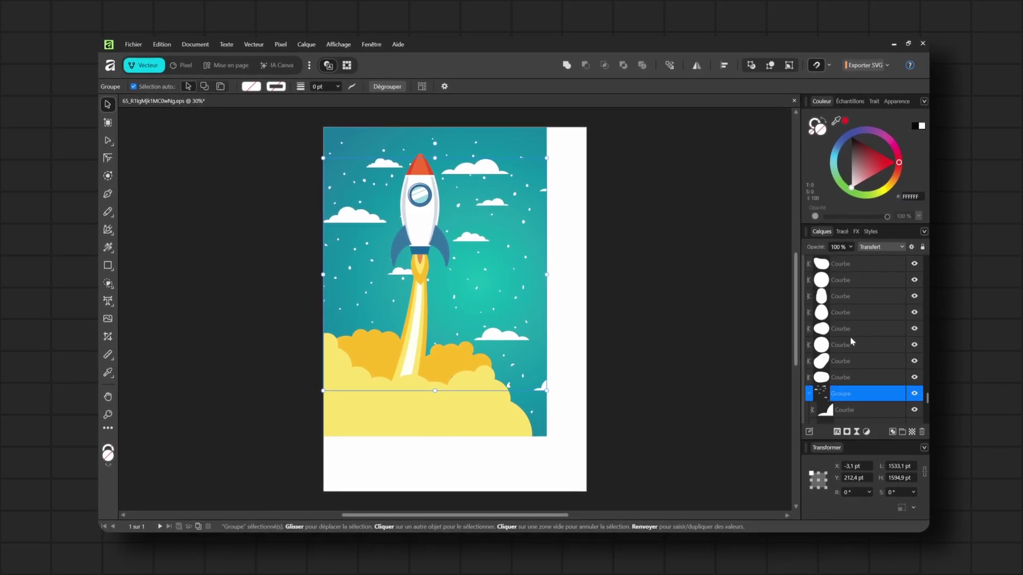
# - Collapse the new cloud group, check its contents by toggling visibility, name it Nuages and hide it
pyautogui.click(808, 395)
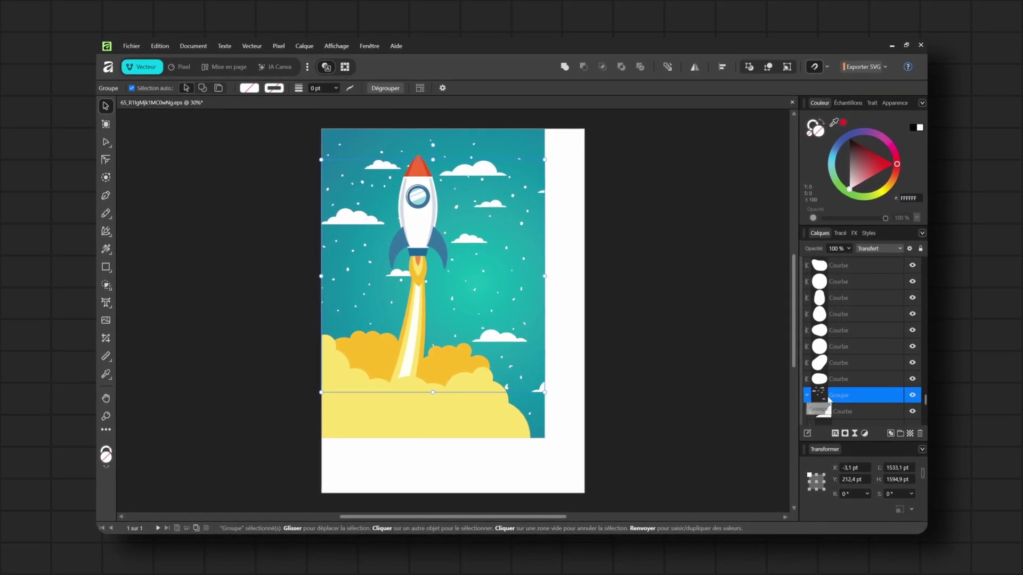
pyautogui.click(911, 394)
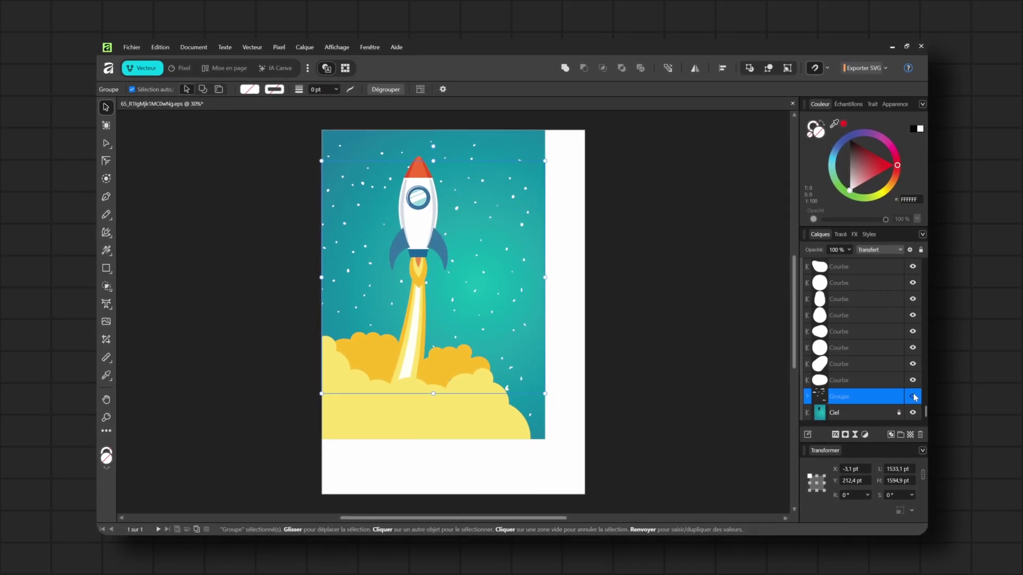
pyautogui.write('Nuag')
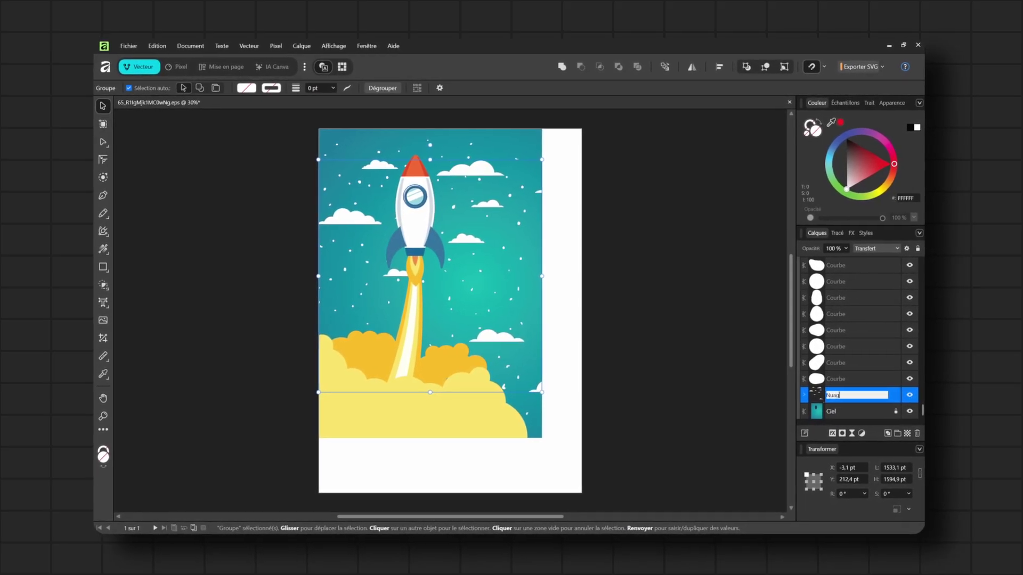
pyautogui.write('es')
pyautogui.click(910, 395)
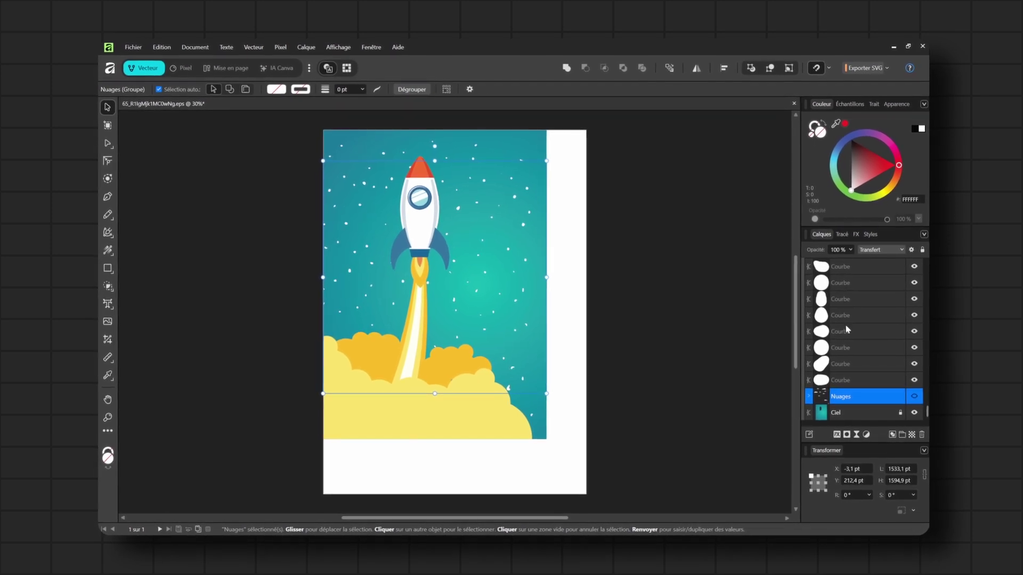
# - Select all the white star curves between the Nuages group and the orange smoke curve and delete them
pyautogui.click(848, 383)
pyautogui.scroll(9, 854, 383)
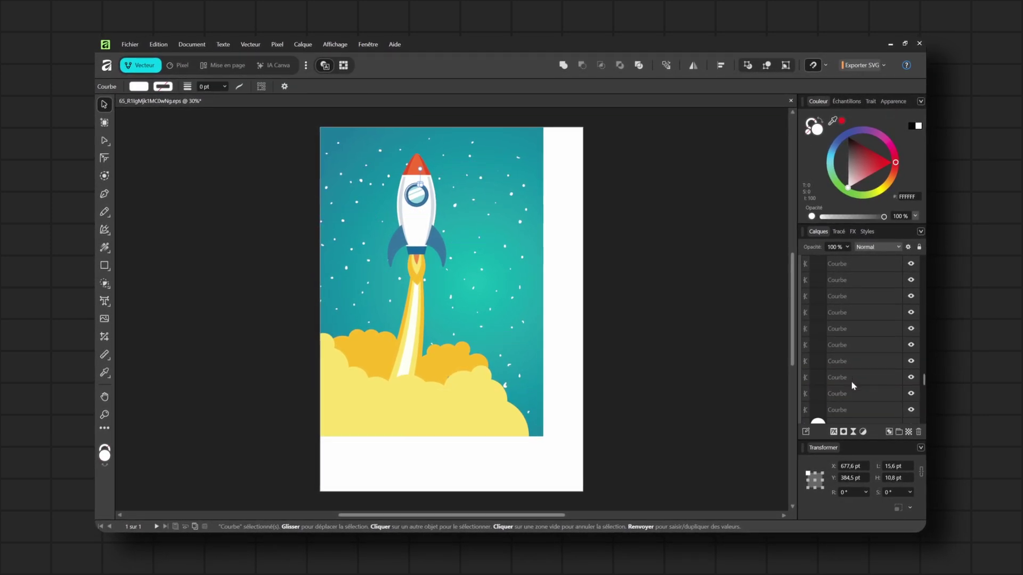
pyautogui.scroll(-3, 855, 386)
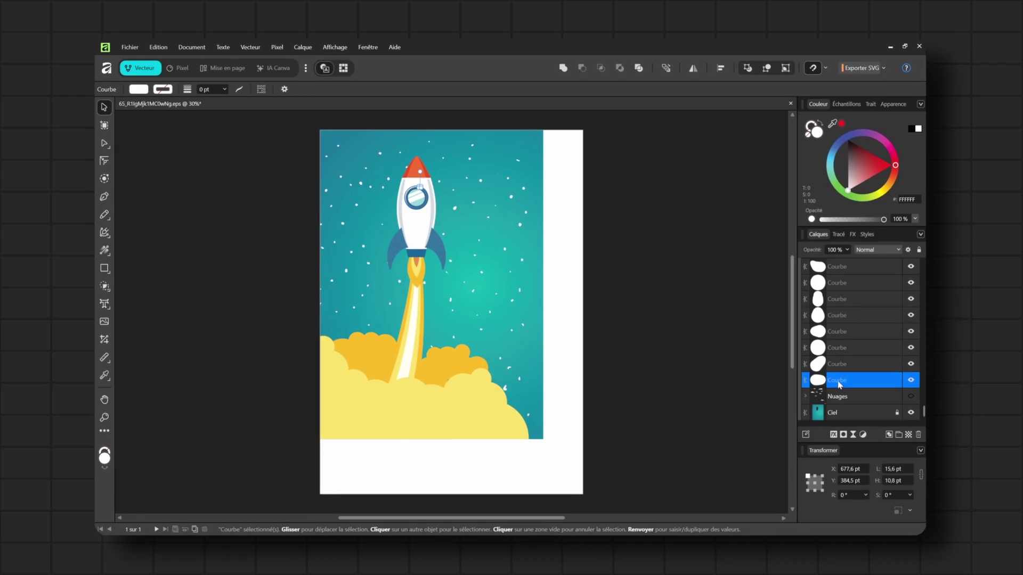
pyautogui.scroll(3, 853, 381)
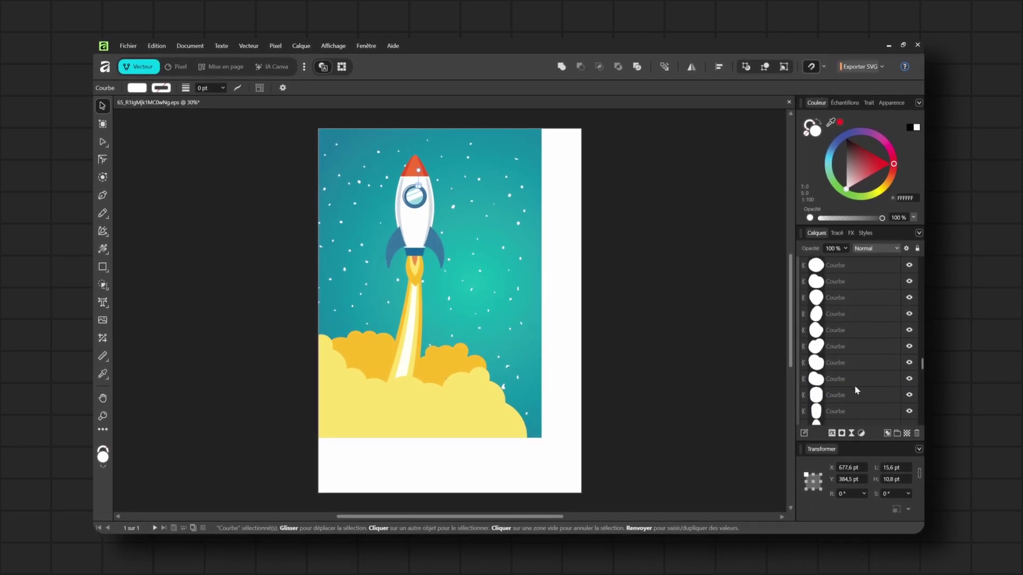
pyautogui.scroll(5, 857, 390)
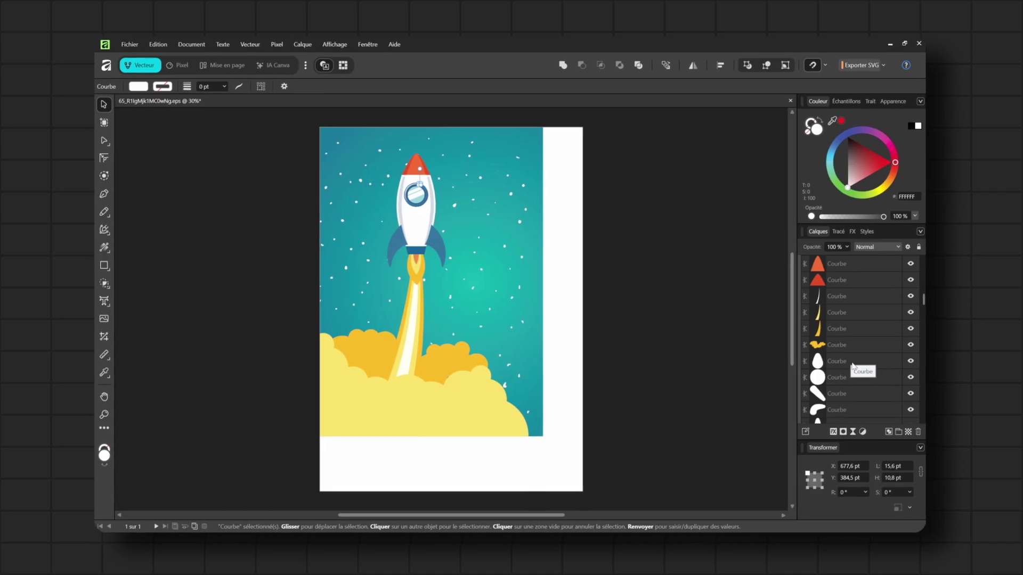
pyautogui.keyDown('shift'); pyautogui.click(856, 365); pyautogui.keyUp('shift')
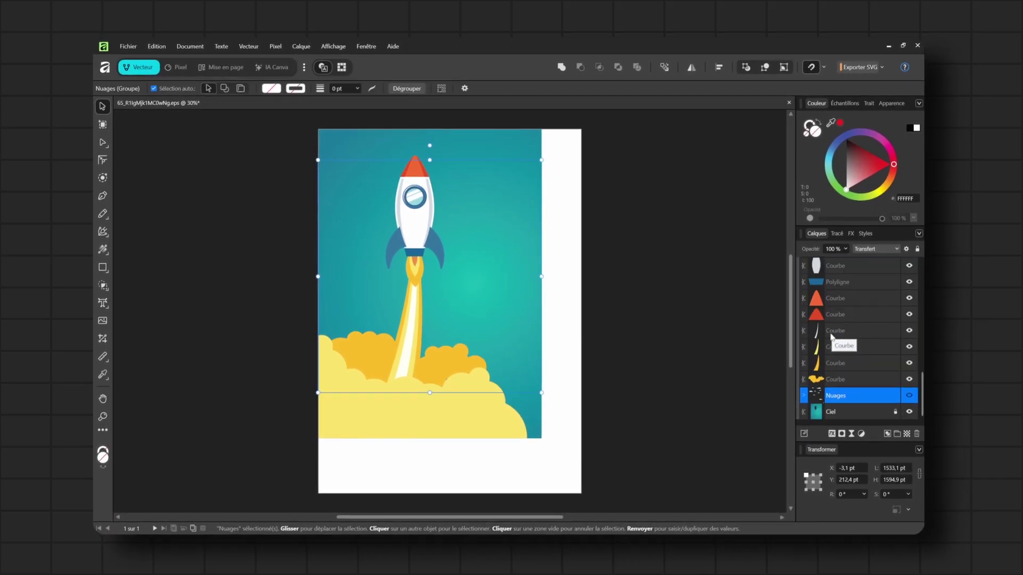
pyautogui.press('Delete')
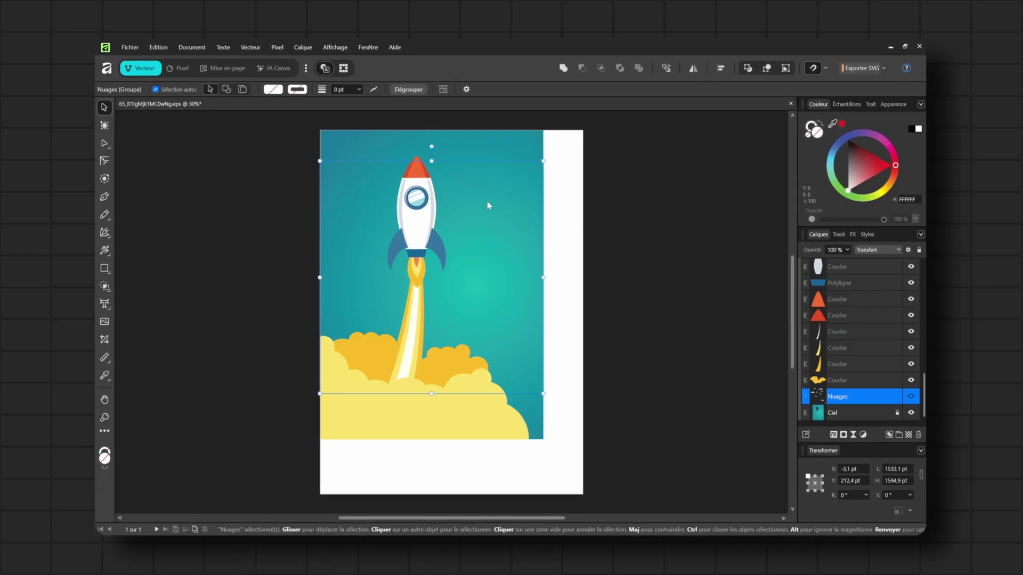
# - Identify the orange rear smoke curve above Nuages by toggling its visibility and selecting it
pyautogui.click(913, 378)
pyautogui.click(912, 379)
pyautogui.click(912, 379)
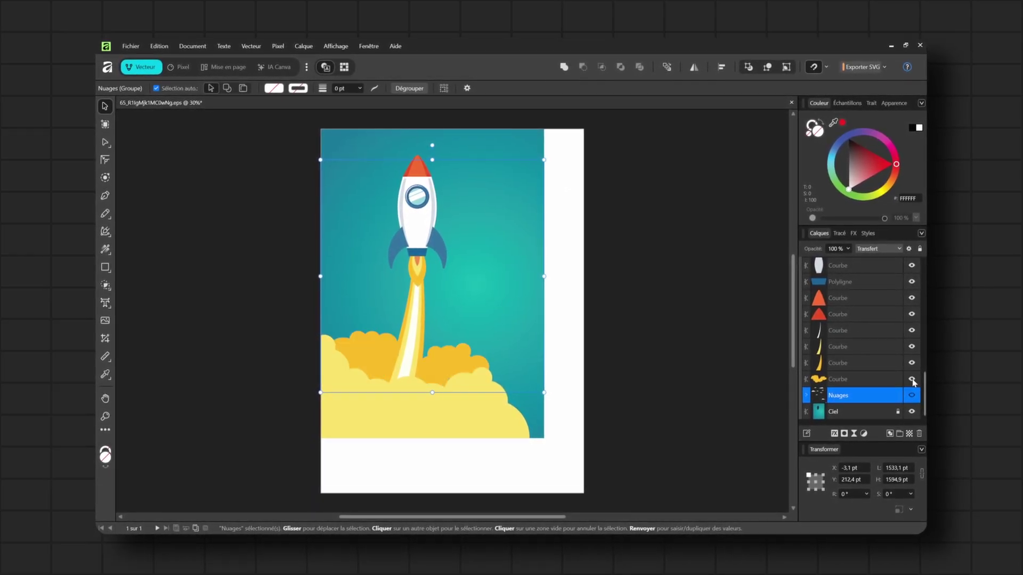
pyautogui.click(879, 380)
# - Locate the yellow and orange smoke curves in the layer list and try moving the orange smoke up behind the rocket
pyautogui.click(463, 425)
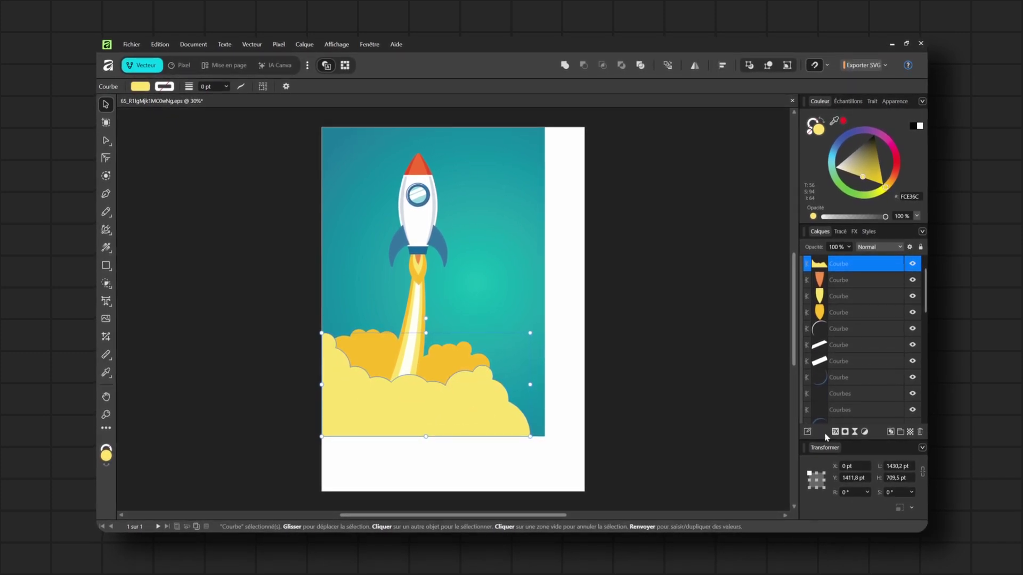
pyautogui.scroll(-5, 858, 346)
pyautogui.click(380, 350)
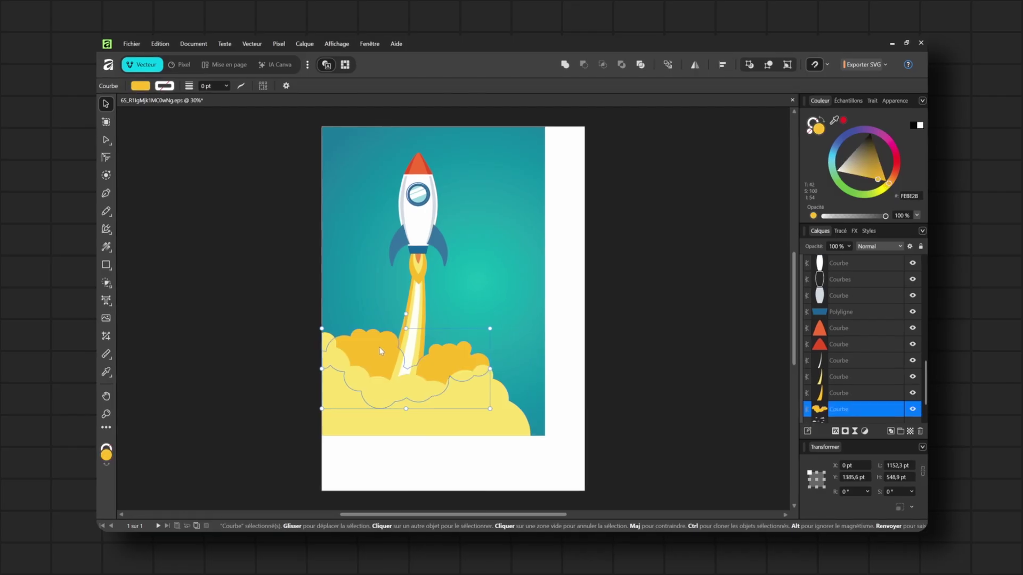
pyautogui.moveTo(381, 351); pyautogui.dragTo(383, 175)
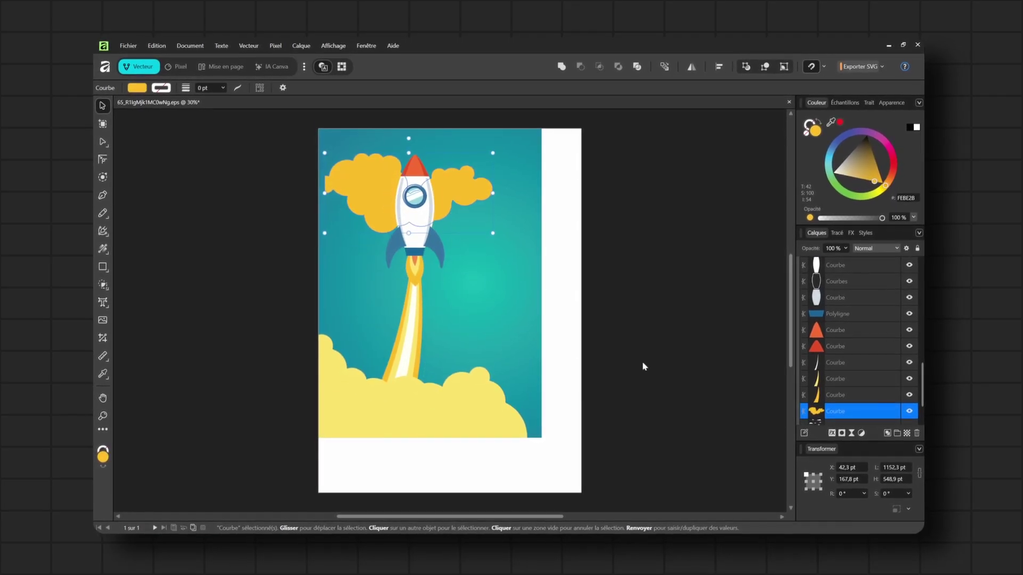
pyautogui.moveTo(462, 418); pyautogui.dragTo(439, 421)
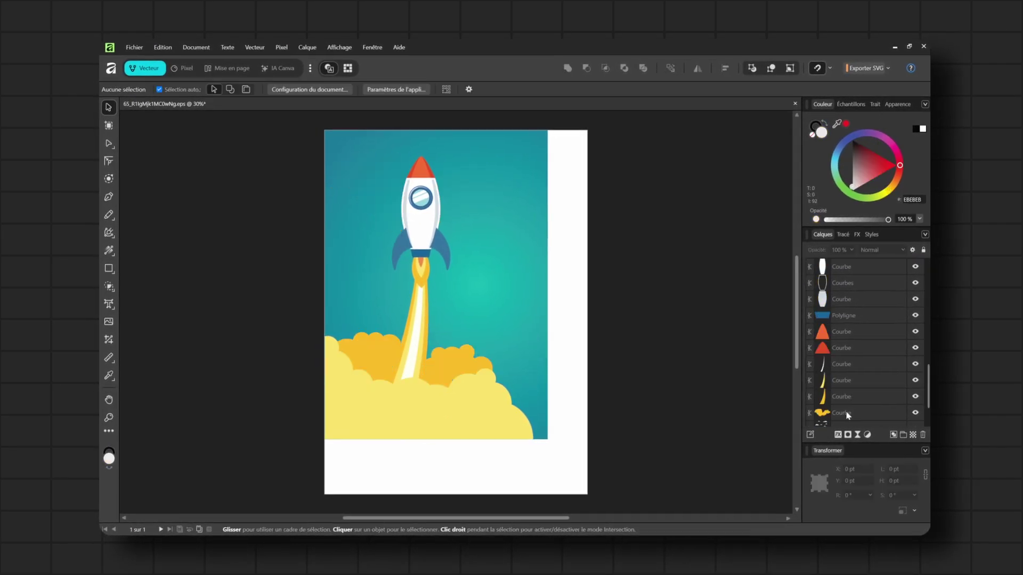
# - Select the orange rear smoke and yellow foreground smoke curves together and group them
pyautogui.click(836, 410)
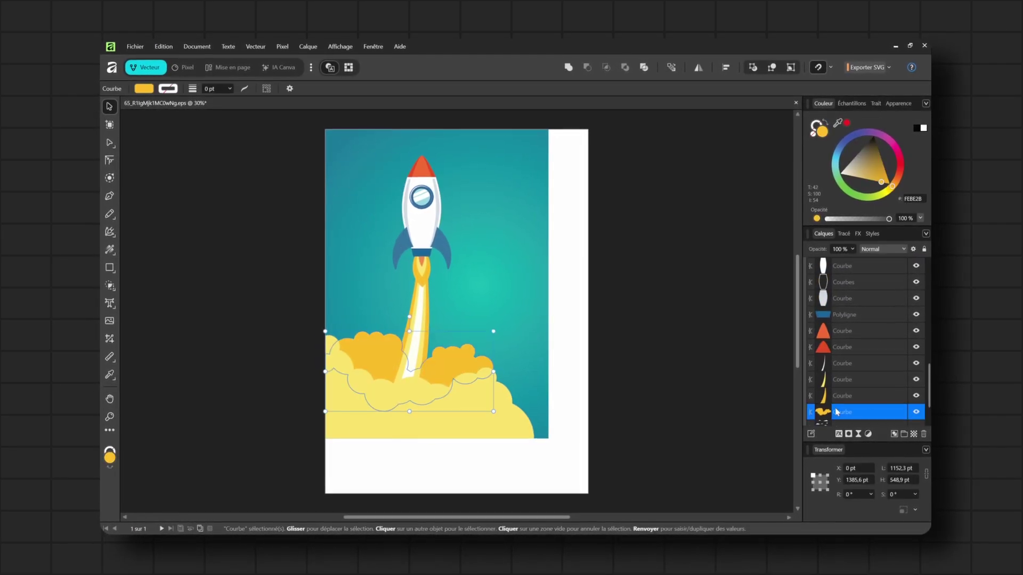
pyautogui.scroll(8, 837, 373)
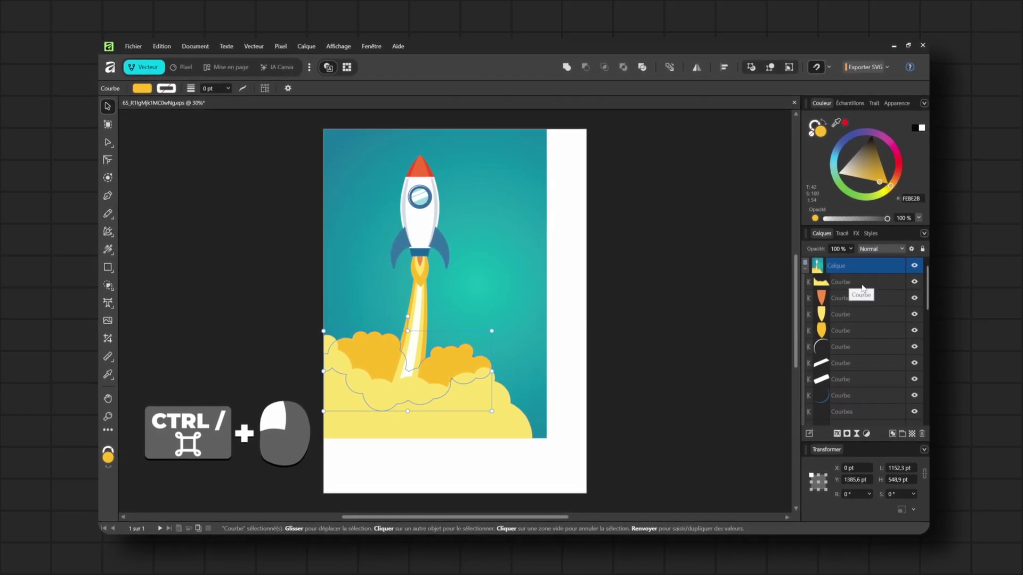
pyautogui.keyDown('ctrl'); pyautogui.click(840, 284); pyautogui.keyUp('ctrl')
pyautogui.scroll(8, 873, 341)
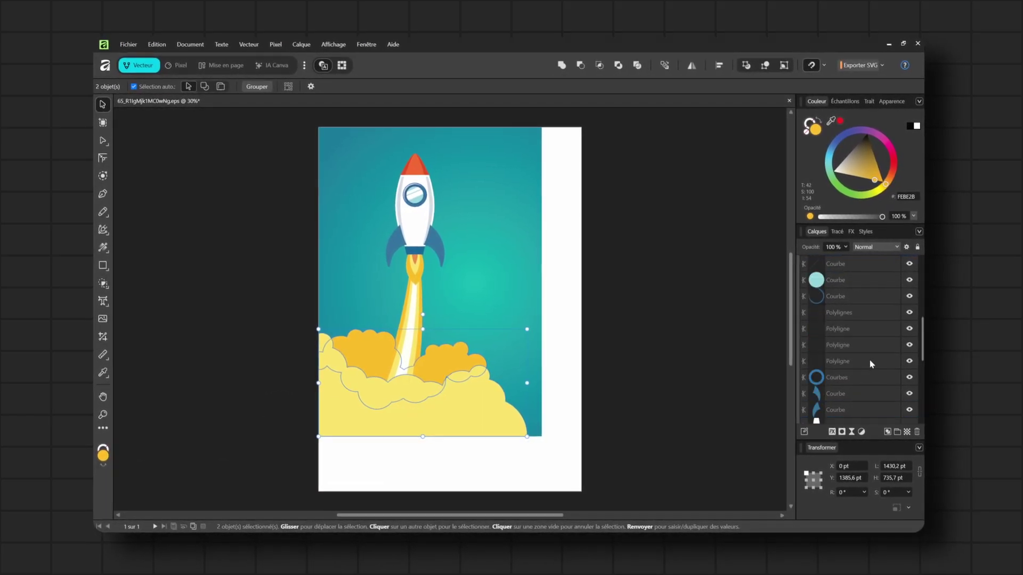
pyautogui.scroll(-6, 853, 346)
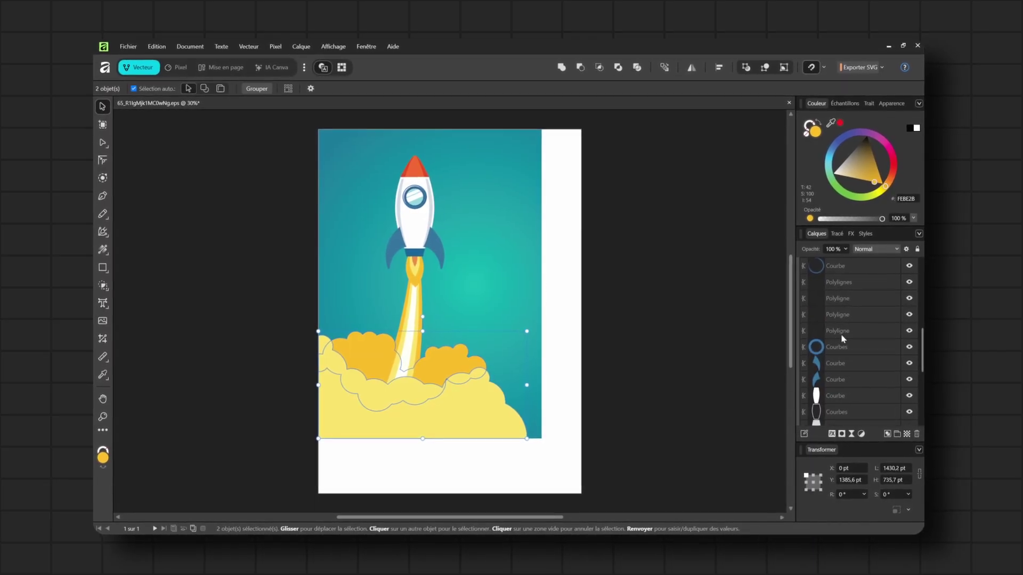
pyautogui.hotkey('ctrl', 'g')
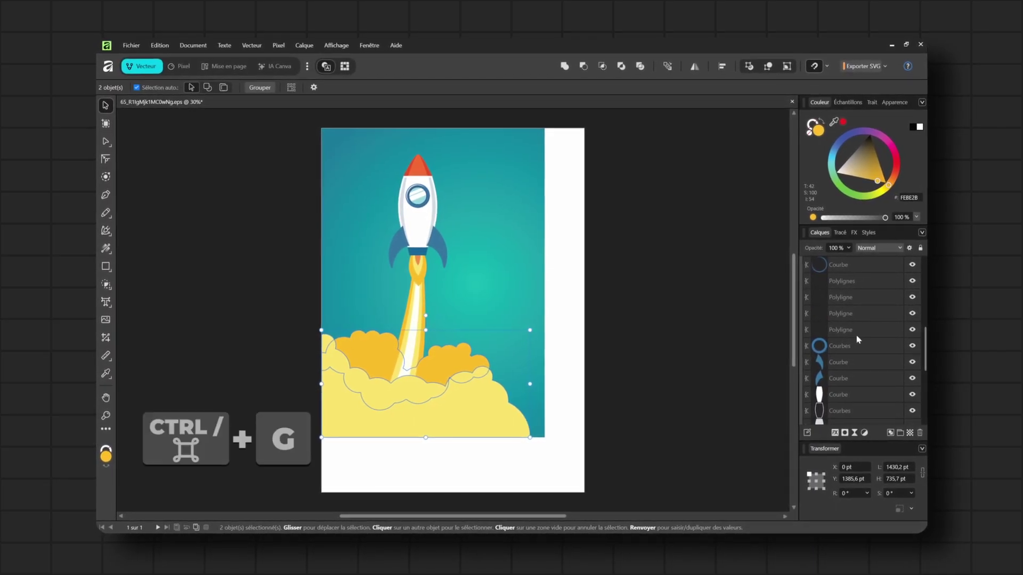
pyautogui.scroll(-5, 860, 377)
pyautogui.rightClick(863, 367)
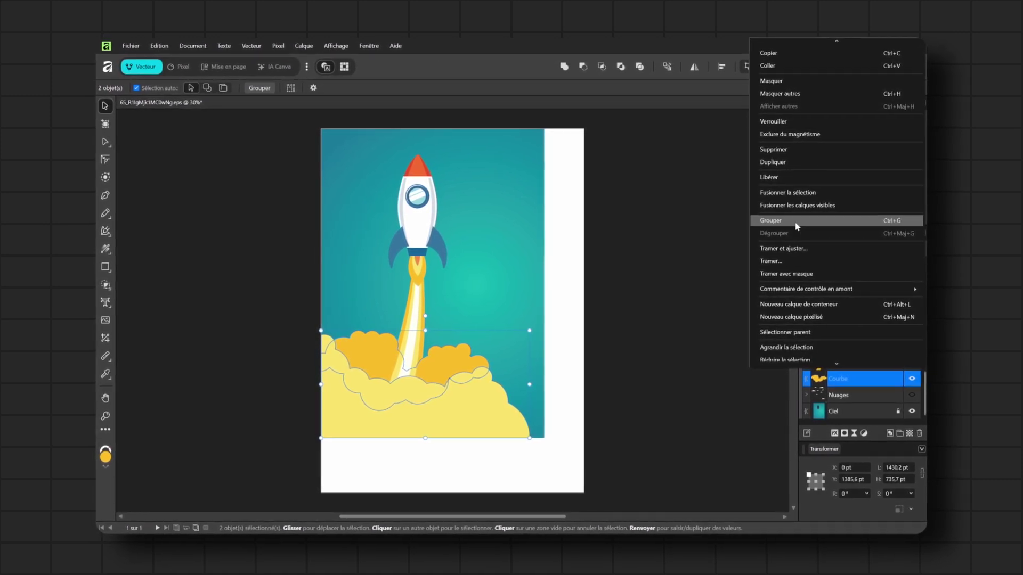
pyautogui.click(818, 226)
# - Check the new smoke group by toggling its visibility, and rename it Fumée
pyautogui.click(913, 379)
pyautogui.click(913, 379)
pyautogui.click(913, 378)
pyautogui.click(912, 377)
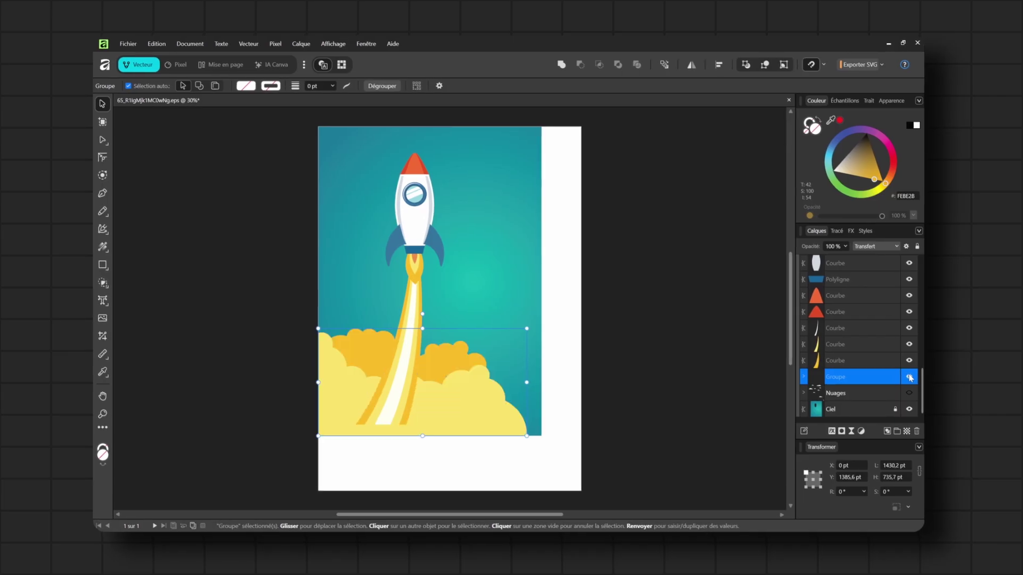
pyautogui.doubleClick(842, 382)
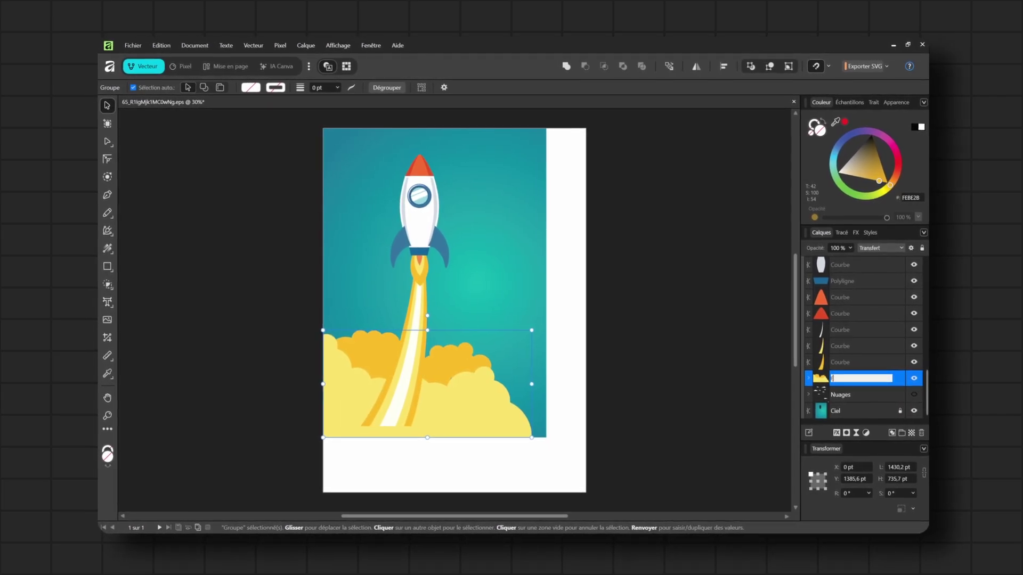
pyautogui.write('Fumée')
pyautogui.press('Return')
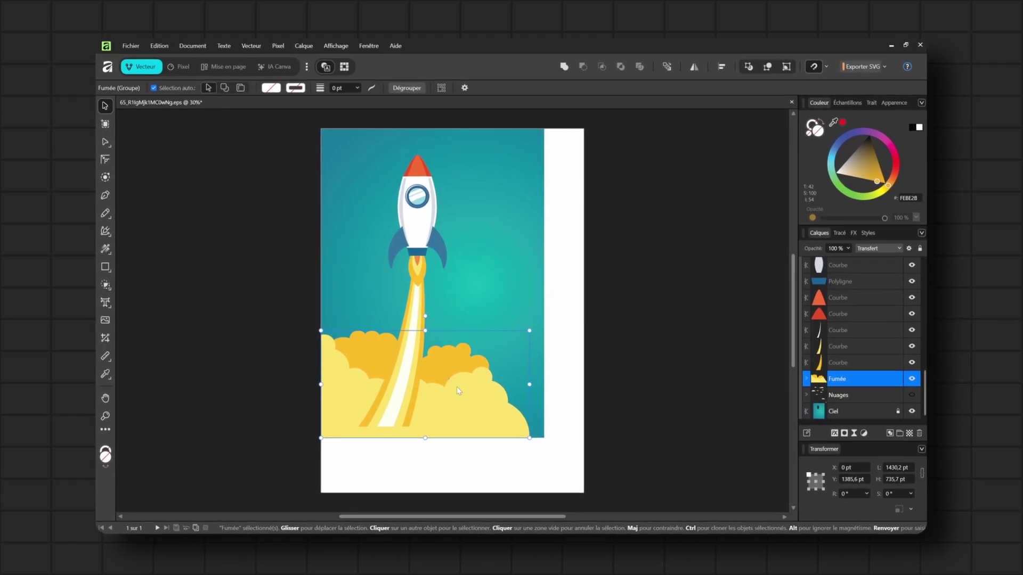
# - Identify the three exhaust trail curves above Fumée by toggling their visibility off and back on
pyautogui.click(910, 332)
pyautogui.click(909, 348)
pyautogui.click(909, 364)
pyautogui.click(909, 364)
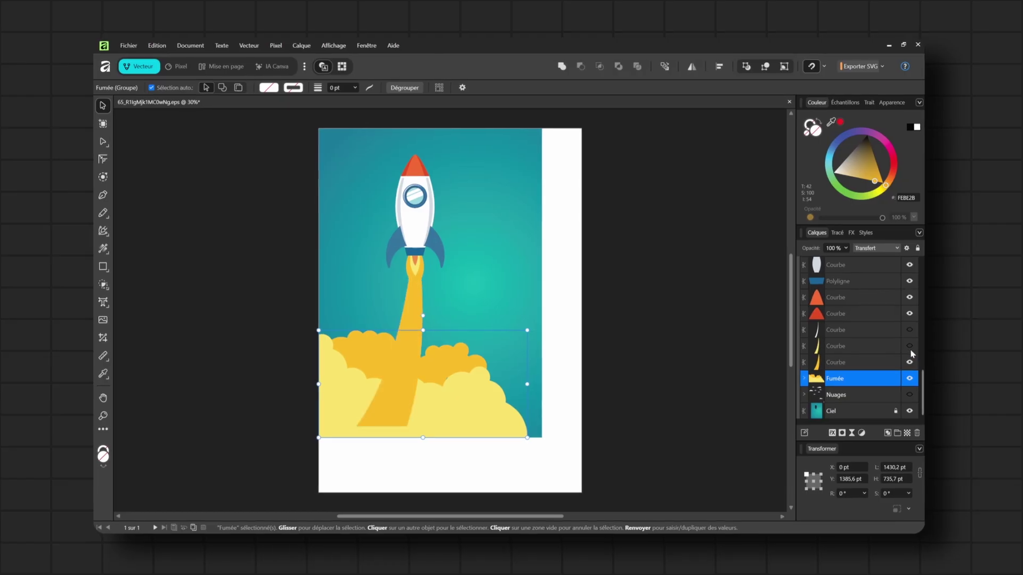
pyautogui.click(910, 348)
pyautogui.click(910, 330)
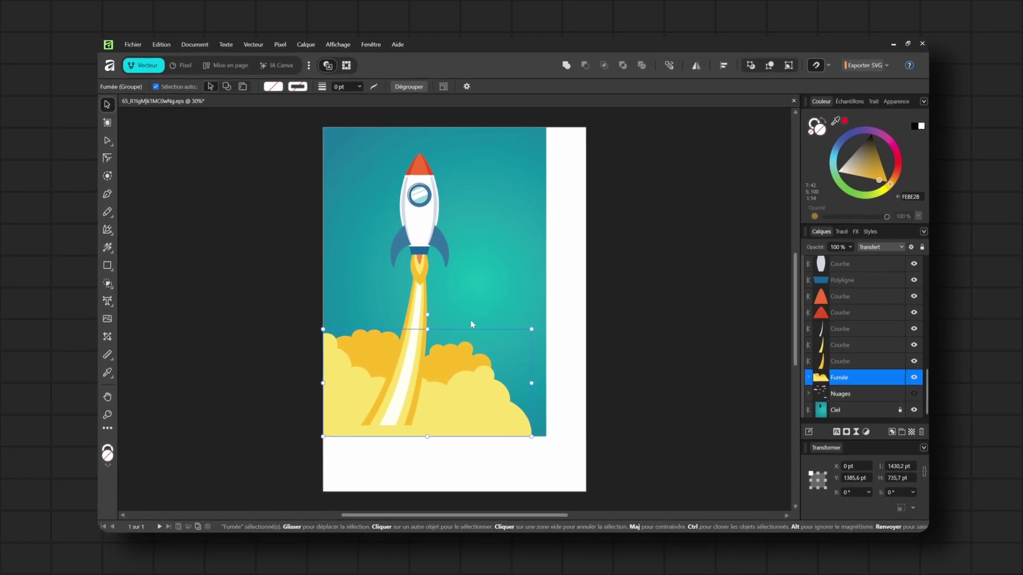
# - Group the three exhaust trail curves above Fumée and name the group Trainée
pyautogui.click(847, 362)
pyautogui.keyDown('shift'); pyautogui.click(846, 331); pyautogui.keyUp('shift')
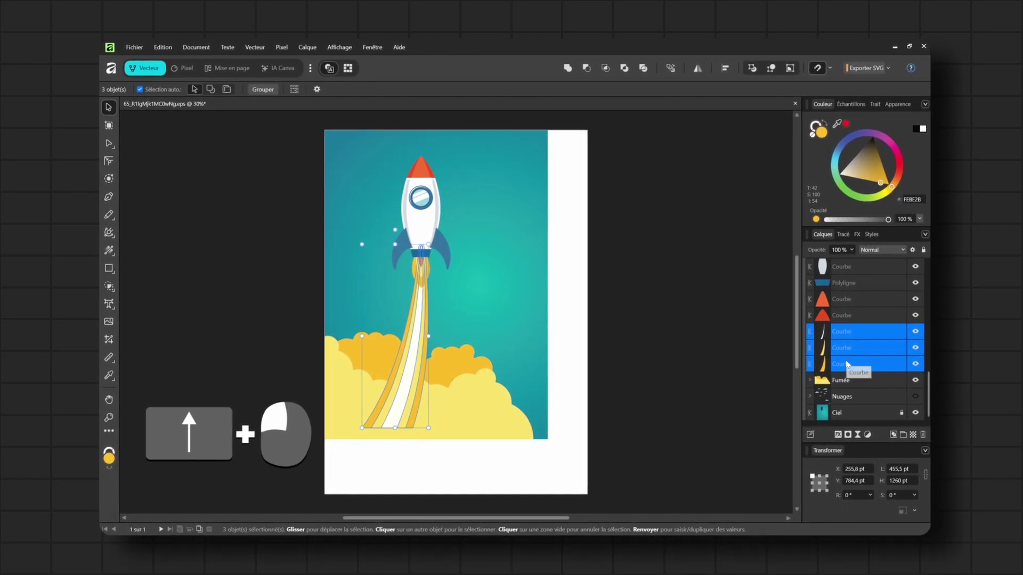
pyautogui.hotkey('ctrl', 'g')
pyautogui.doubleClick(845, 364)
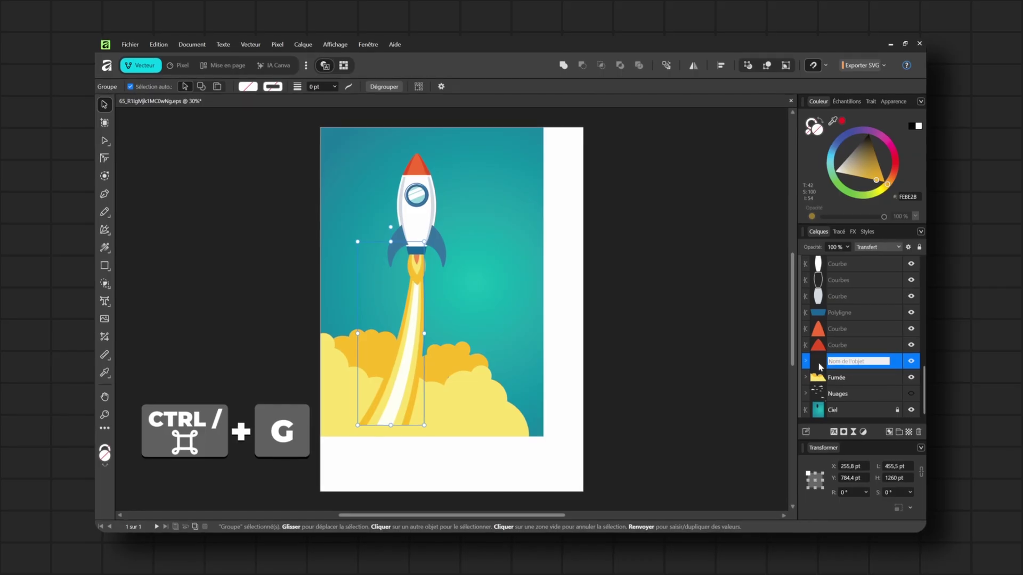
pyautogui.write('Trainée')
pyautogui.press('Return')
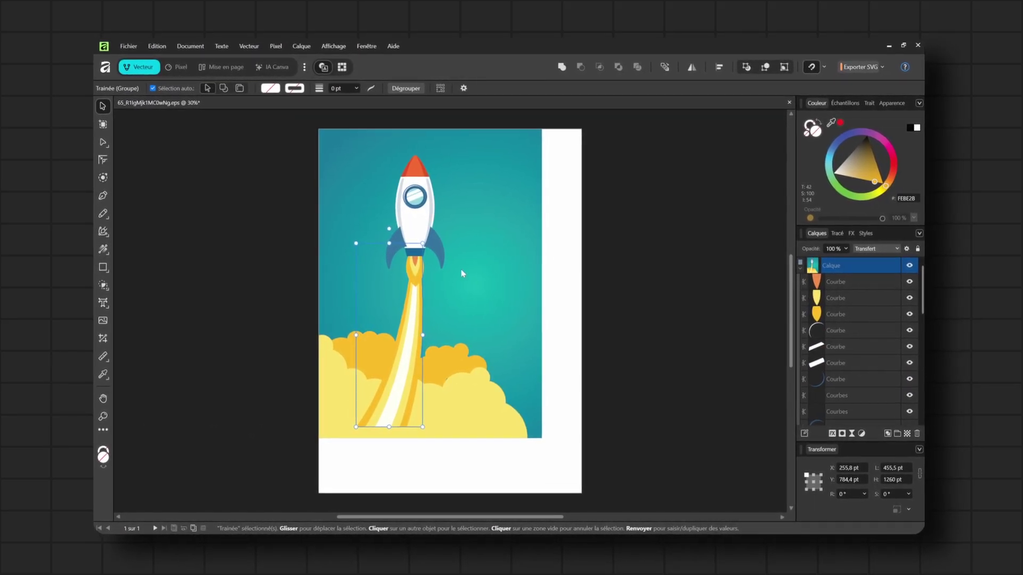
# - Group the three flame curves at the head of the layer list and name the group Feu
pyautogui.keyDown('shift'); pyautogui.click(850, 307); pyautogui.keyUp('shift')
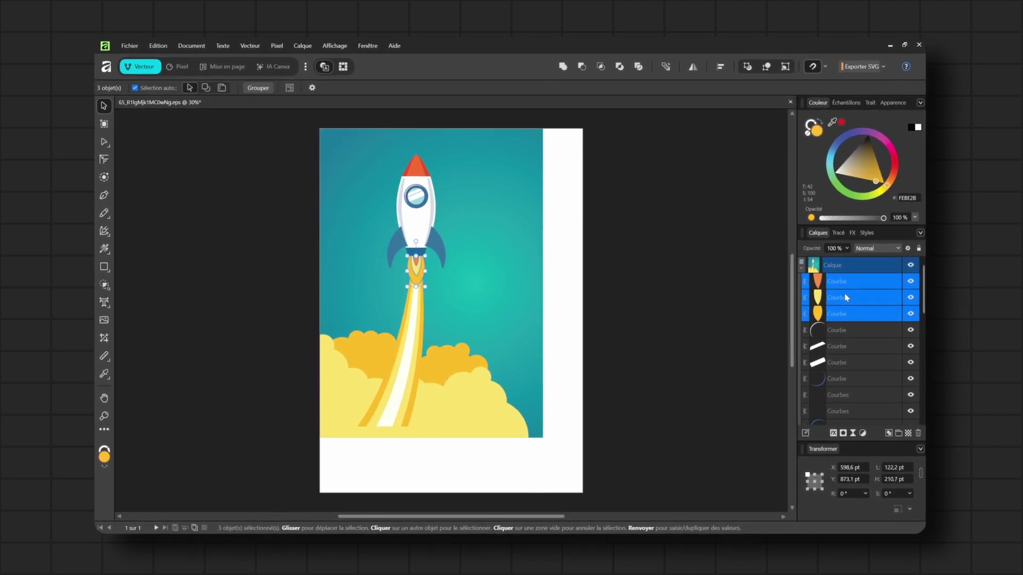
pyautogui.hotkey('ctrl', 'g')
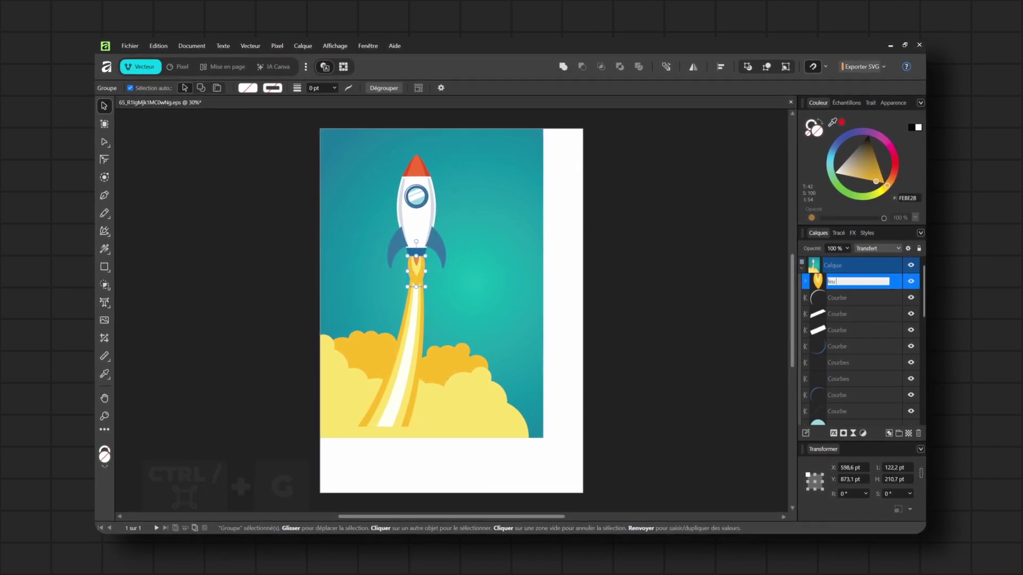
# - Group all remaining rocket curves between Feu and Trainée and name the group Fusée
pyautogui.click(846, 303)
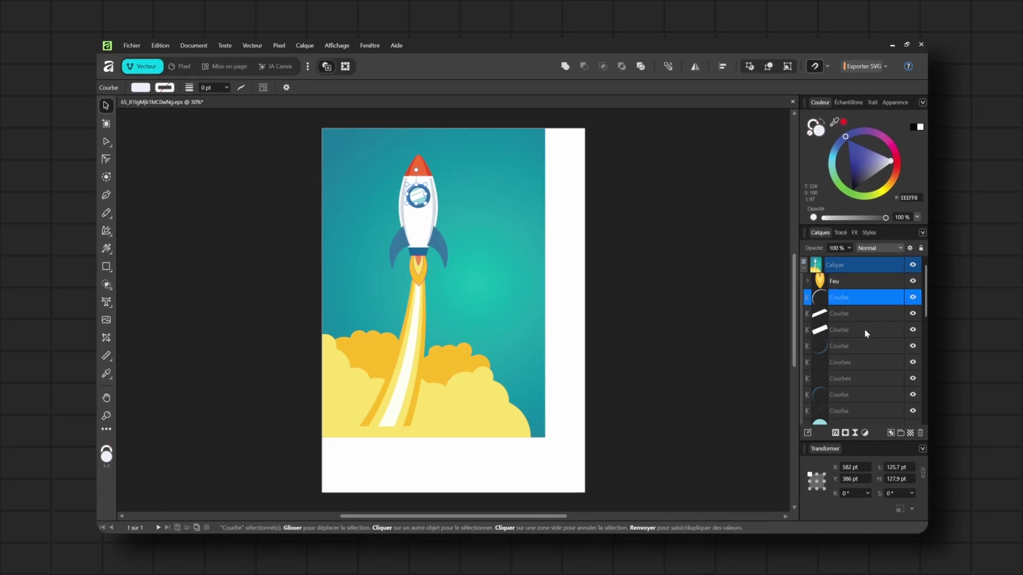
pyautogui.scroll(-5, 864, 331)
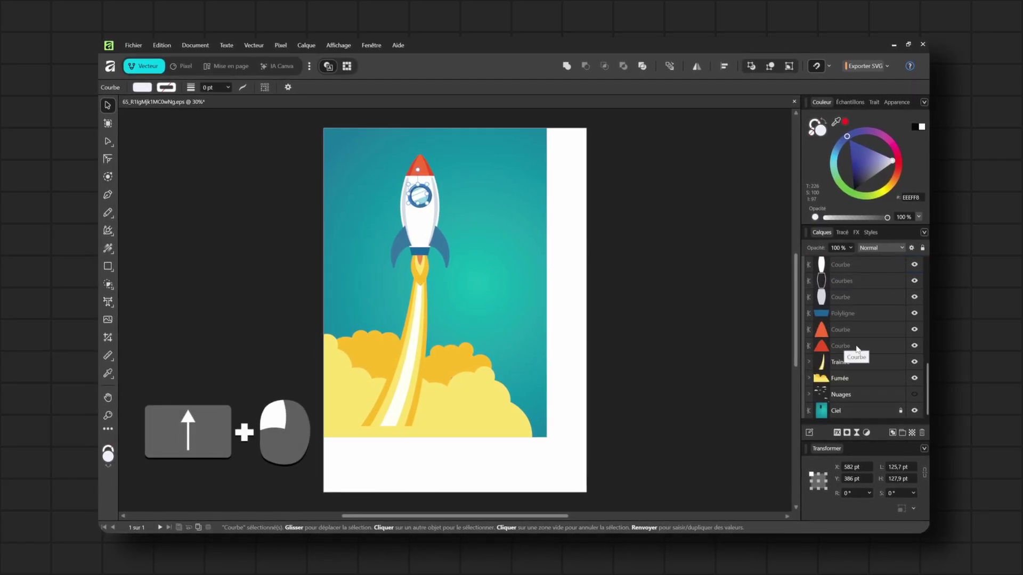
pyautogui.keyDown('shift'); pyautogui.click(857, 346); pyautogui.keyUp('shift')
pyautogui.hotkey('ctrl', 'g')
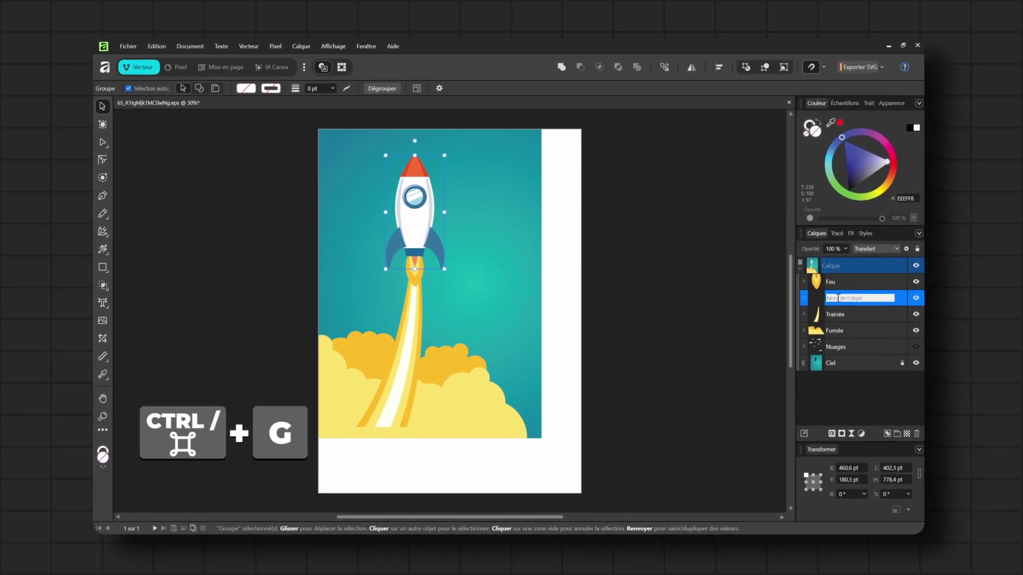
pyautogui.click(825, 297)
pyautogui.write('Fusée')
pyautogui.click(849, 370)
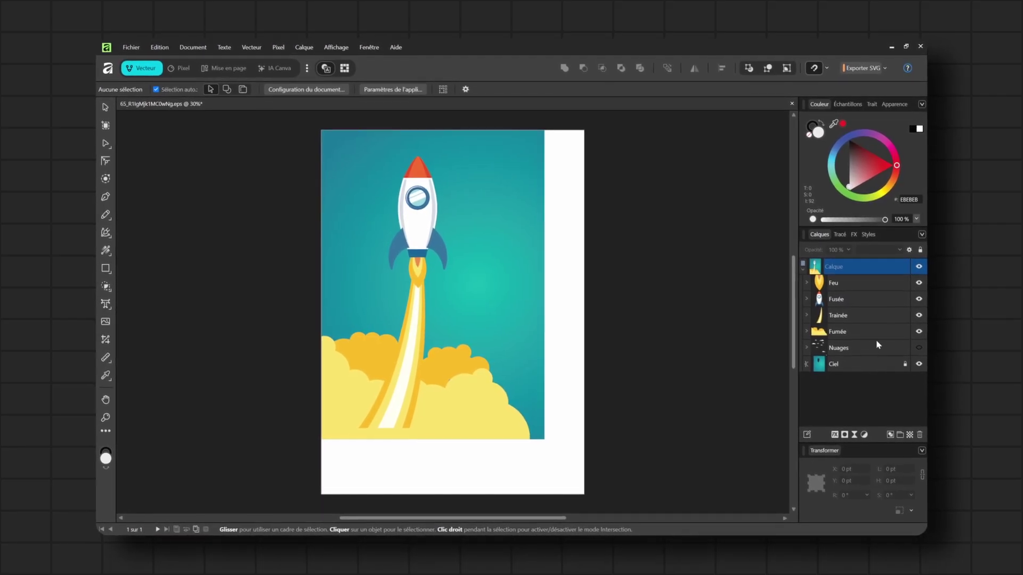
# - Check the parent Calque layer by toggling its visibility, and move its six elements, from Feu to Ciel, out above it
pyautogui.click(919, 264)
pyautogui.click(920, 264)
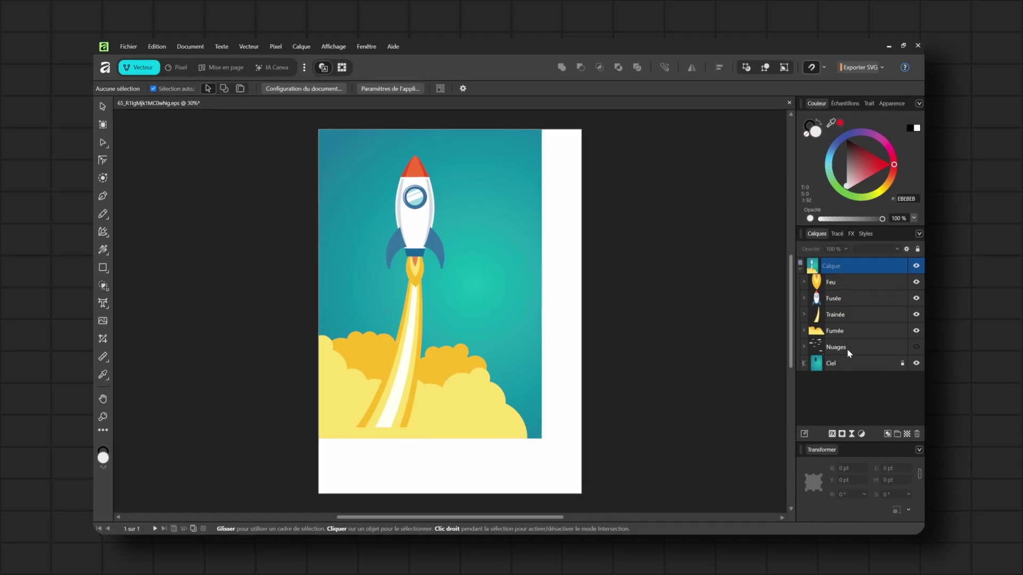
pyautogui.click(831, 281)
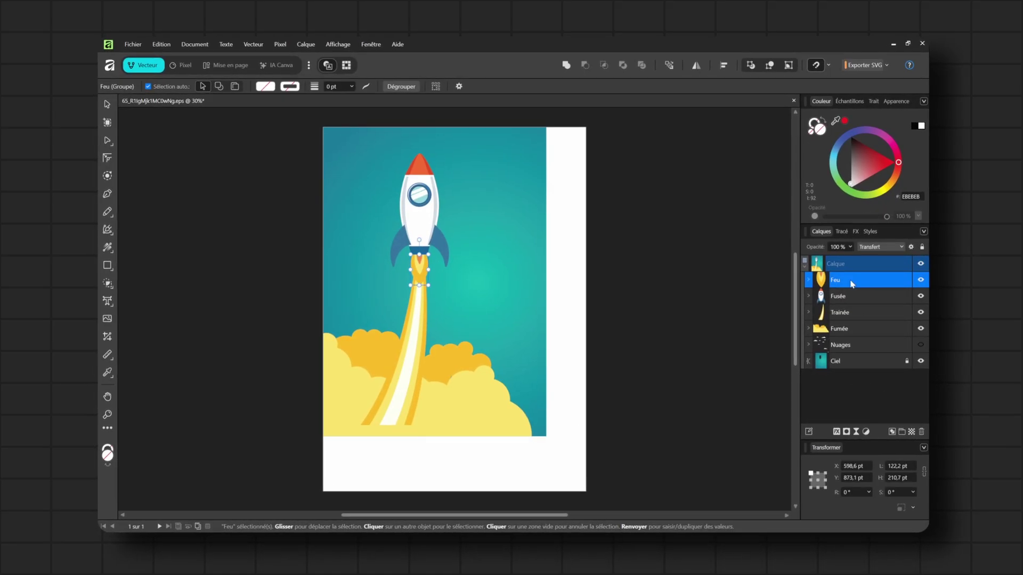
pyautogui.keyDown('shift'); pyautogui.click(847, 364); pyautogui.keyUp('shift')
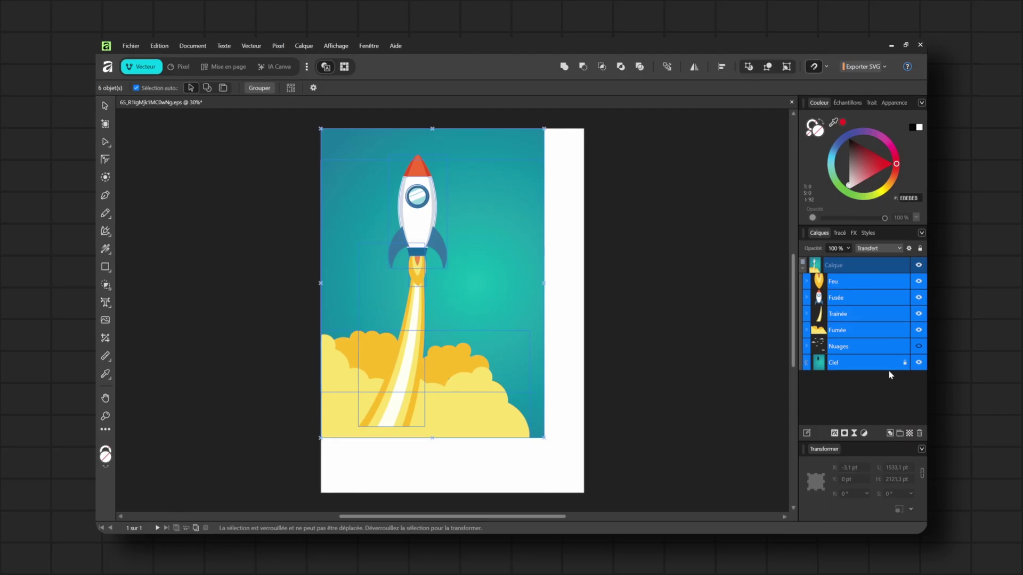
pyautogui.moveTo(844, 274); pyautogui.dragTo(845, 260)
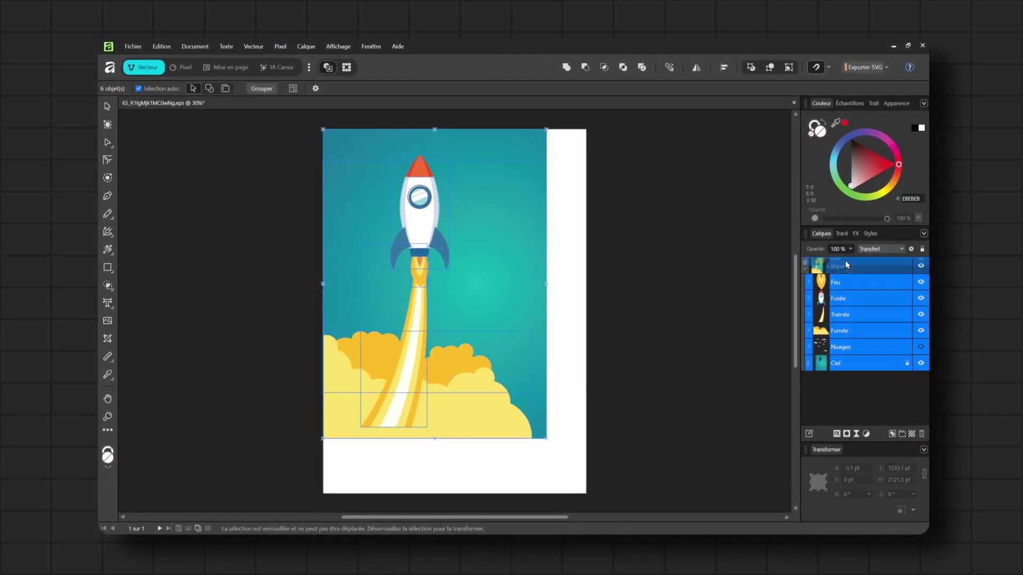
pyautogui.click(921, 404)
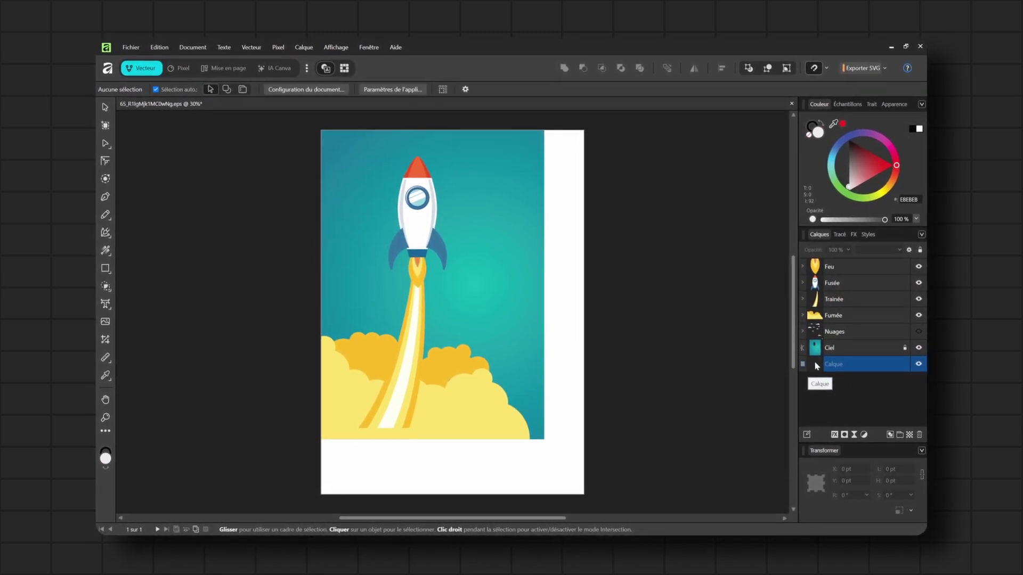
# - Delete the emptied Calque layer beneath Ciel and clear the selection
pyautogui.click(918, 363)
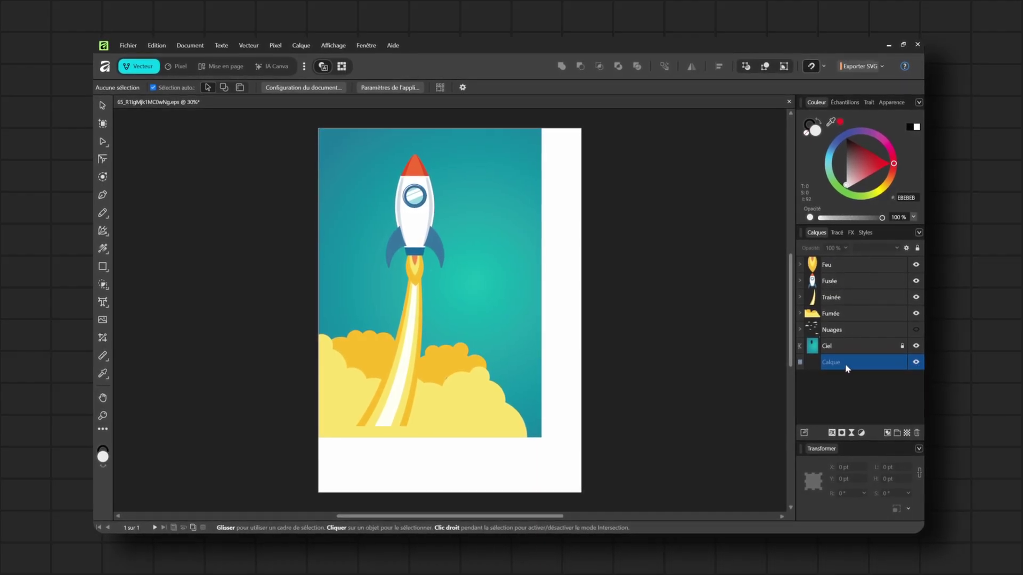
pyautogui.press('Delete')
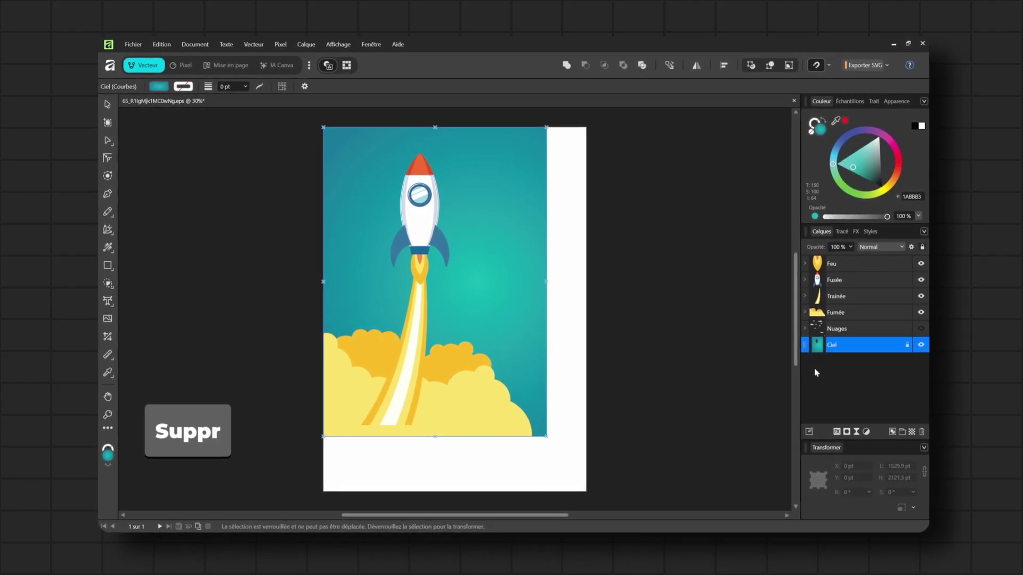
pyautogui.click(814, 369)
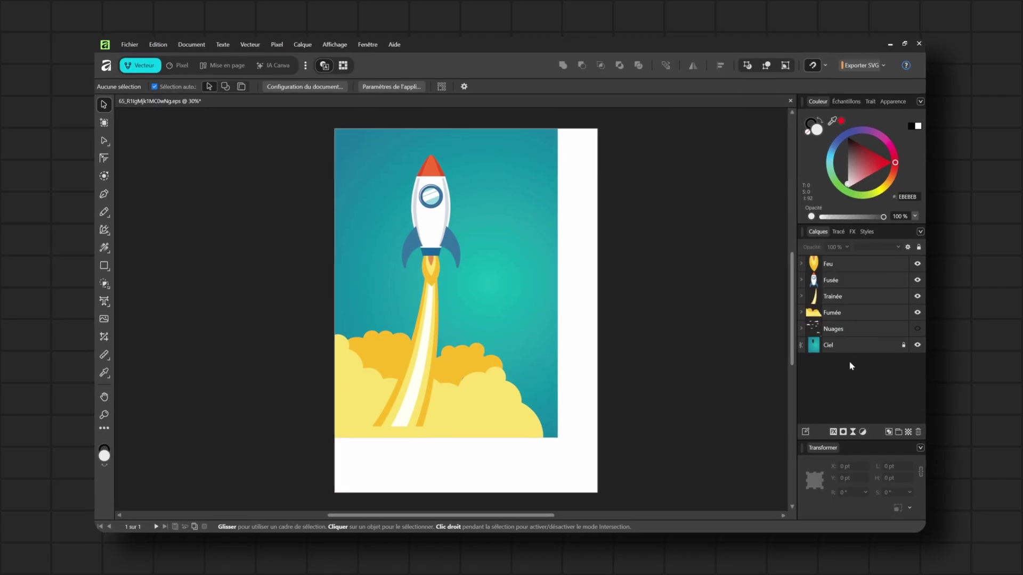
# - Lock every layer except Fusée and move the rocket group away from its flame to the right side of the sky
pyautogui.click(904, 331)
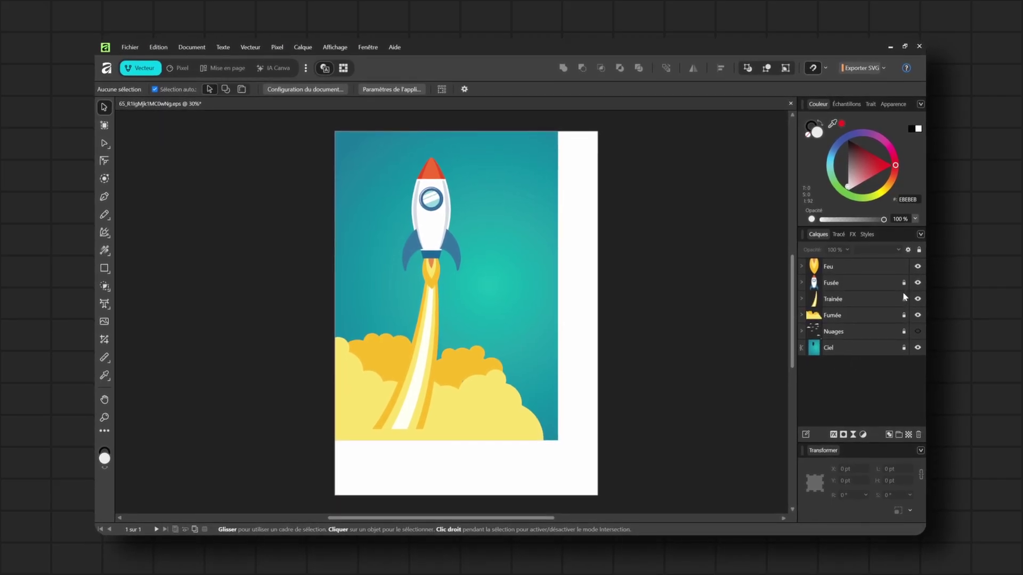
pyautogui.click(904, 299)
pyautogui.click(879, 282)
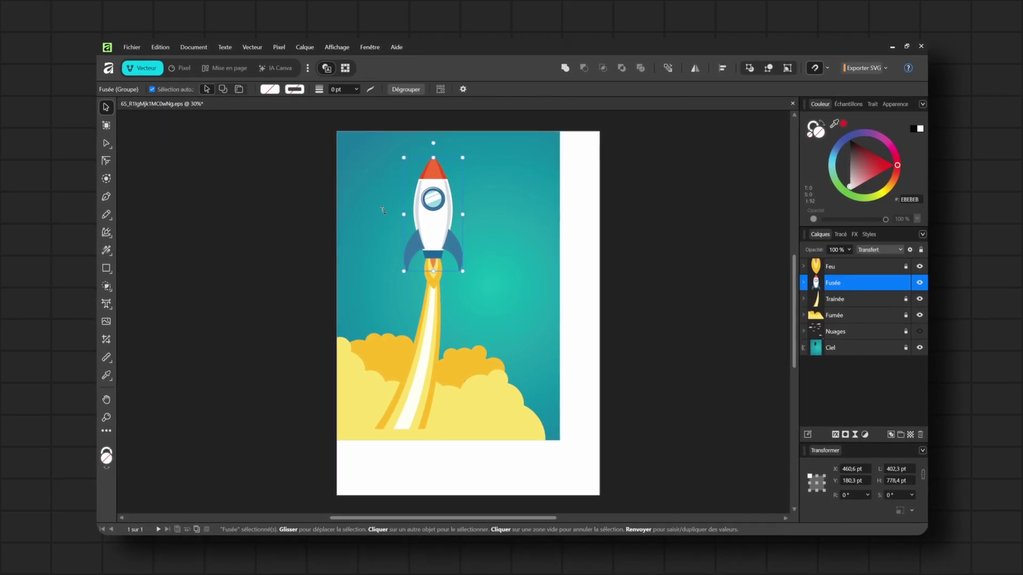
pyautogui.moveTo(415, 221); pyautogui.dragTo(528, 270)
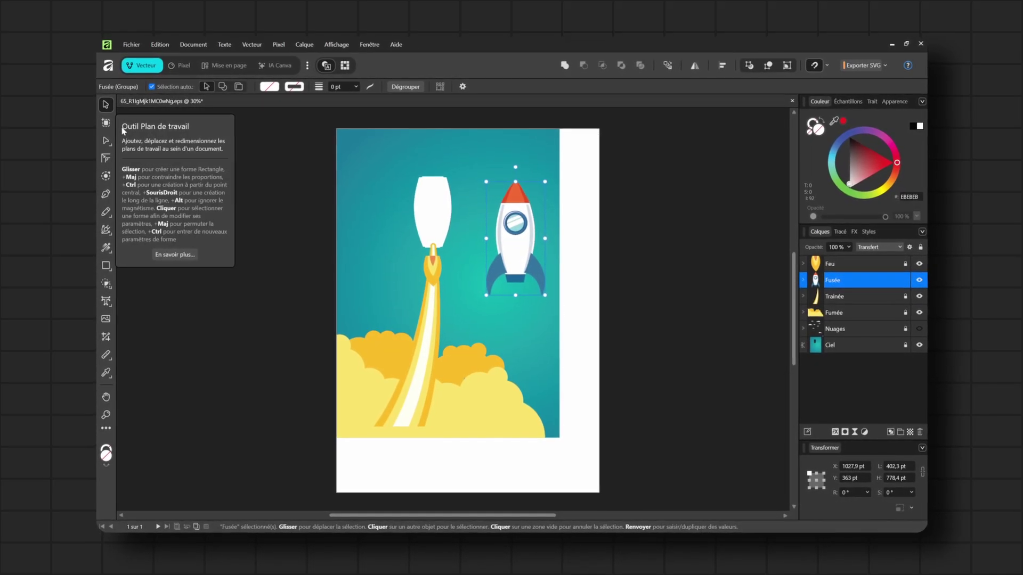
pyautogui.click(105, 122)
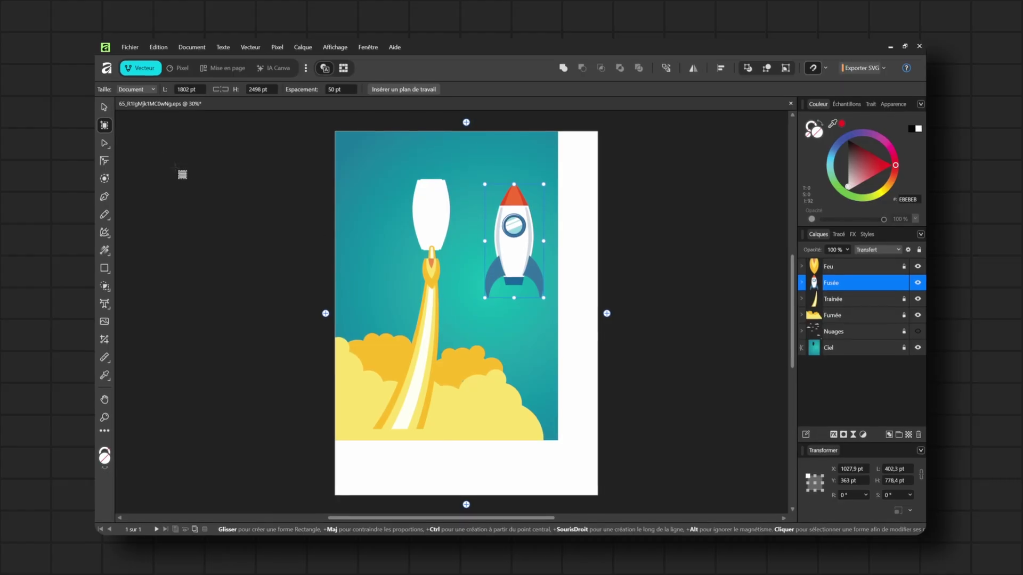
pyautogui.click(105, 106)
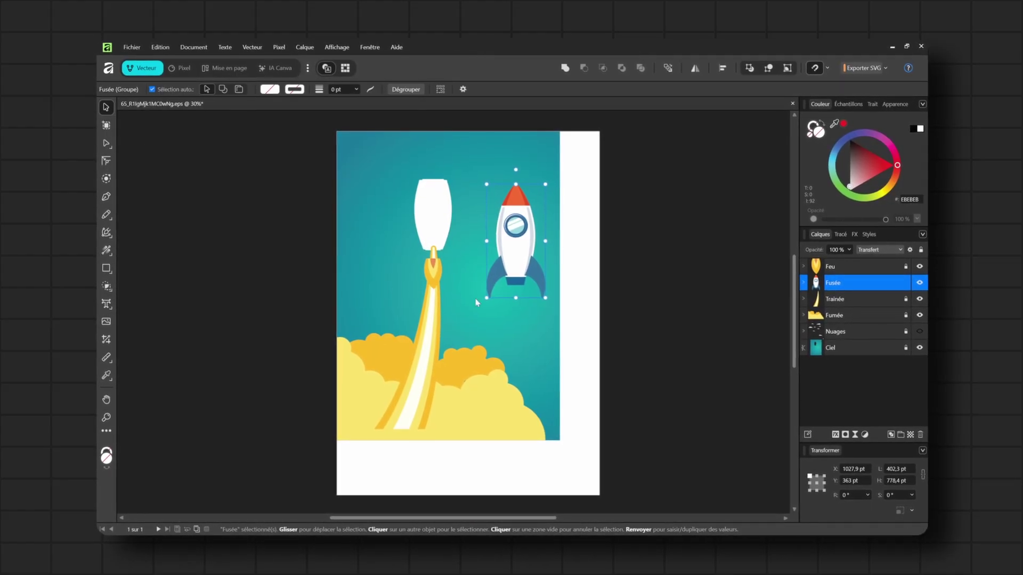
# - Copy the Fusée group and create a new A4 document from the clipboard or page presets
pyautogui.rightClick(840, 288)
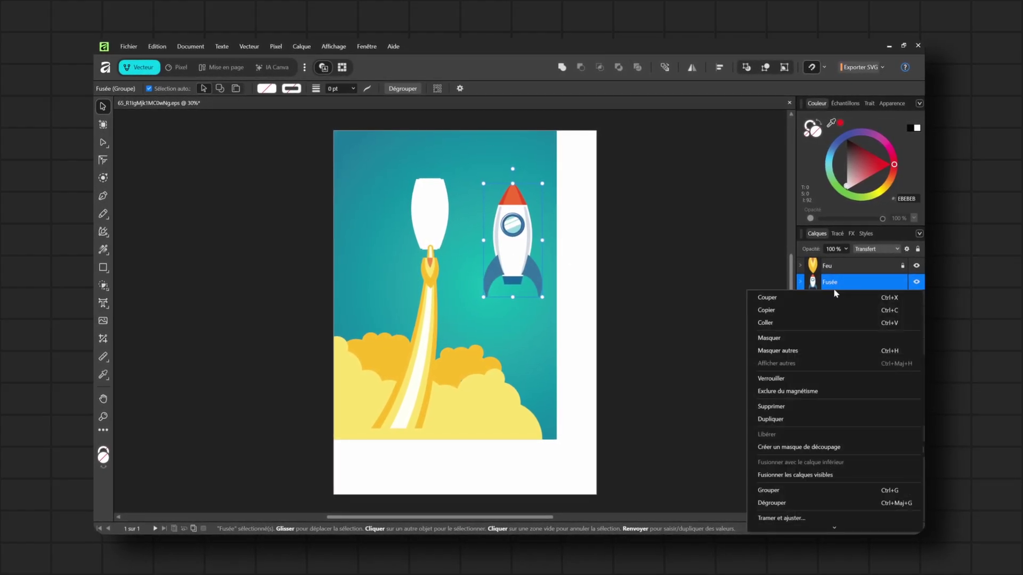
pyautogui.click(797, 310)
pyautogui.click(131, 47)
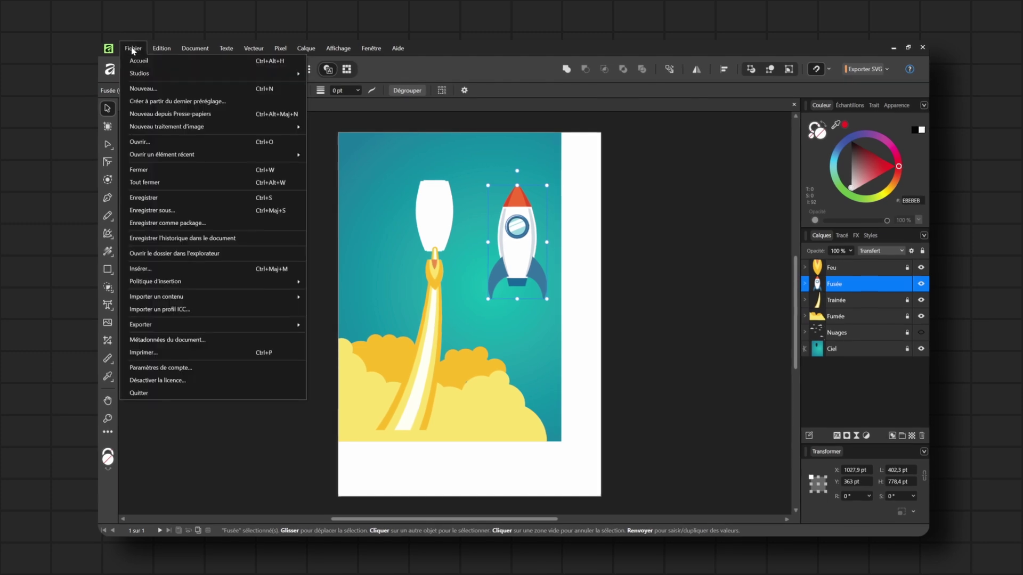
pyautogui.click(166, 114)
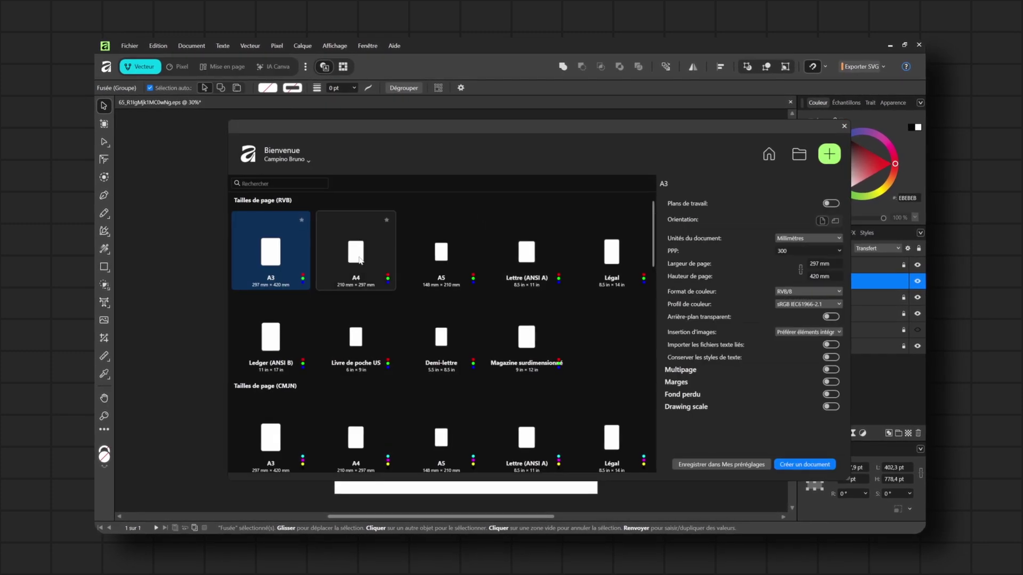
pyautogui.click(799, 466)
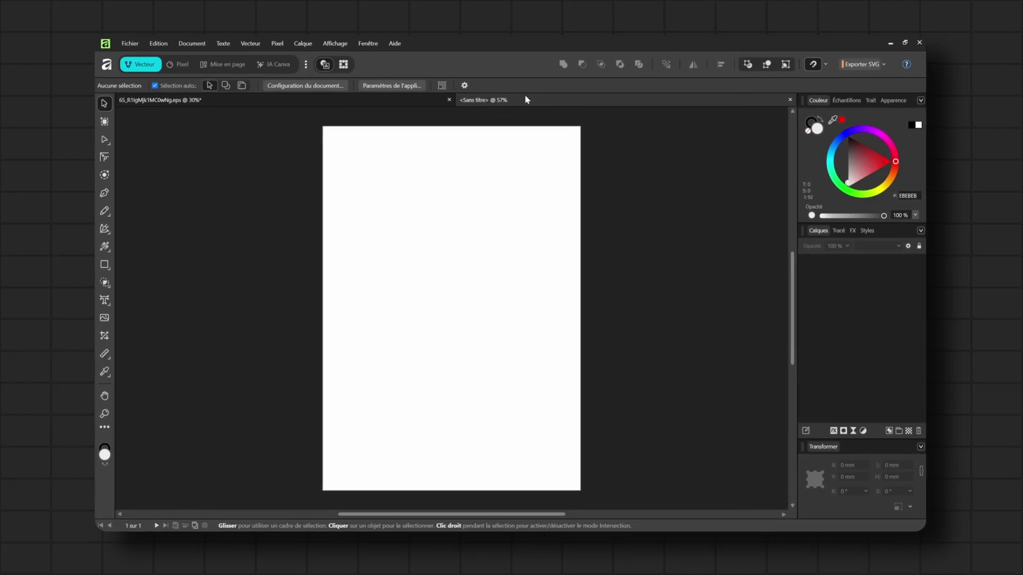
# - Paste the Fusée group into the new untitled document, enlarge it to nearly the full page height and centre it
pyautogui.click(386, 102)
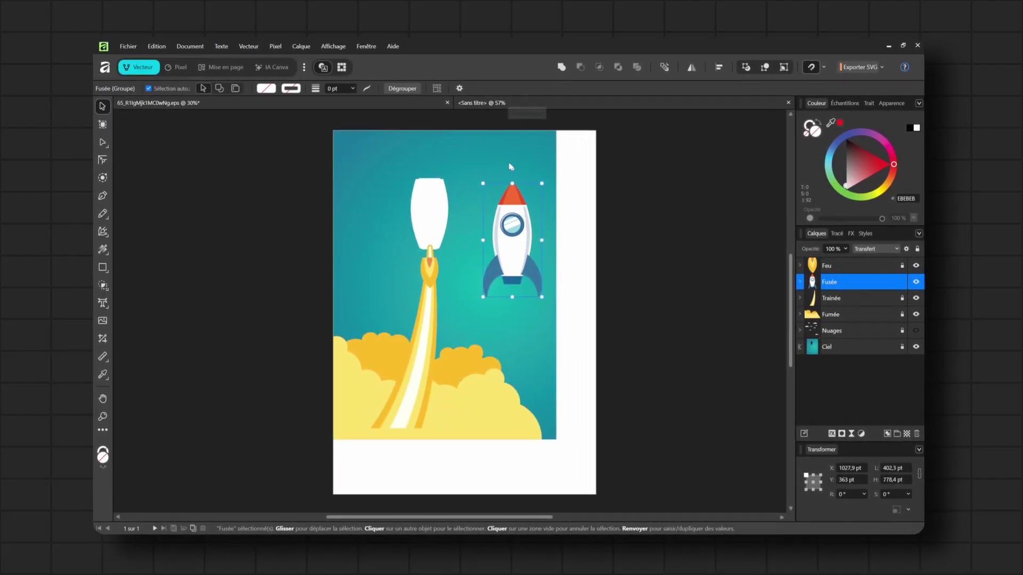
pyautogui.click(501, 101)
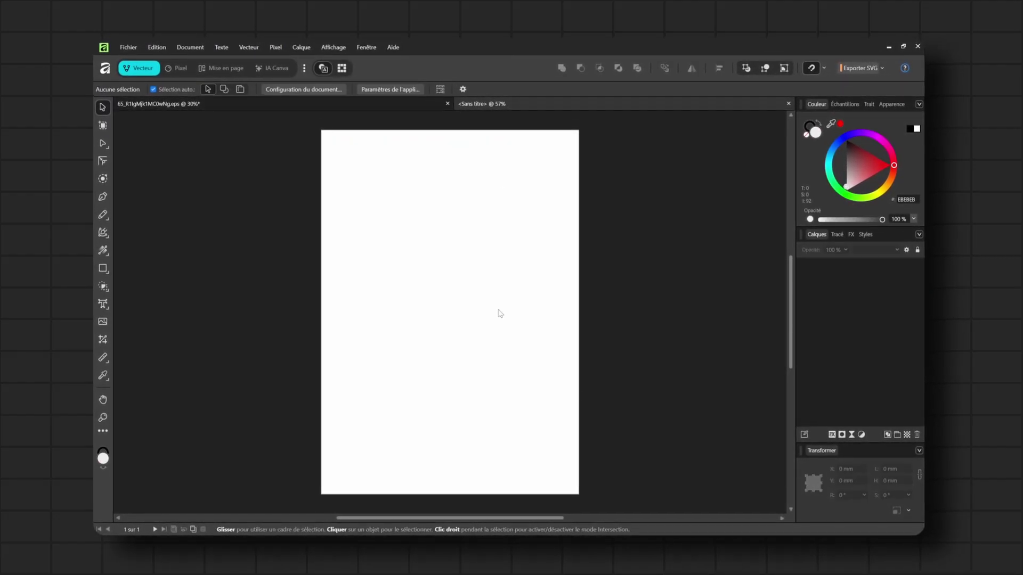
pyautogui.rightClick(450, 261)
pyautogui.click(467, 71)
pyautogui.moveTo(522, 393); pyautogui.dragTo(446, 354)
pyautogui.click(140, 112)
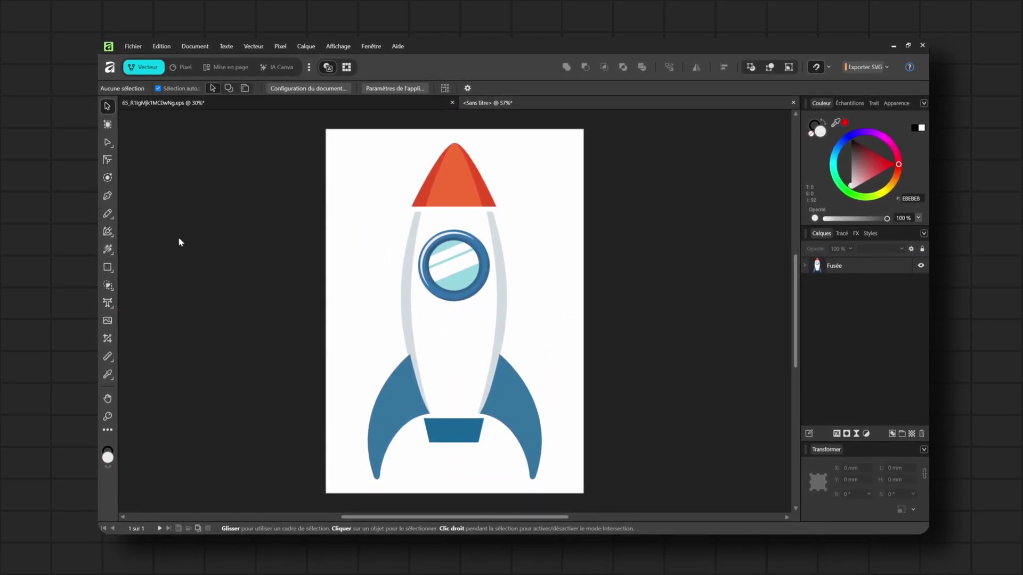
# - Try drawing a crescent about 97 by 84 mm around the rocket's nose and a rounded rectangle lower on the page
pyautogui.click(106, 270)
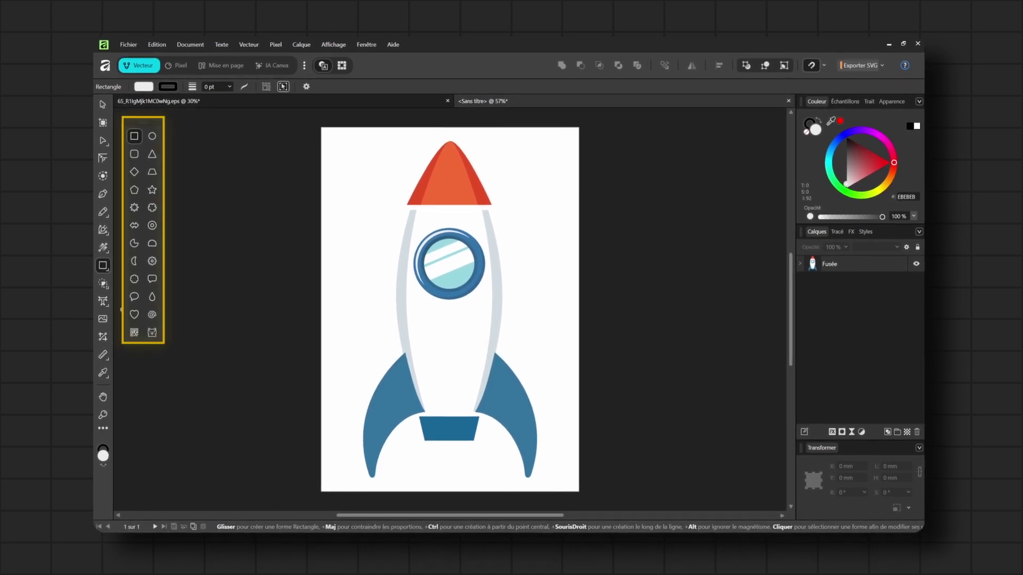
pyautogui.click(134, 278)
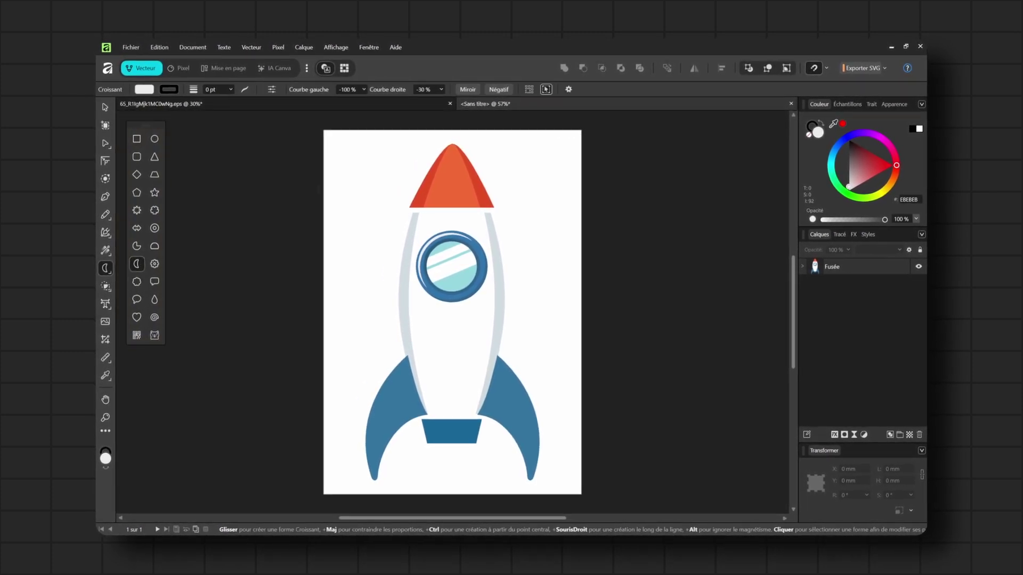
pyautogui.moveTo(468, 251); pyautogui.dragTo(474, 253)
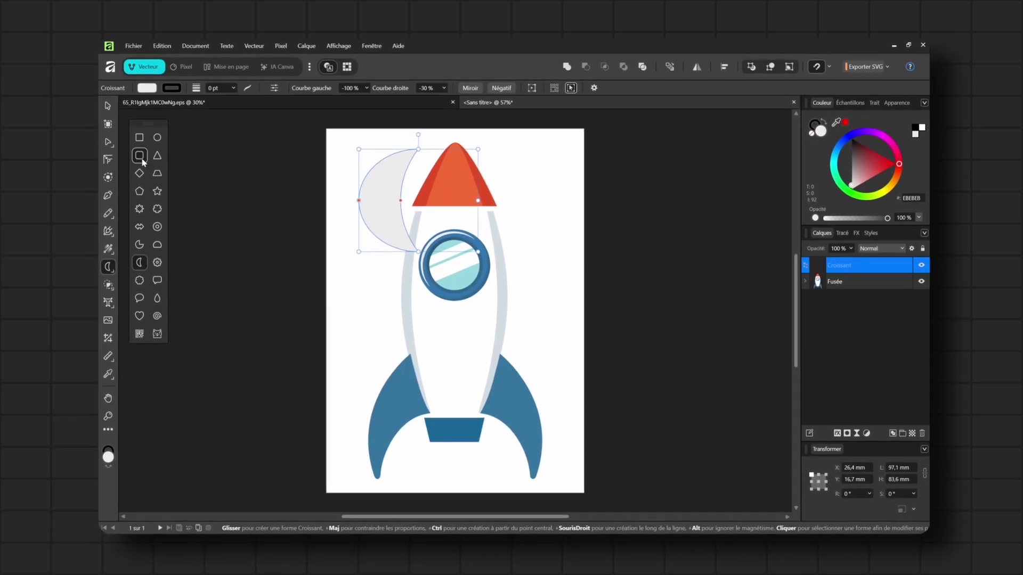
pyautogui.click(143, 162)
pyautogui.moveTo(344, 285); pyautogui.dragTo(467, 378)
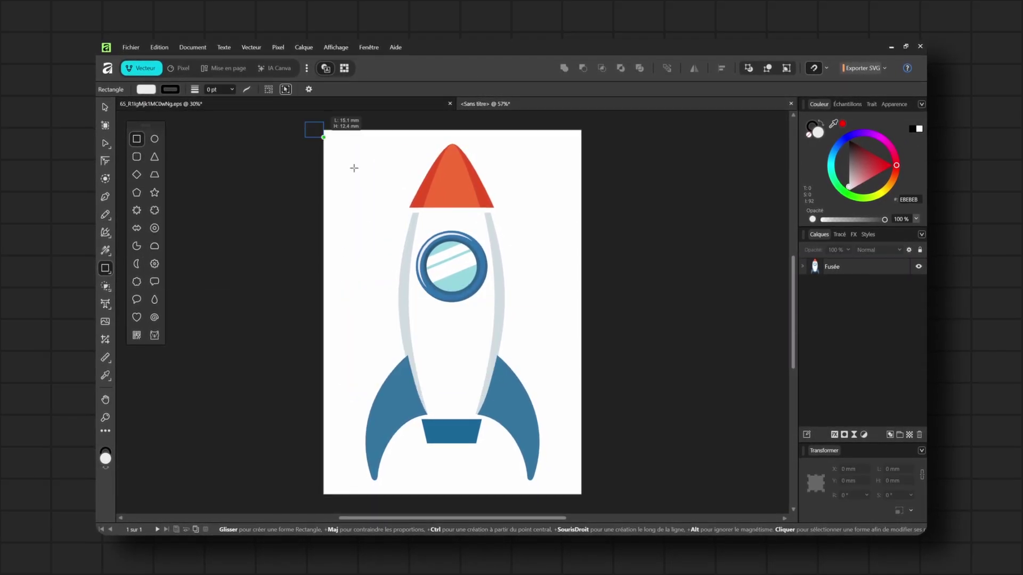
# - Add a black (000000) background rectangle about 245 by 314 mm covering the whole page beneath the Fusée group
pyautogui.moveTo(323, 137)
pyautogui.mouseDown()
pyautogui.moveTo(627, 495)
pyautogui.moveTo(598, 495)
pyautogui.moveTo(605, 485)
pyautogui.mouseUp()
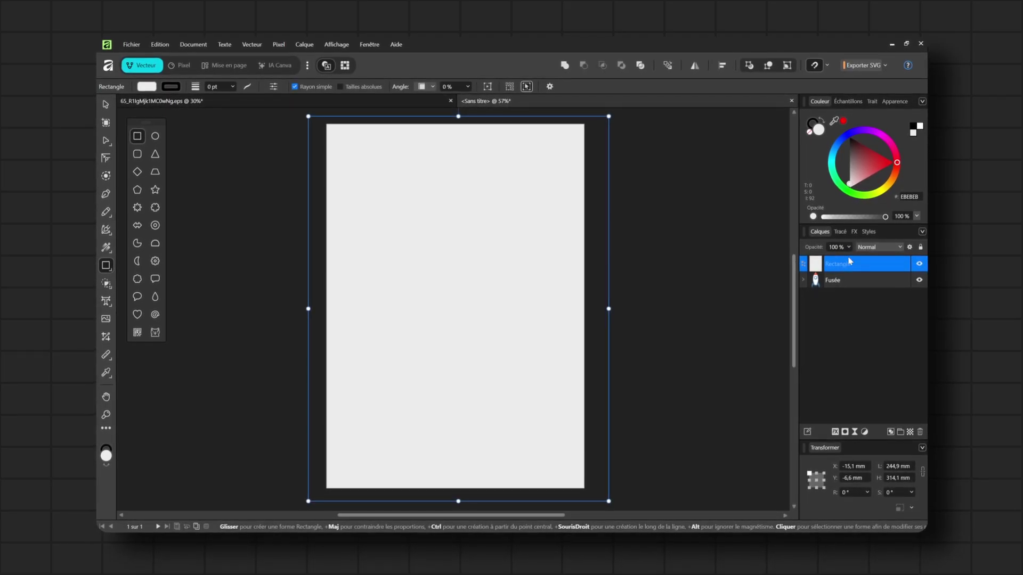
pyautogui.moveTo(870, 174); pyautogui.dragTo(809, 91)
pyautogui.moveTo(843, 269); pyautogui.dragTo(844, 301)
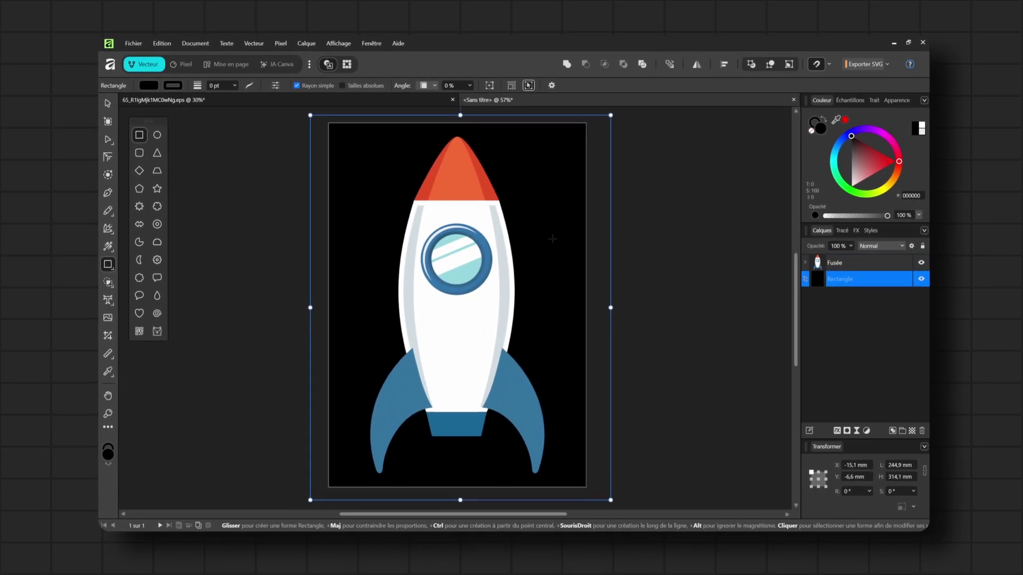
# - Lock the black background rectangle and expand the Fusée group to list its curves
pyautogui.click(907, 283)
pyautogui.press('v')
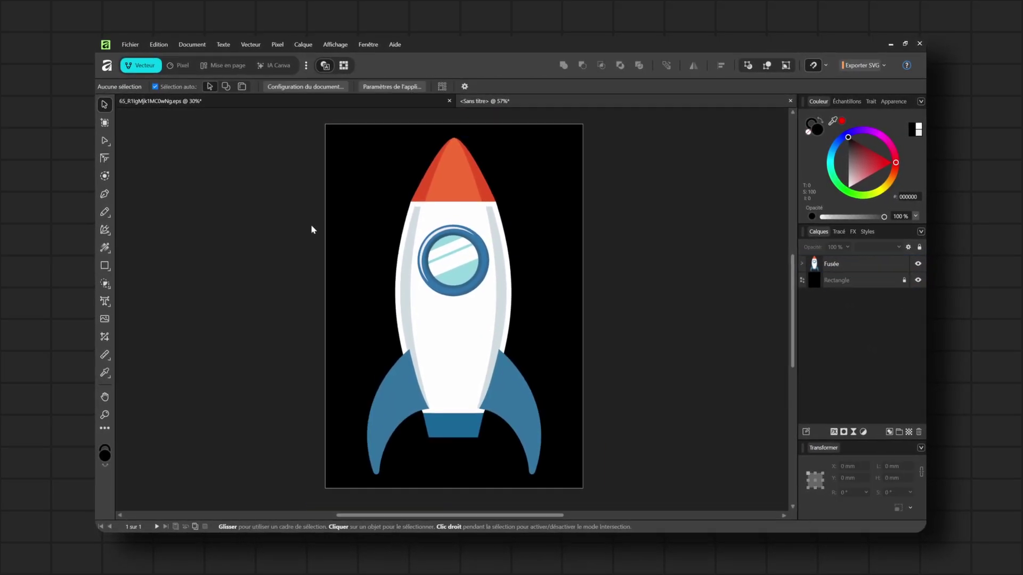
pyautogui.moveTo(306, 132); pyautogui.dragTo(320, 155)
pyautogui.click(650, 284)
pyautogui.click(803, 266)
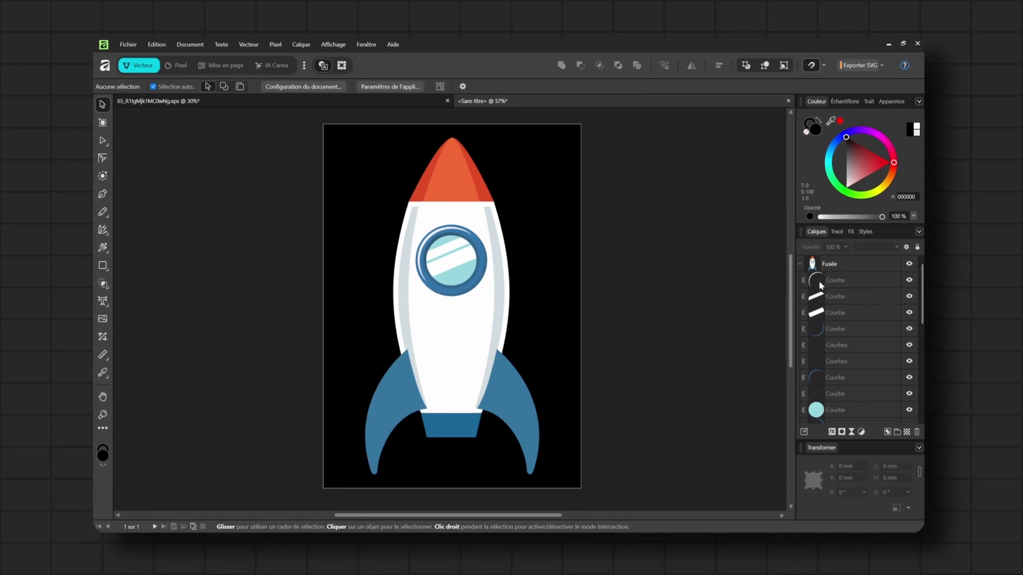
# - Delete the porthole's highlights, reflections, shadow curves and leftover polylines, keeping only the light-blue disc and the blue ring
pyautogui.click(850, 281)
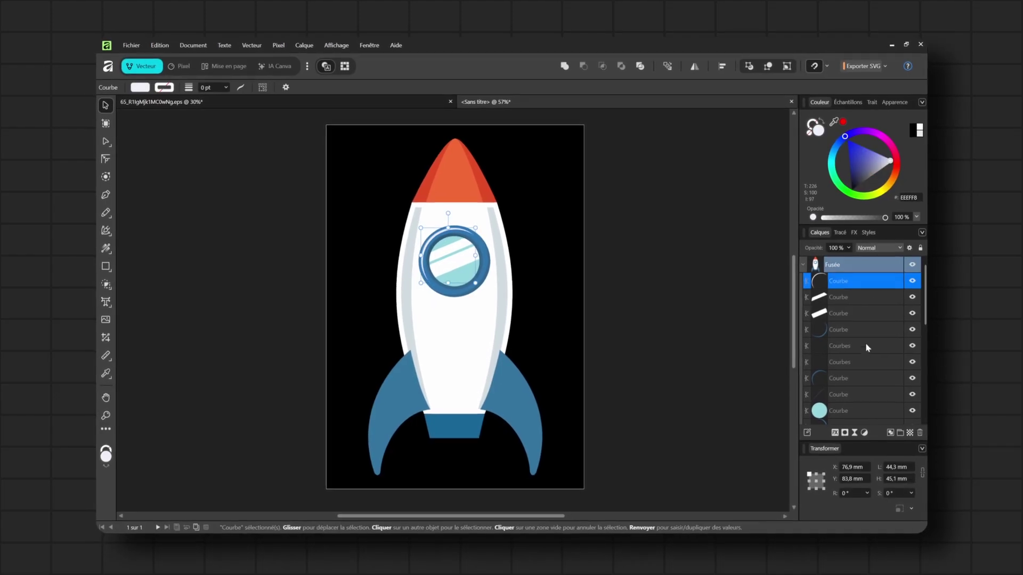
pyautogui.keyDown('shift'); pyautogui.click(850, 396); pyautogui.keyUp('shift')
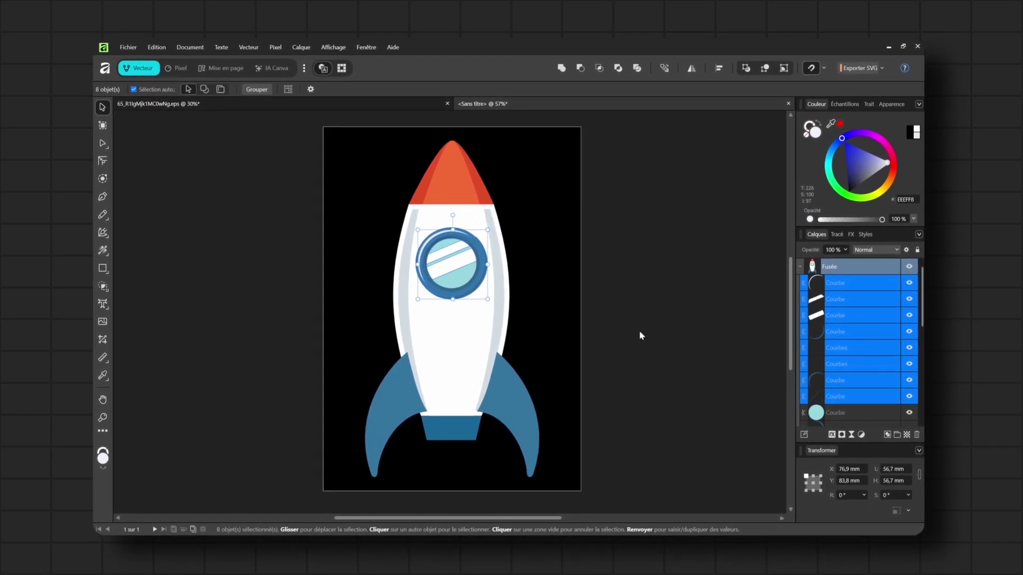
pyautogui.press('Delete')
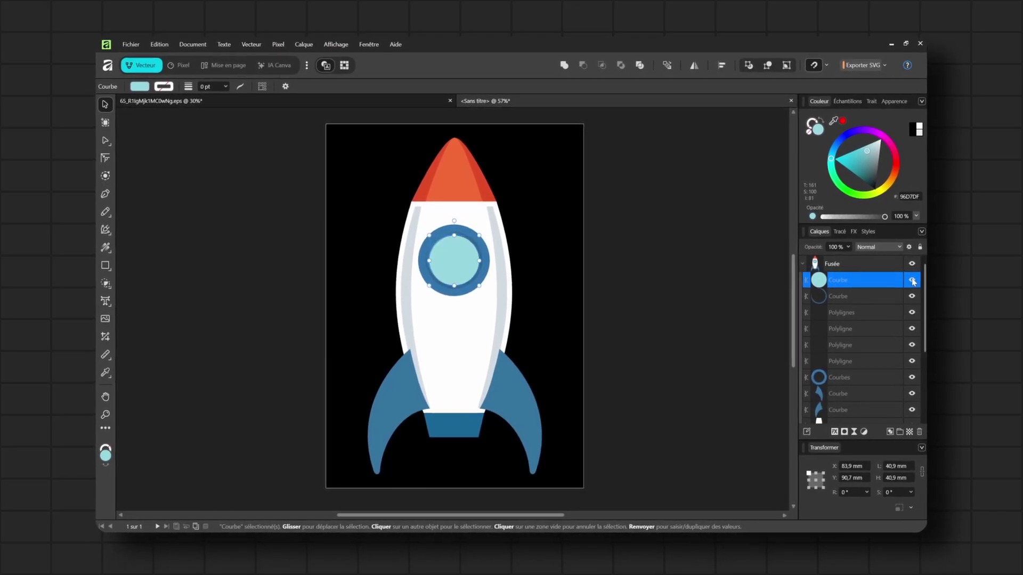
pyautogui.click(840, 301)
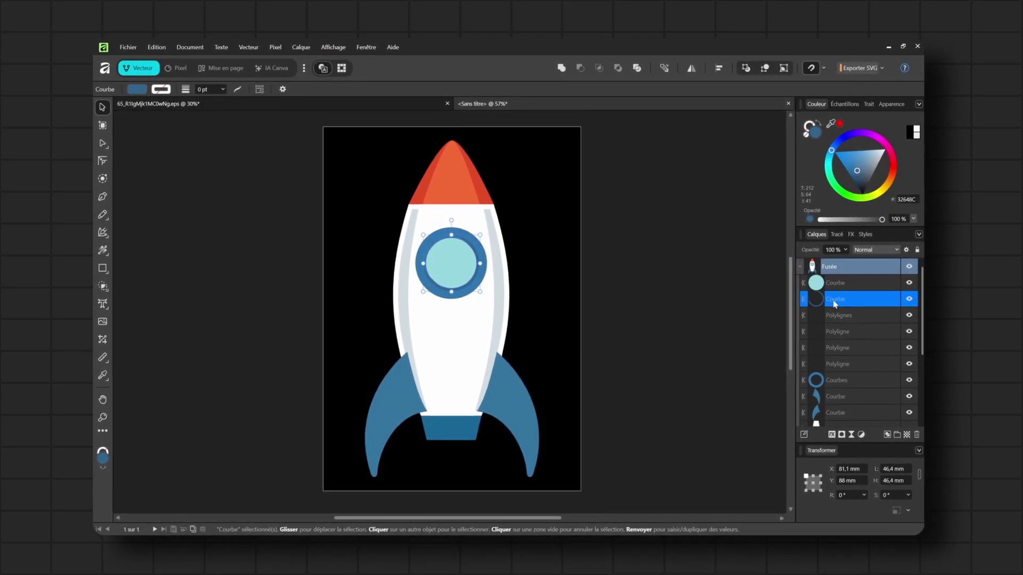
pyautogui.keyDown('shift'); pyautogui.click(840, 365); pyautogui.keyUp('shift')
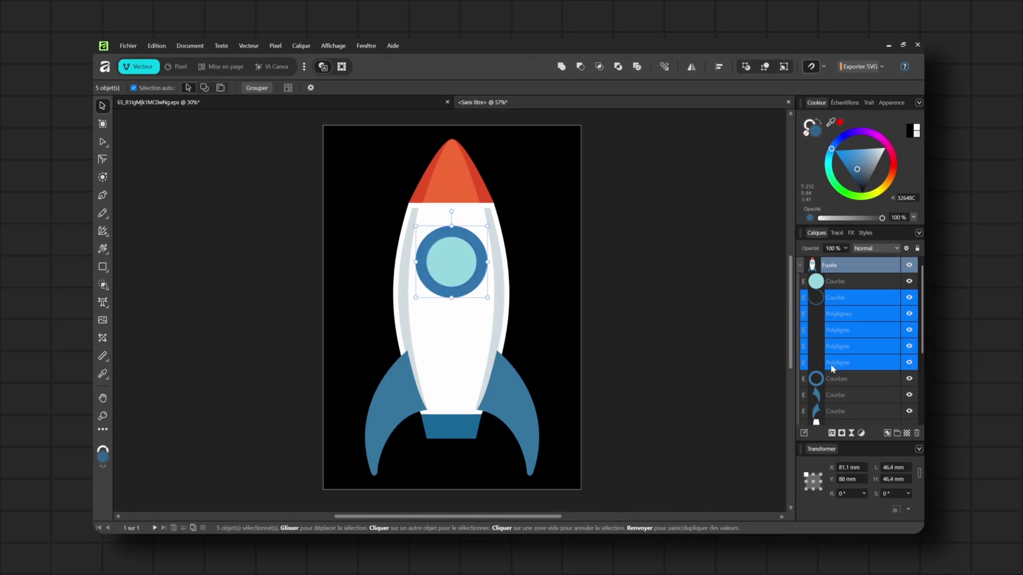
pyautogui.press('Delete')
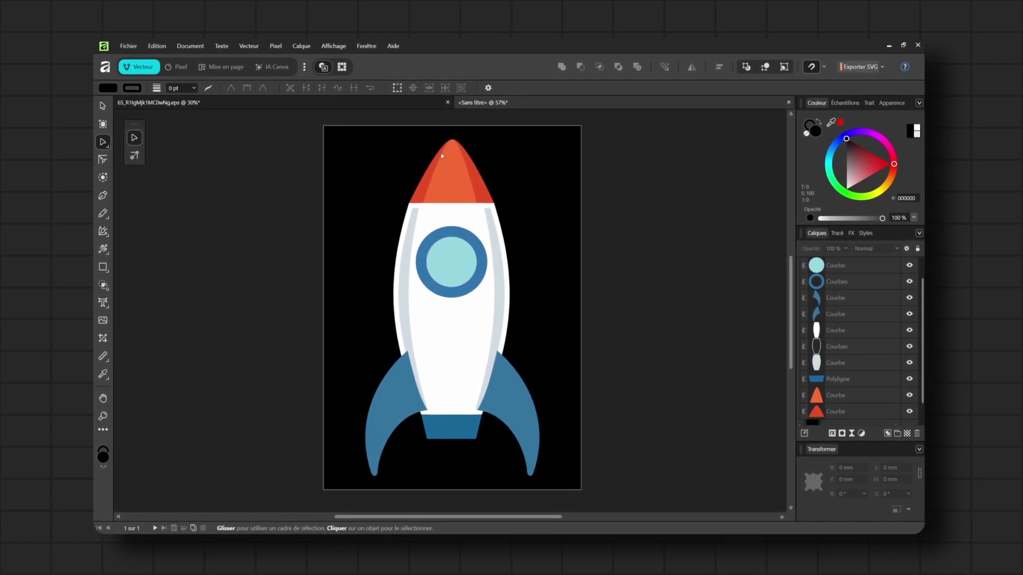
# - Delete the orange centre panel of the nose cone, keeping the red cone
pyautogui.click(432, 201)
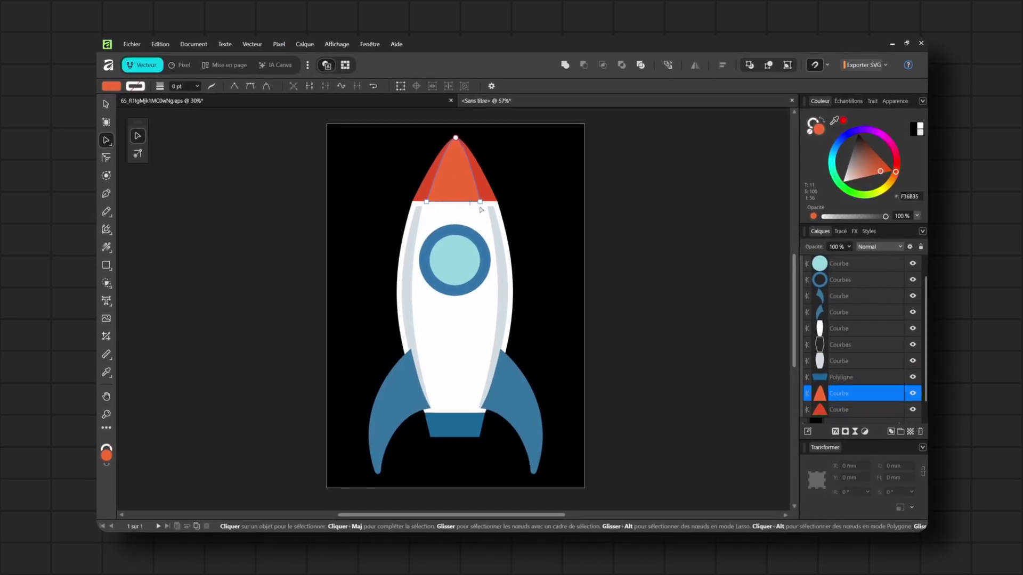
pyautogui.rightClick(863, 393)
pyautogui.click(786, 193)
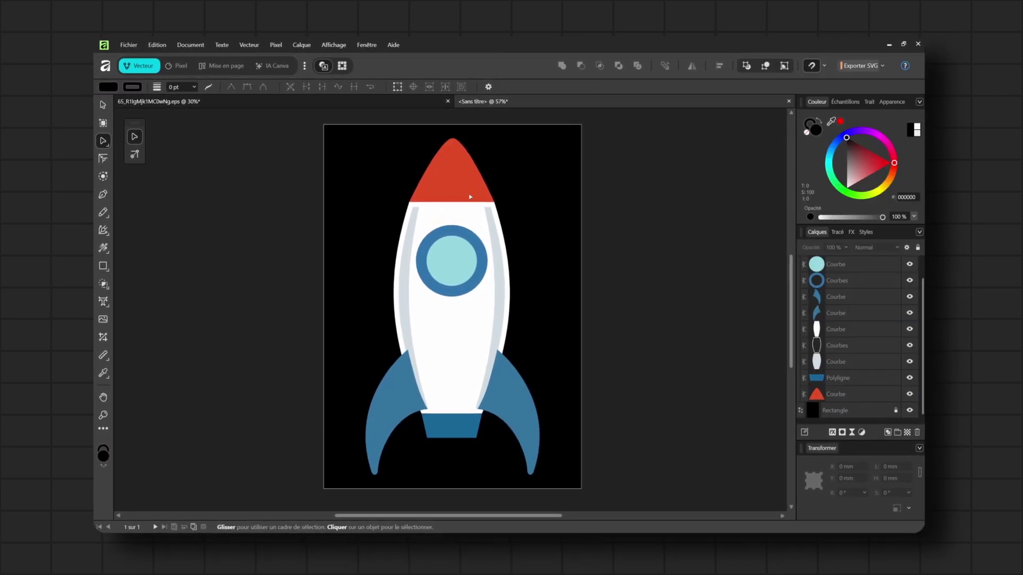
# - Delete the body's white centre shape and the light-grey shape beneath it, keeping the white outline
pyautogui.click(448, 345)
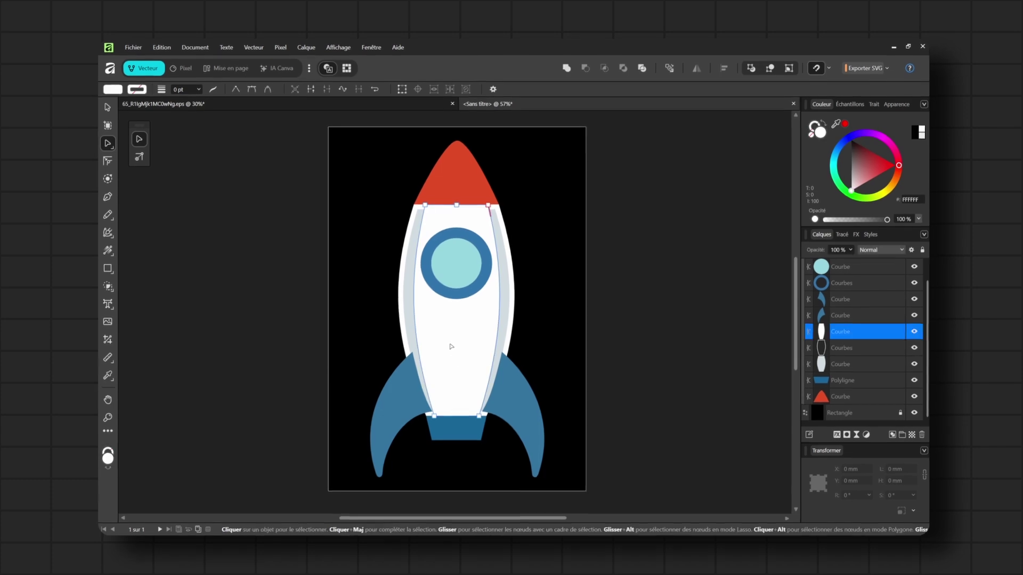
pyautogui.press('Delete')
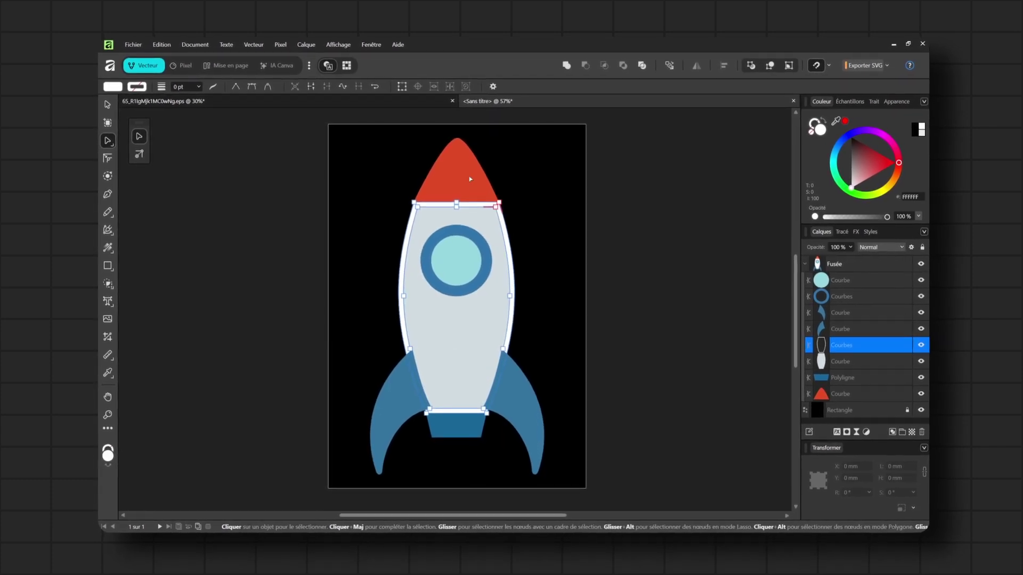
pyautogui.click(451, 342)
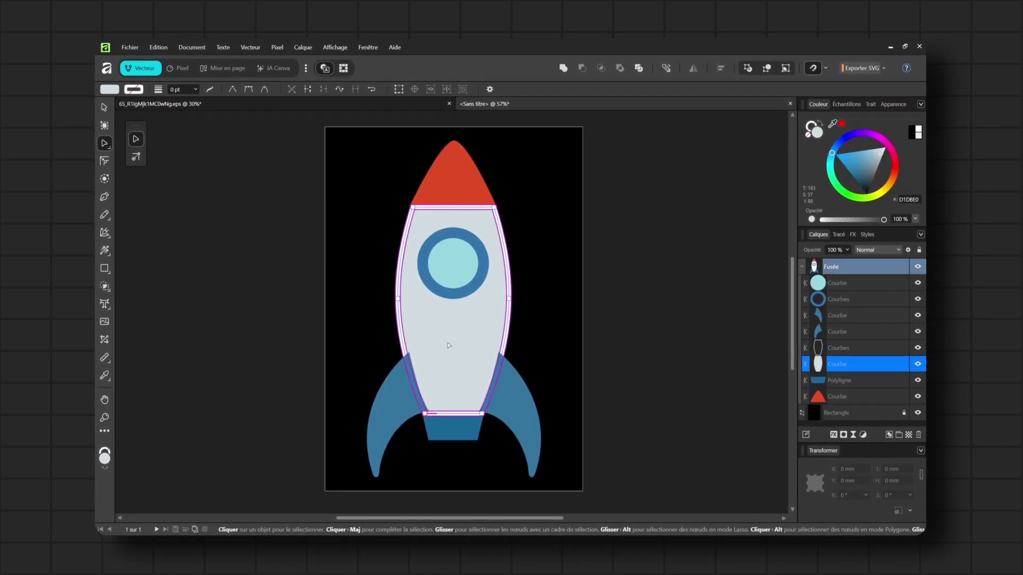
pyautogui.press('Delete')
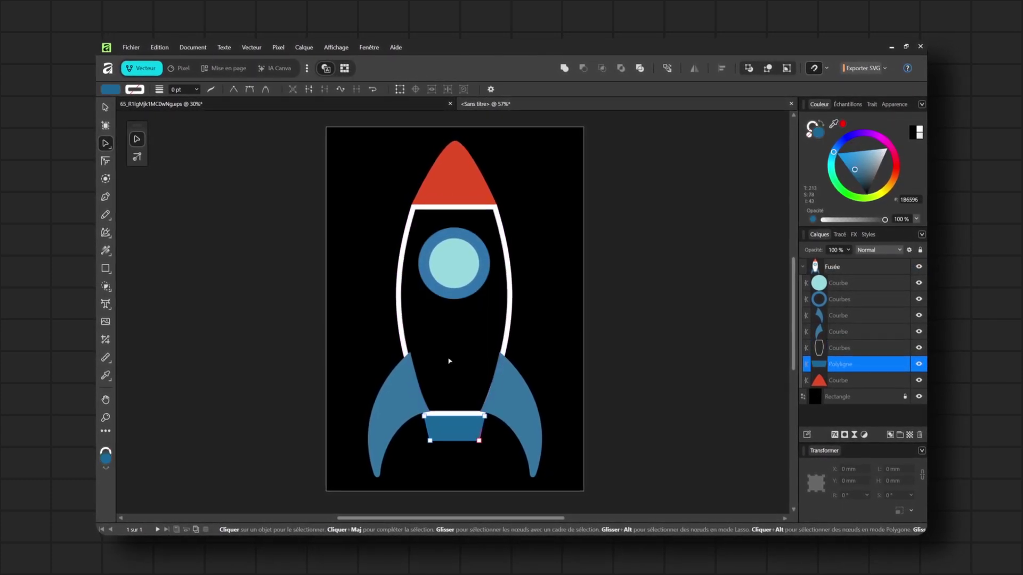
# - Delete all nodes of the white outline's inner contour so the rocket body becomes one solid white shape
pyautogui.click(413, 210)
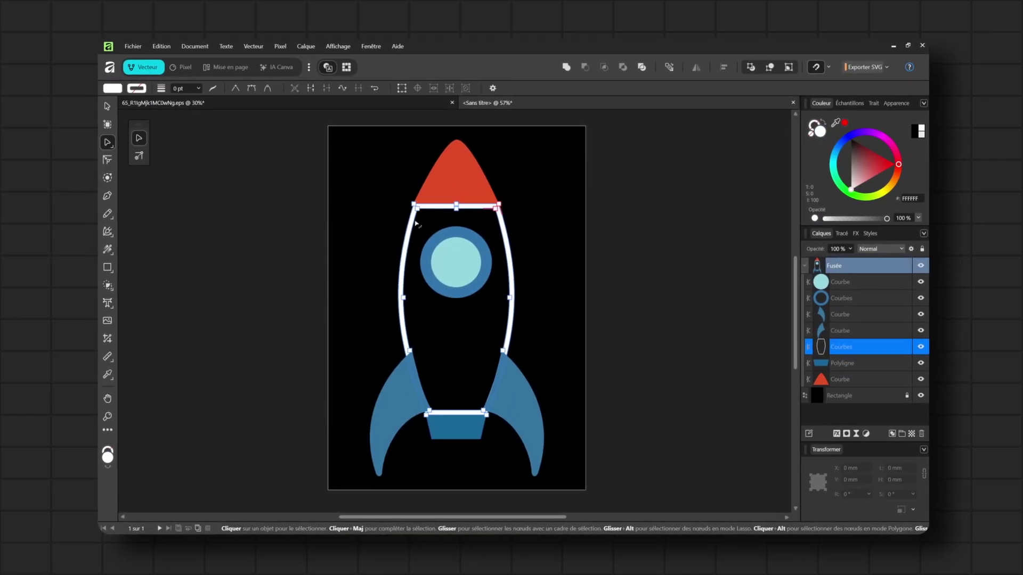
pyautogui.scroll(3, 443, 218)
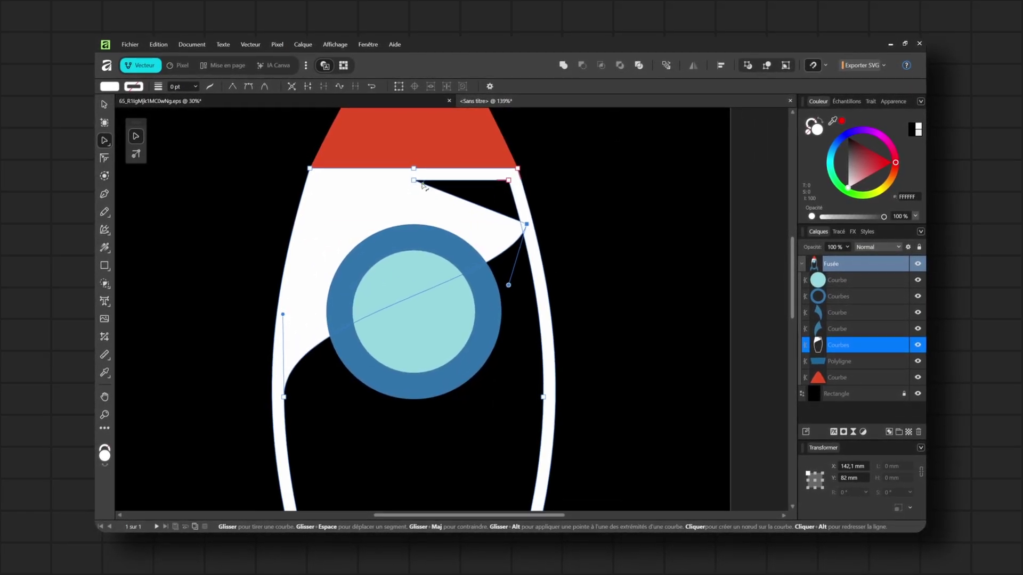
pyautogui.moveTo(348, 327); pyautogui.dragTo(326, 282)
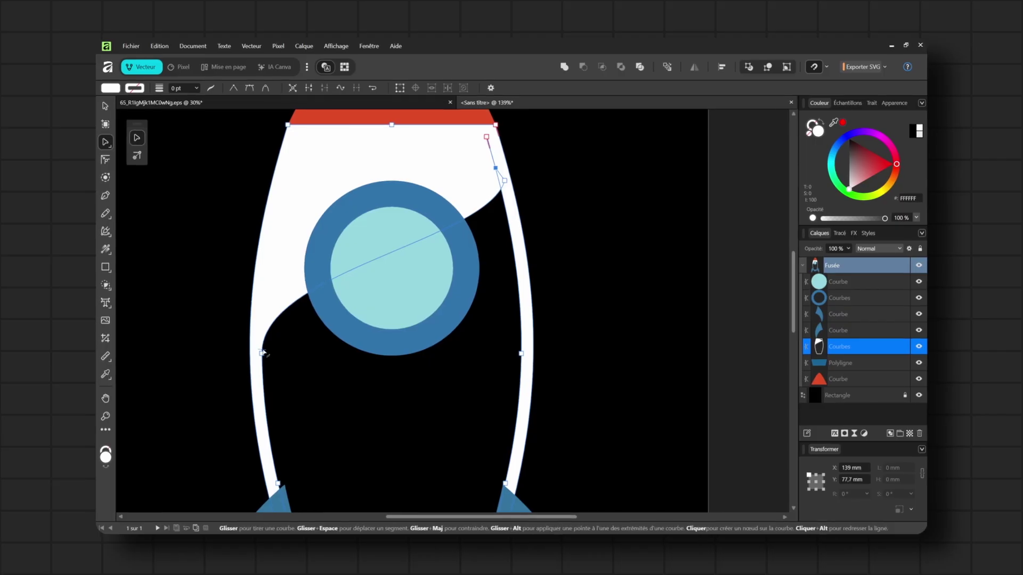
pyautogui.moveTo(262, 354); pyautogui.dragTo(481, 347)
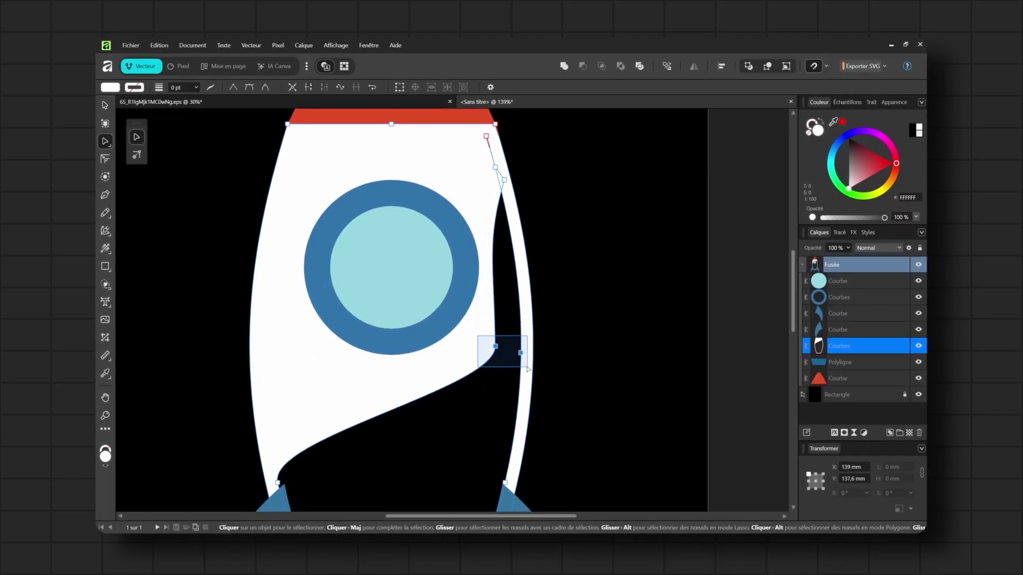
pyautogui.press('Delete')
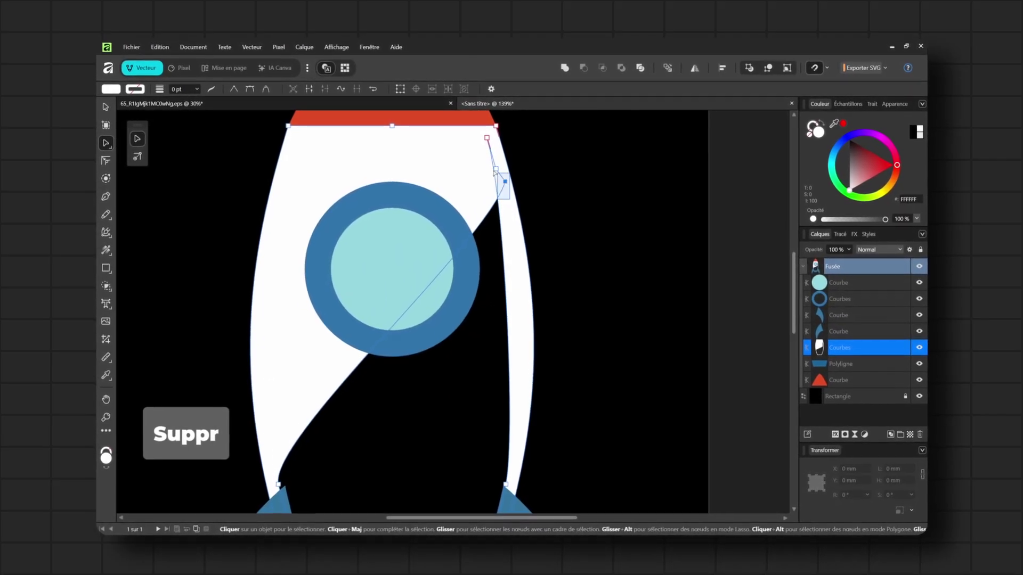
pyautogui.scroll(-5, 468, 343)
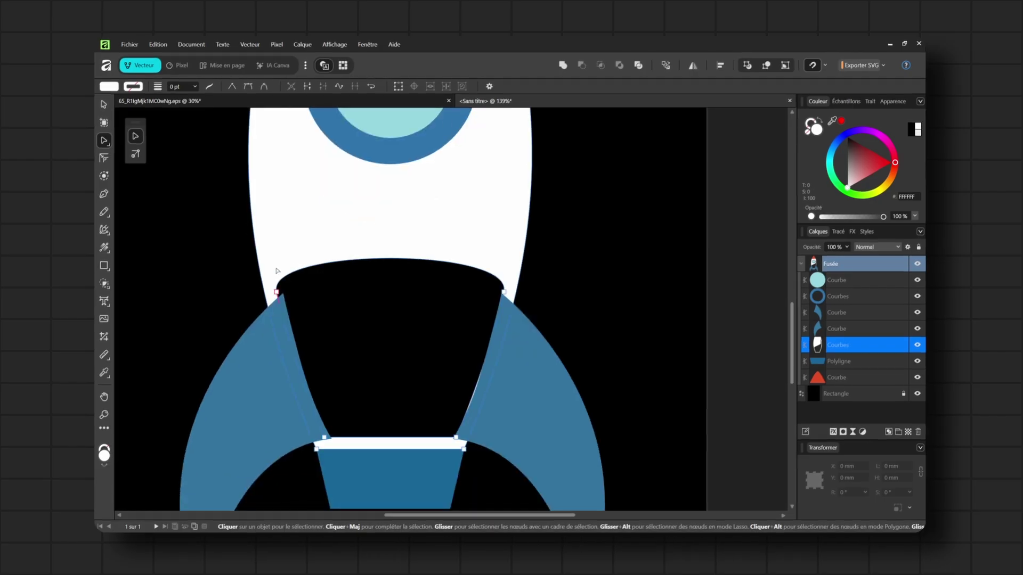
pyautogui.moveTo(437, 421); pyautogui.dragTo(463, 448)
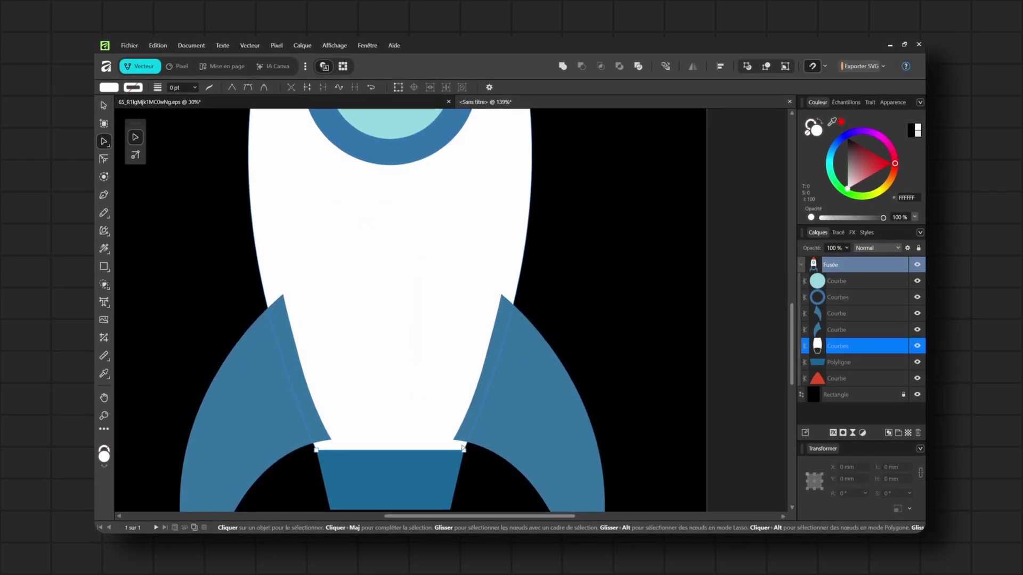
pyautogui.scroll(-5, 433, 283)
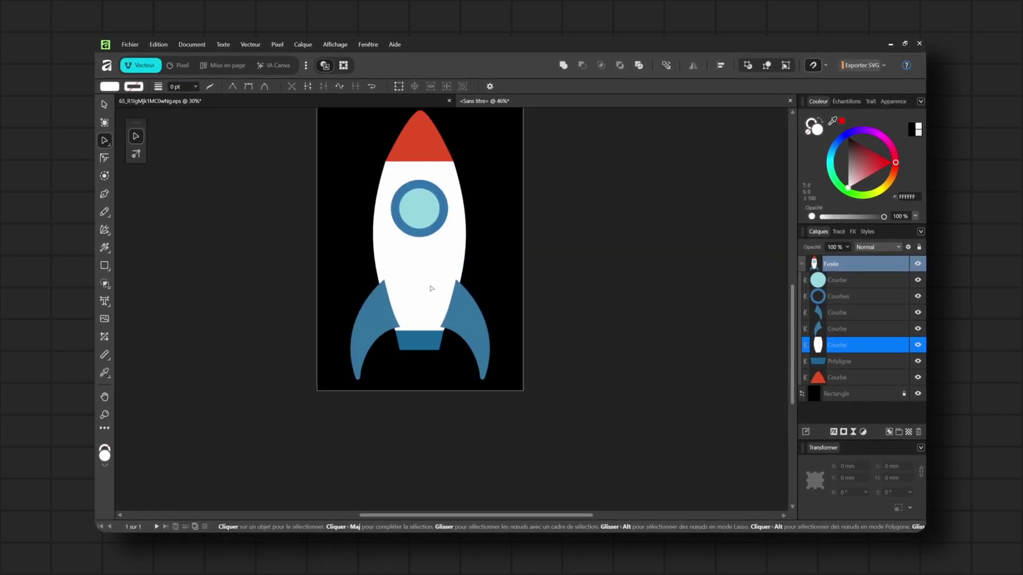
# - Delete the rocket's left fin and move the right fin slightly outward to the edge of the body
pyautogui.moveTo(432, 288); pyautogui.dragTo(415, 320)
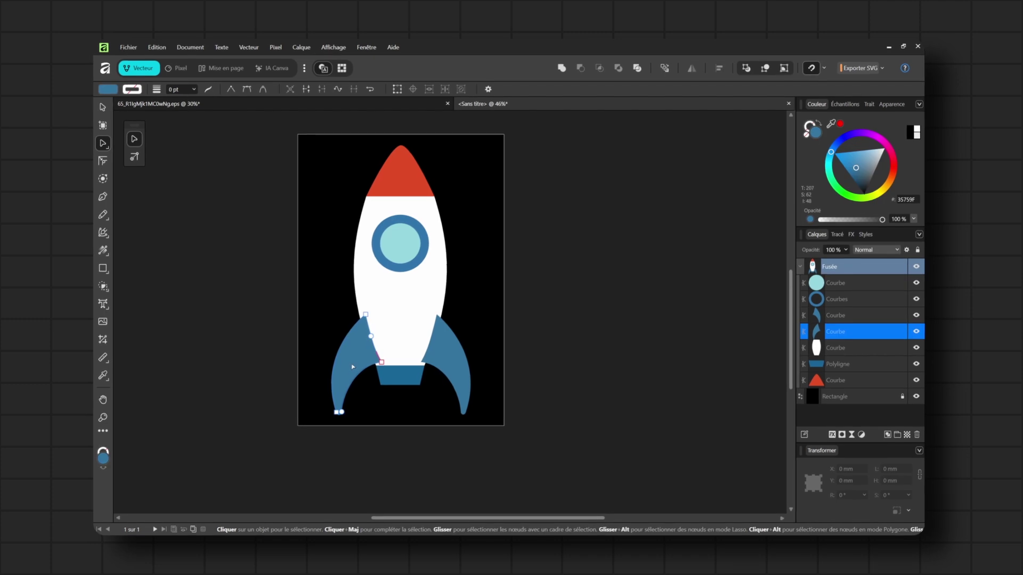
pyautogui.press('Delete')
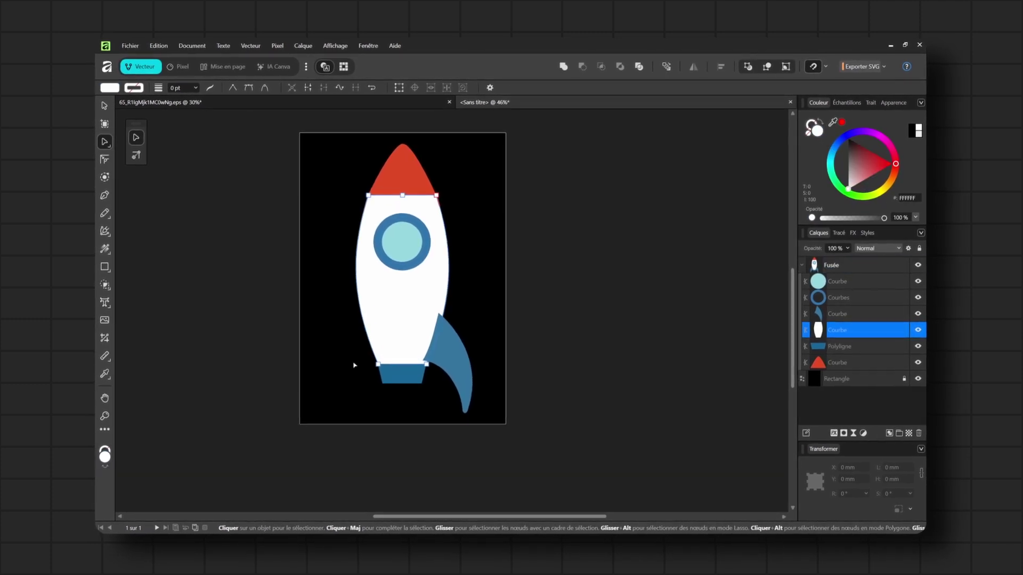
pyautogui.click(449, 354)
pyautogui.scroll(3, 449, 354)
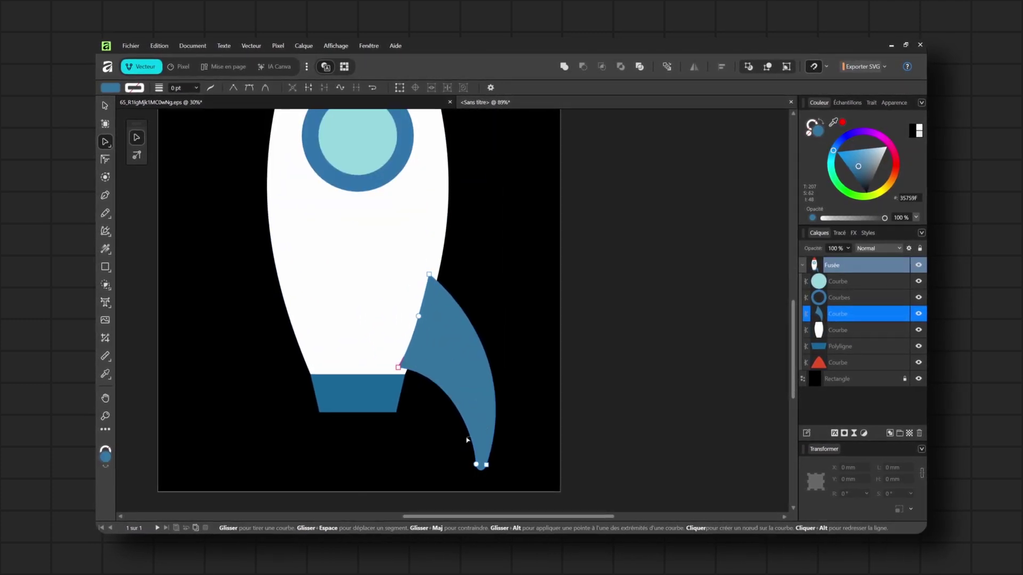
pyautogui.moveTo(439, 366); pyautogui.dragTo(392, 367)
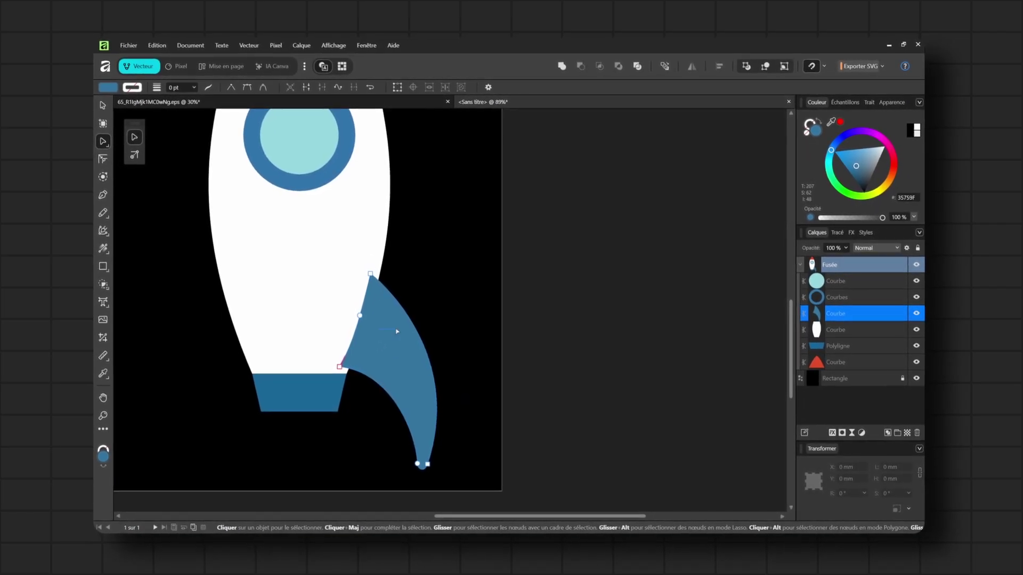
pyautogui.moveTo(397, 350); pyautogui.dragTo(409, 324)
# - Move the right fin's lower inner node onto the body's edge, at about X 135.2 mm, Y 220.2 mm
pyautogui.scroll(5, 409, 327)
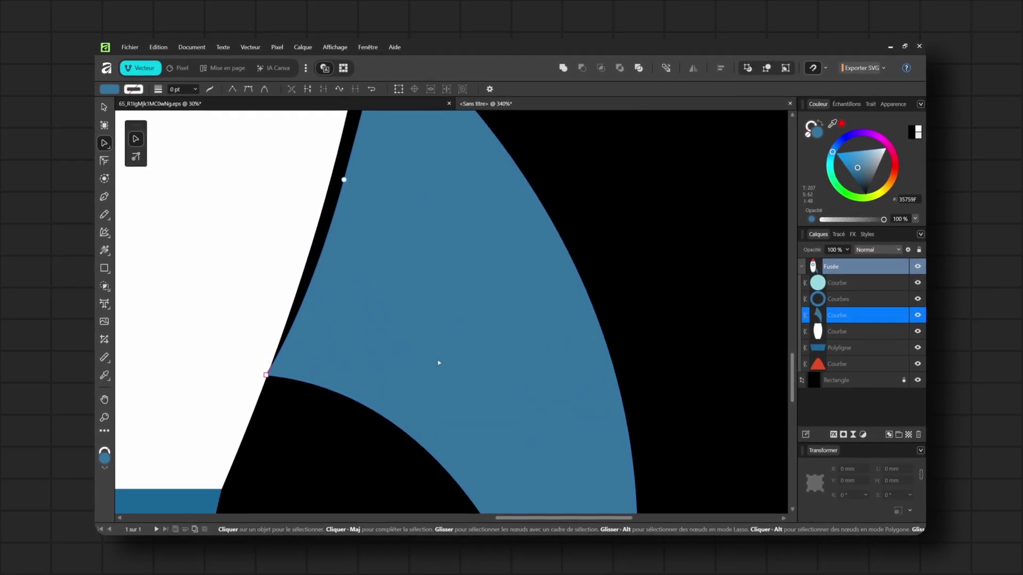
pyautogui.scroll(7, 409, 356)
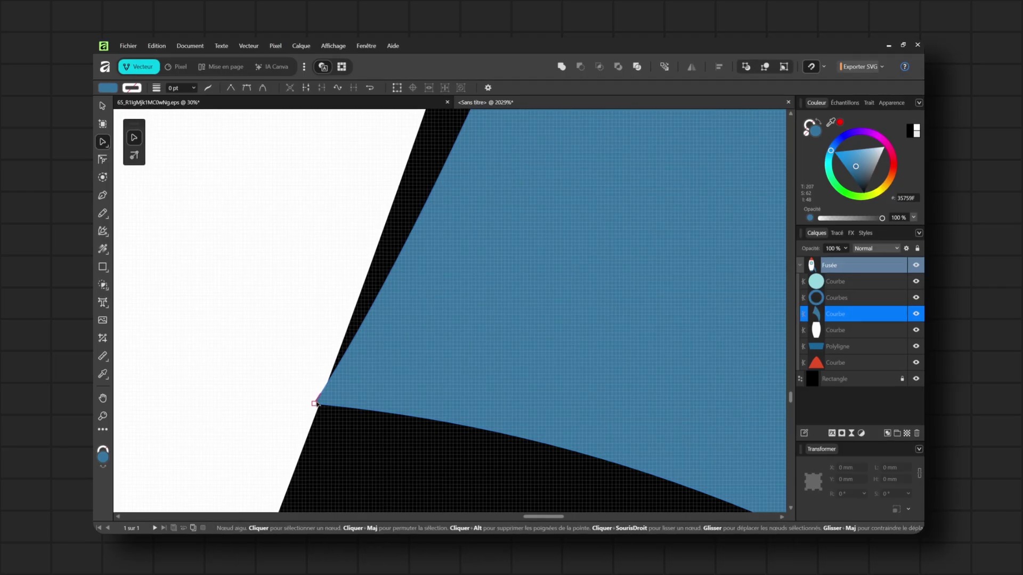
pyautogui.moveTo(322, 409); pyautogui.dragTo(320, 406)
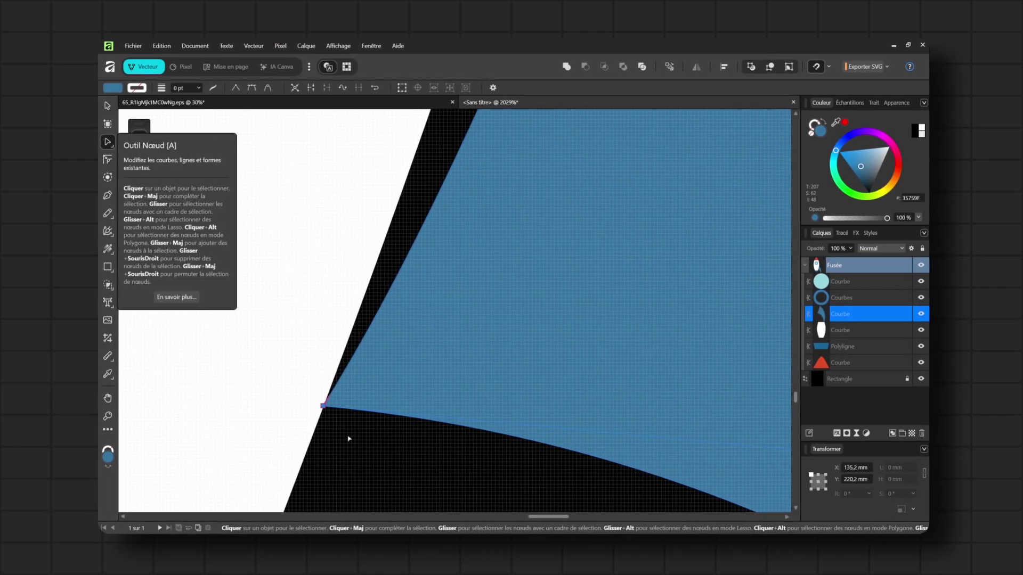
pyautogui.scroll(-9, 514, 256)
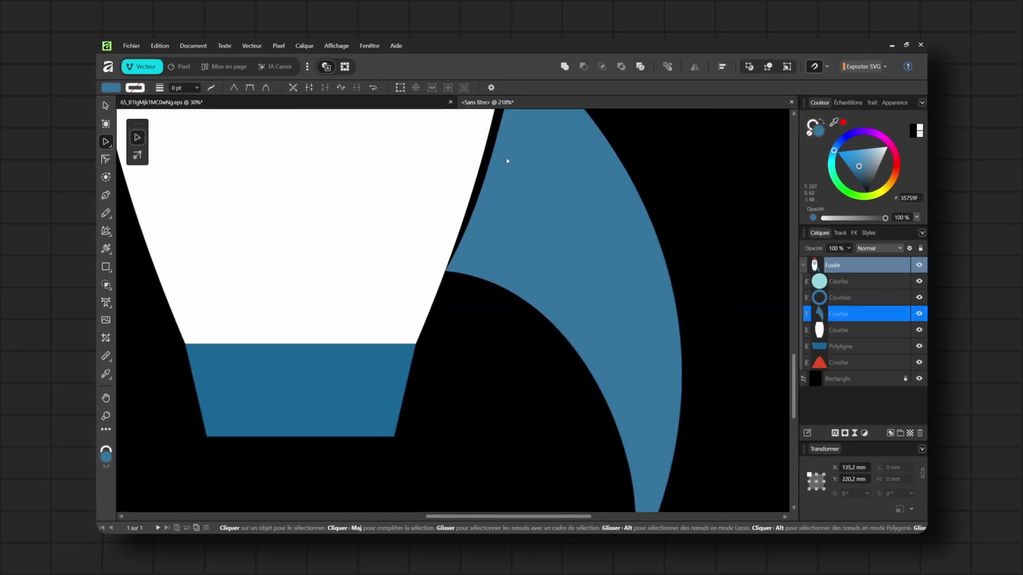
# - Move the right fin's upper node onto the body's edge at about X 148.9 mm, Y 169.9 mm, and curve its inner edge along the body
pyautogui.click(437, 195)
pyautogui.scroll(10, 445, 195)
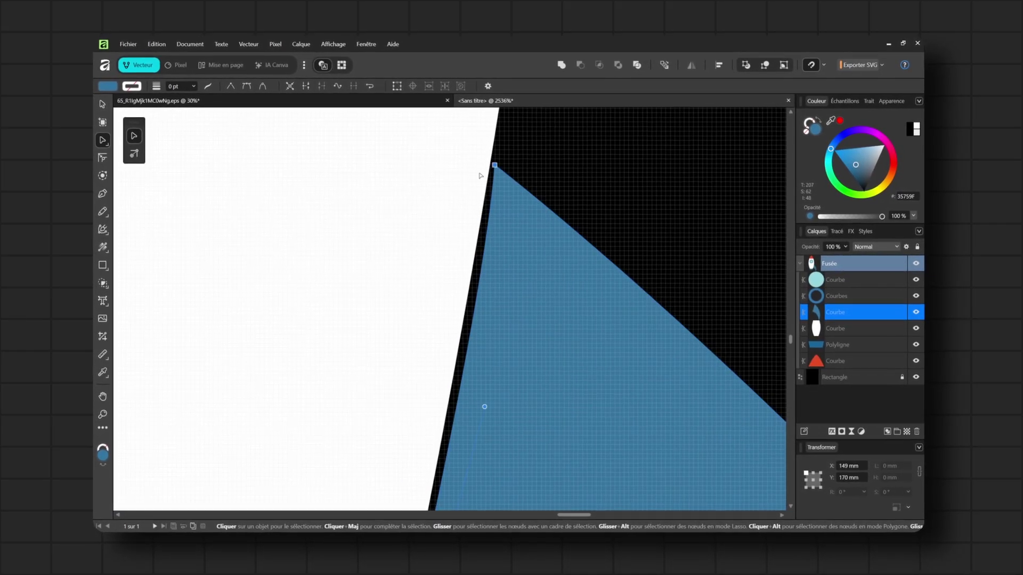
pyautogui.moveTo(492, 168); pyautogui.dragTo(489, 164)
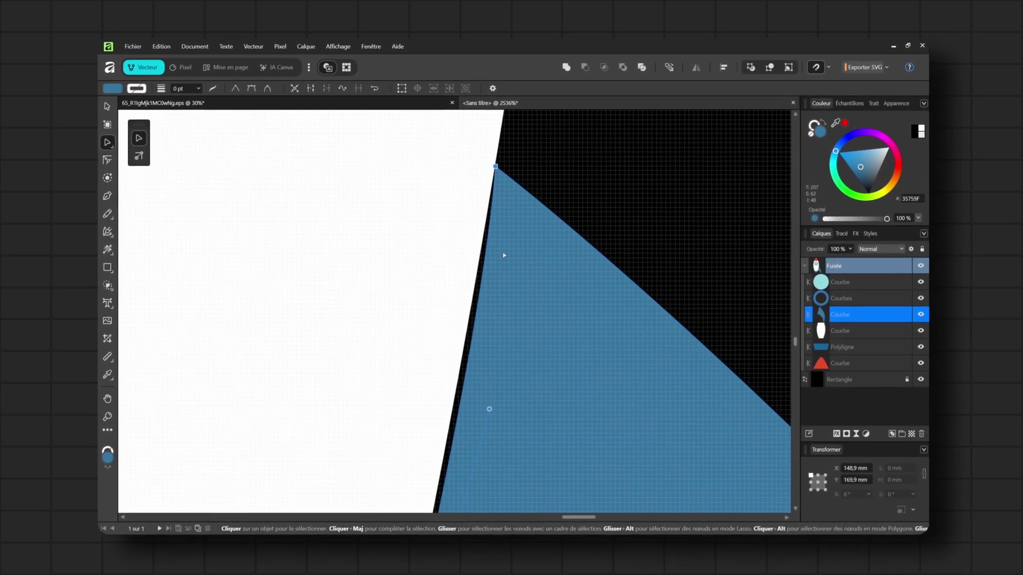
pyautogui.moveTo(504, 388); pyautogui.dragTo(495, 295)
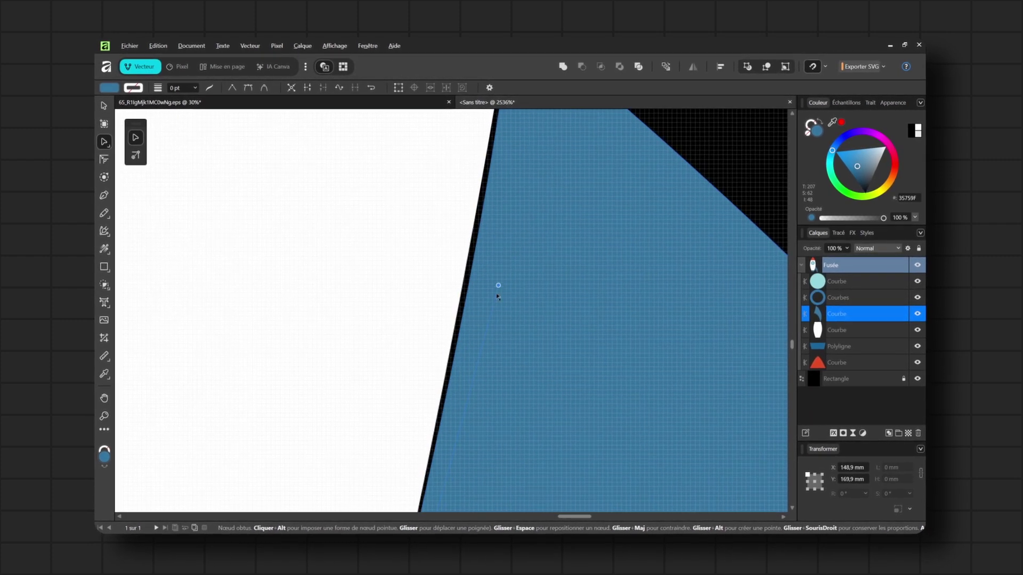
pyautogui.scroll(-8, 482, 342)
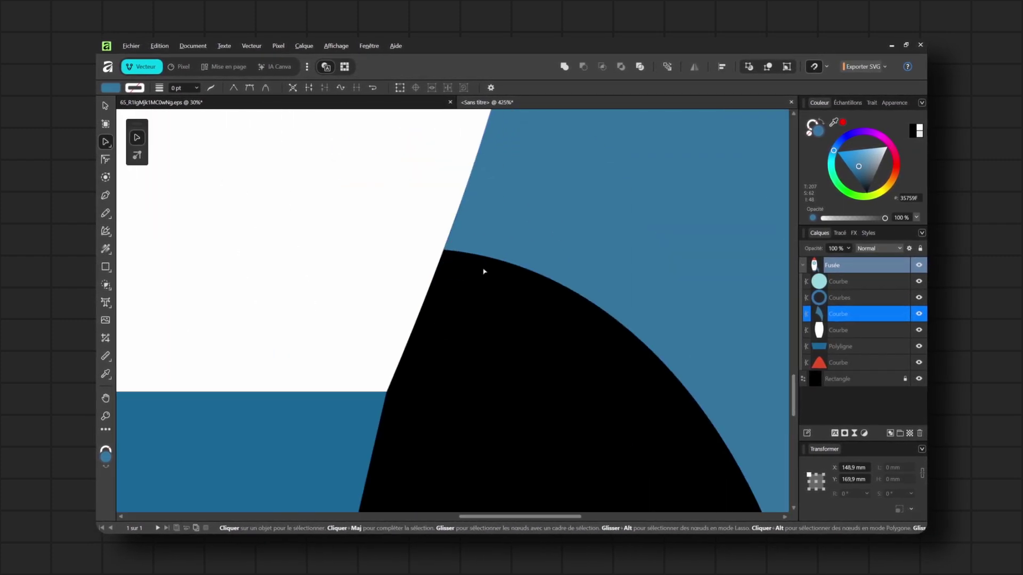
pyautogui.scroll(-5, 348, 372)
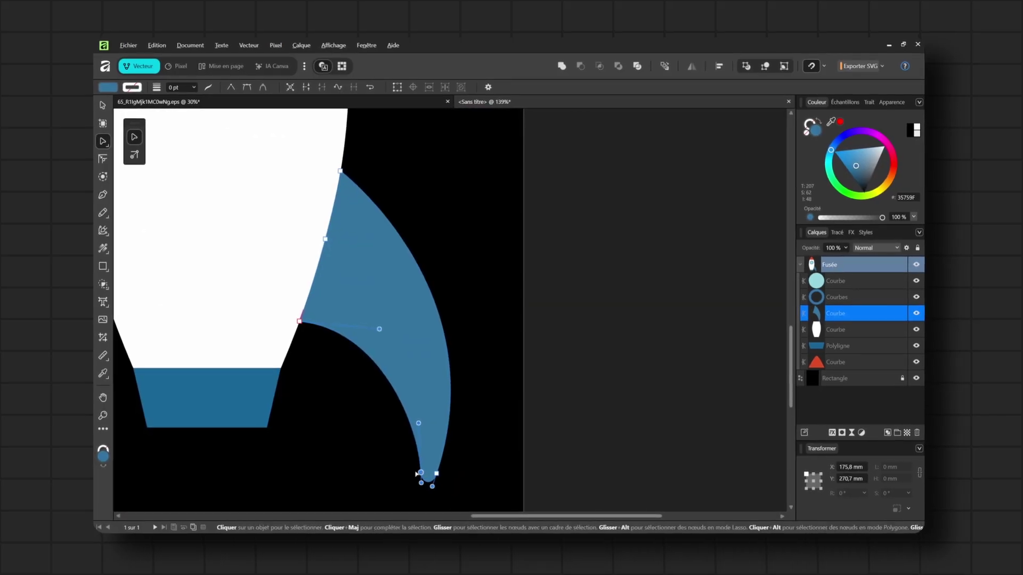
# - Delete the inner node at the fin's tip and move the remaining tip node to about X 173.5 mm, Y 241.2 mm
pyautogui.press('Delete')
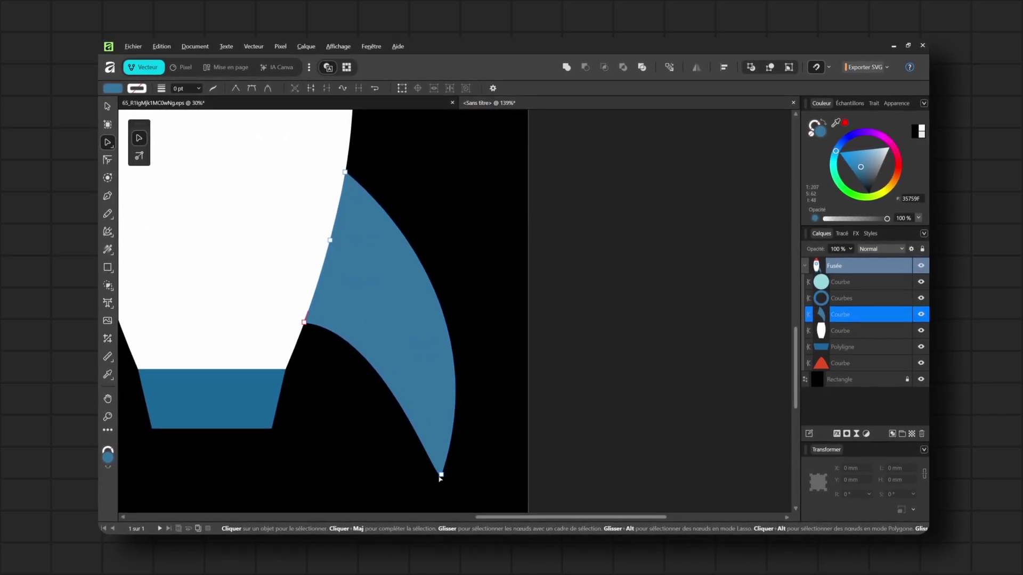
pyautogui.moveTo(441, 475); pyautogui.dragTo(422, 400)
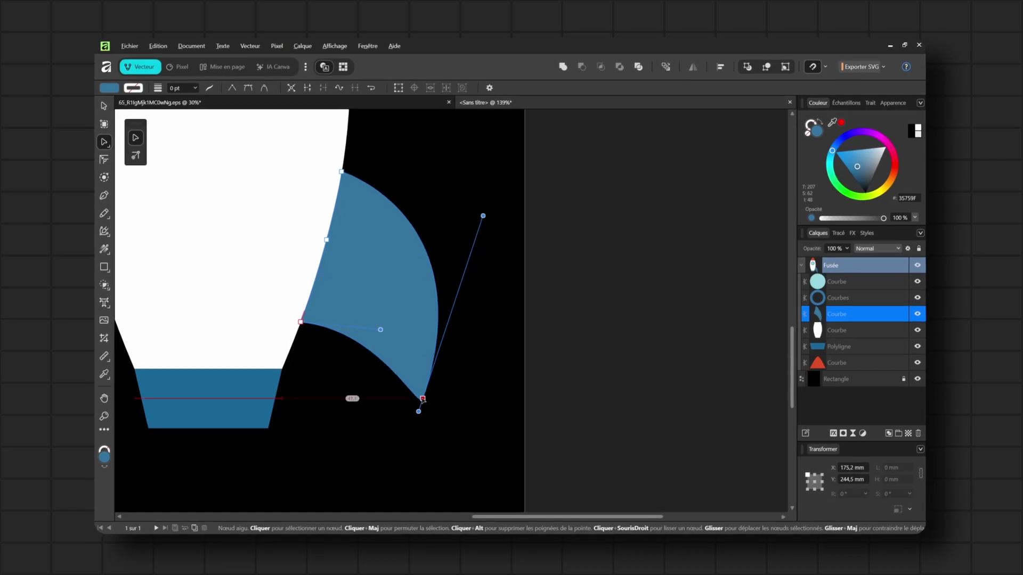
# - Reshape the curves around the fin's tip into a sharp point with a rounded outer edge and an arched lower edge
pyautogui.scroll(5, 417, 387)
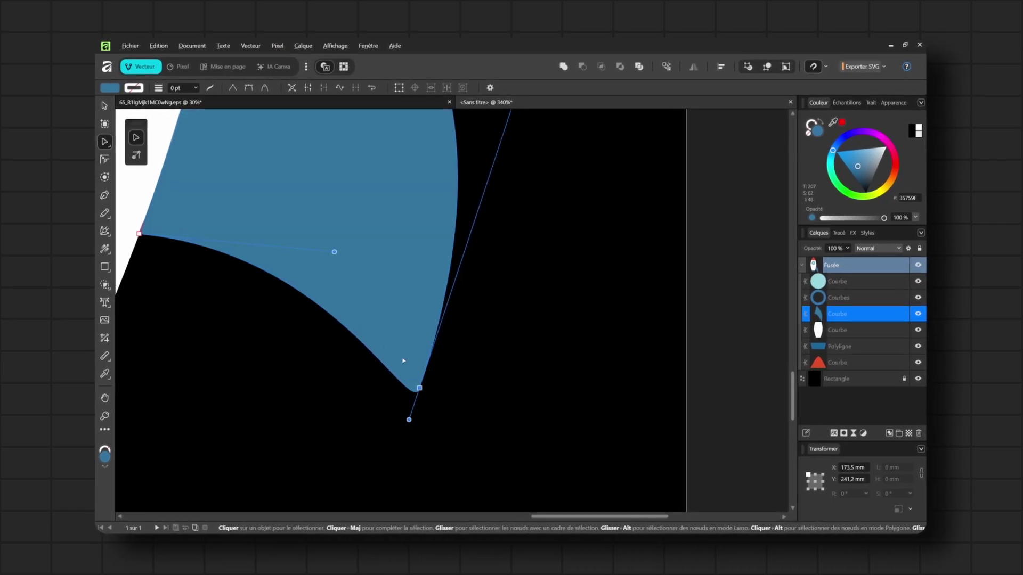
pyautogui.moveTo(408, 420)
pyautogui.mouseDown()
pyautogui.moveTo(418, 388)
pyautogui.moveTo(436, 434)
pyautogui.moveTo(420, 389)
pyautogui.moveTo(371, 409)
pyautogui.moveTo(423, 450)
pyautogui.moveTo(404, 438)
pyautogui.moveTo(385, 393)
pyautogui.moveTo(410, 433)
pyautogui.mouseUp()
pyautogui.scroll(-3, 419, 382)
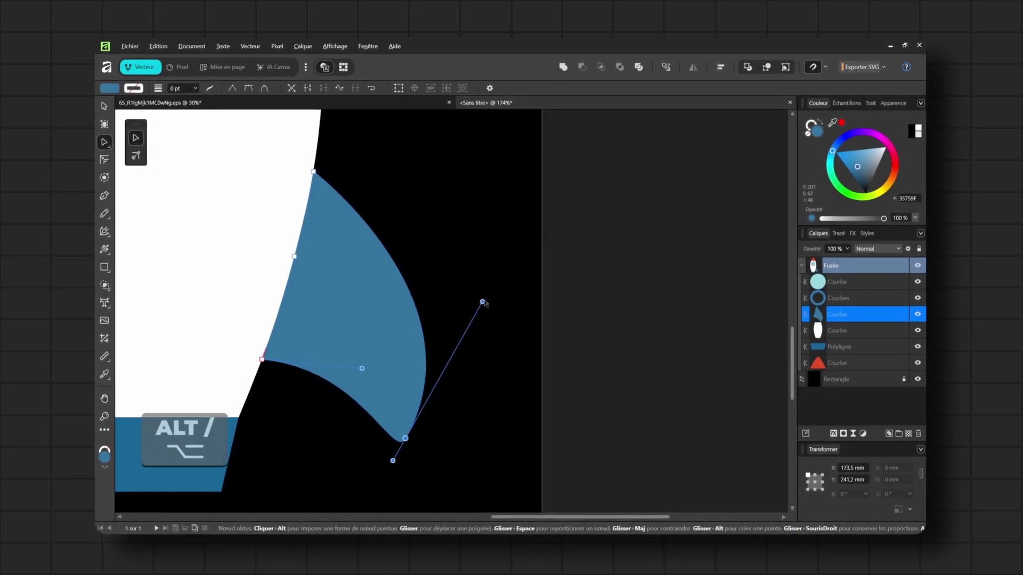
pyautogui.moveTo(364, 229); pyautogui.dragTo(441, 340)
pyautogui.moveTo(472, 277); pyautogui.dragTo(527, 217)
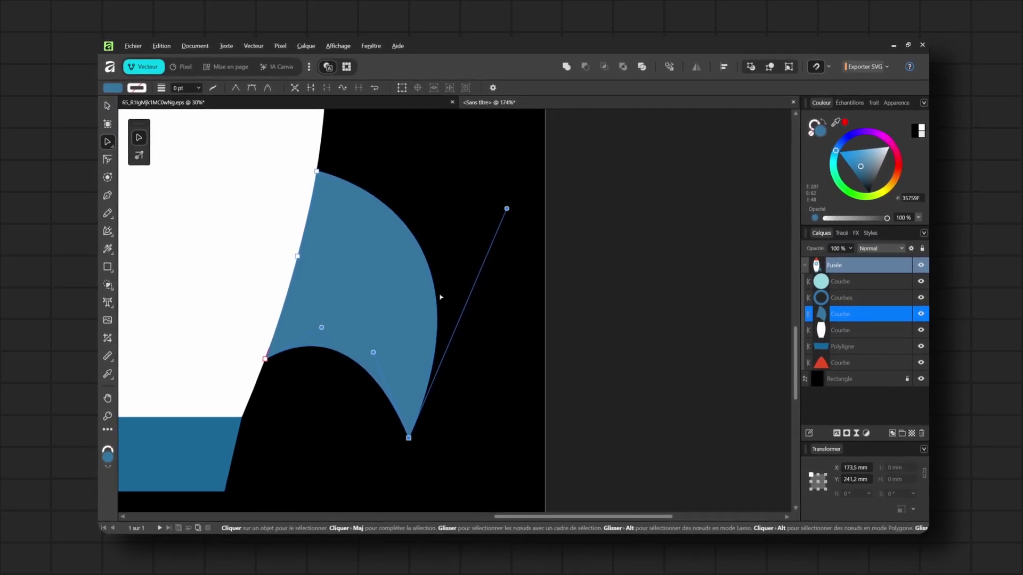
pyautogui.scroll(-4, 453, 325)
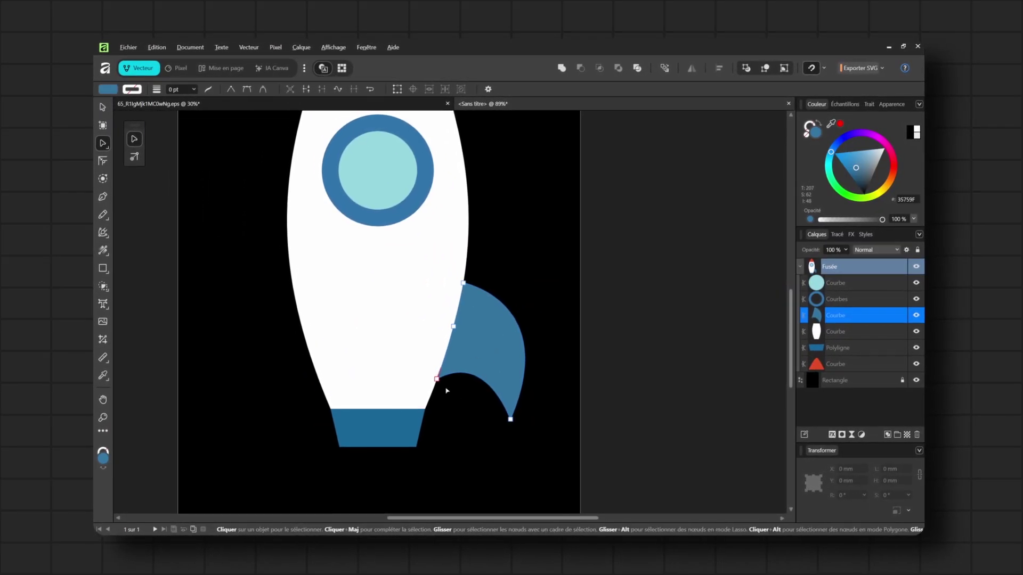
pyautogui.click(447, 391)
pyautogui.scroll(-2, 489, 395)
pyautogui.scroll(4, 416, 350)
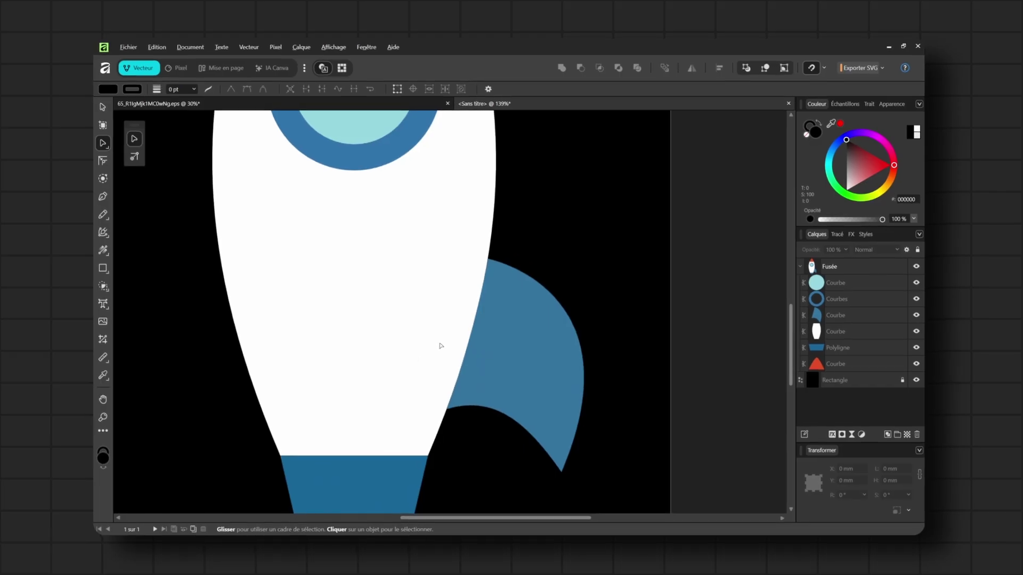
# - Duplicate the right fin and move the copy to the left side of the rocket body
pyautogui.click(839, 317)
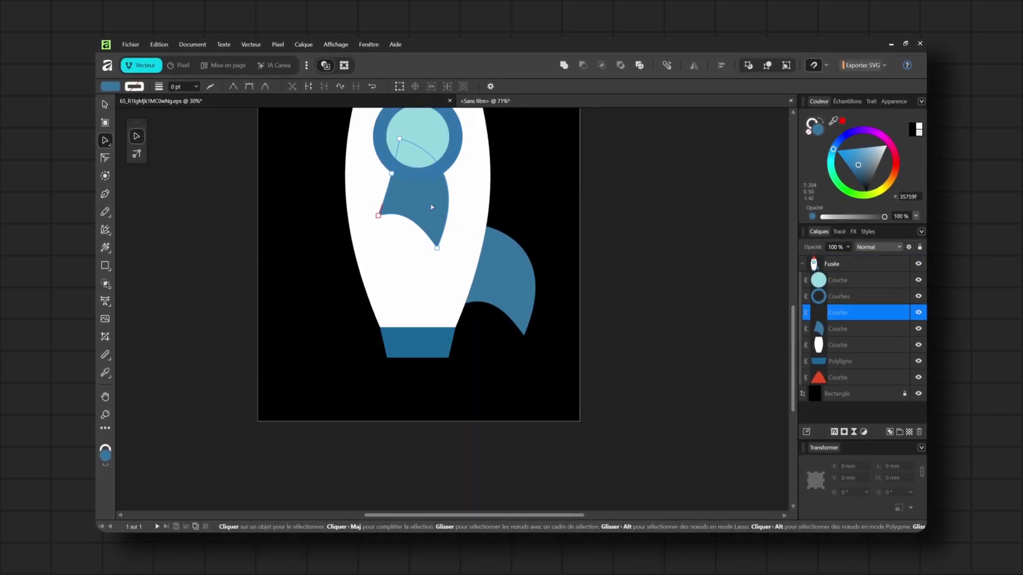
pyautogui.press('v')
pyautogui.moveTo(431, 206); pyautogui.dragTo(527, 293)
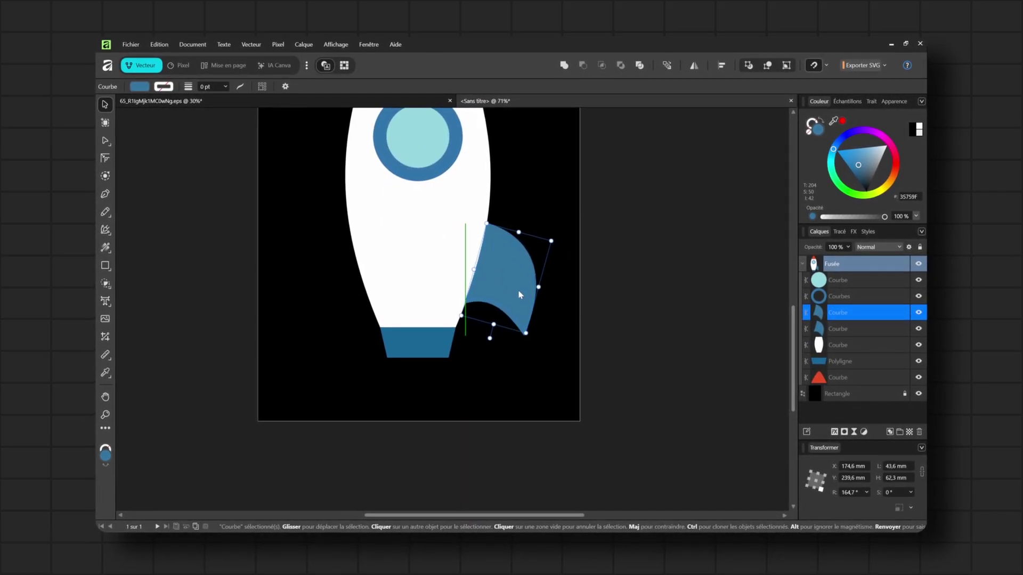
pyautogui.moveTo(425, 284); pyautogui.dragTo(320, 285)
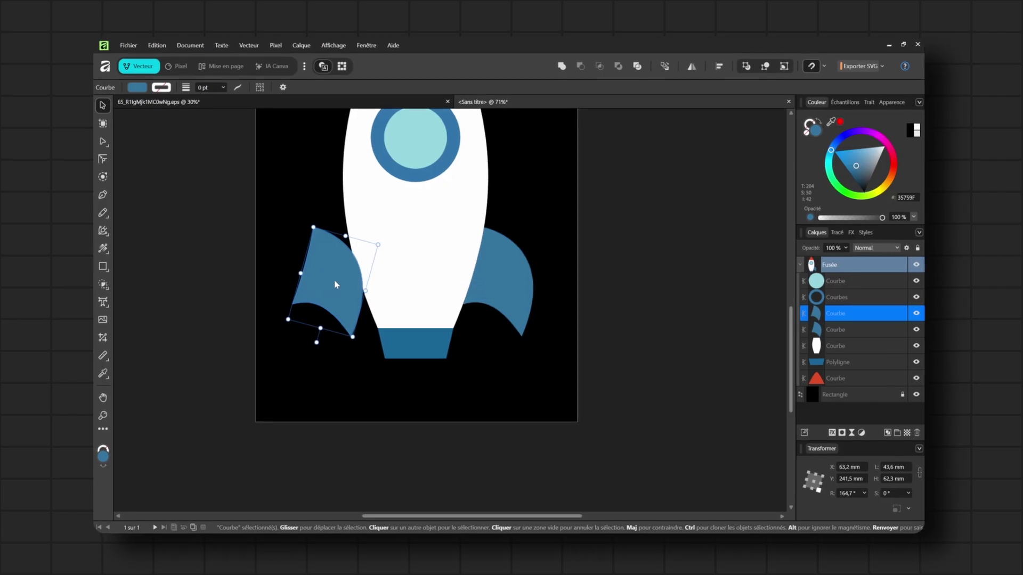
# - Flip the fin copy horizontally and fit it against the body's left edge
pyautogui.rightClick(337, 288)
pyautogui.moveTo(355, 251)
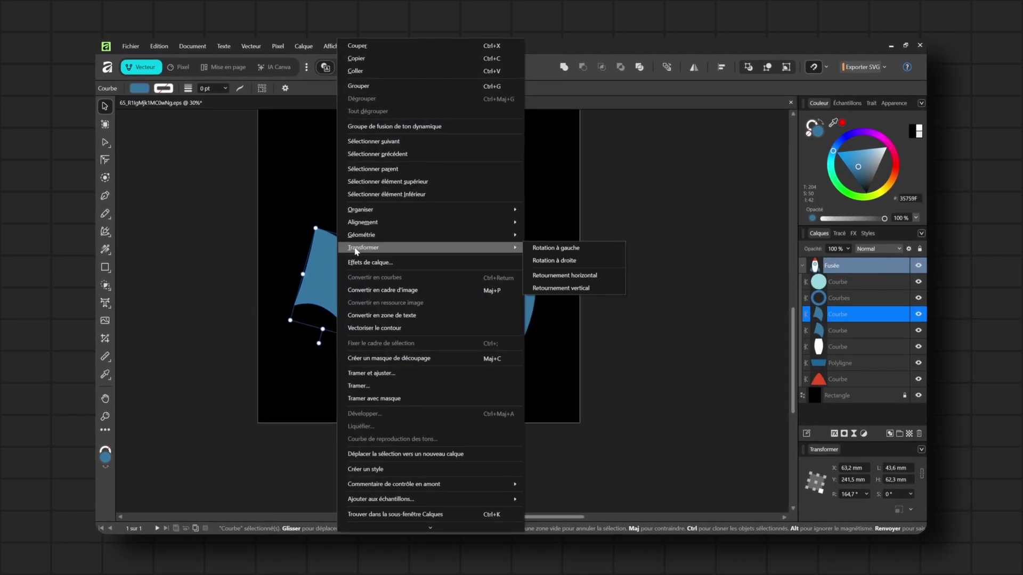
pyautogui.click(568, 275)
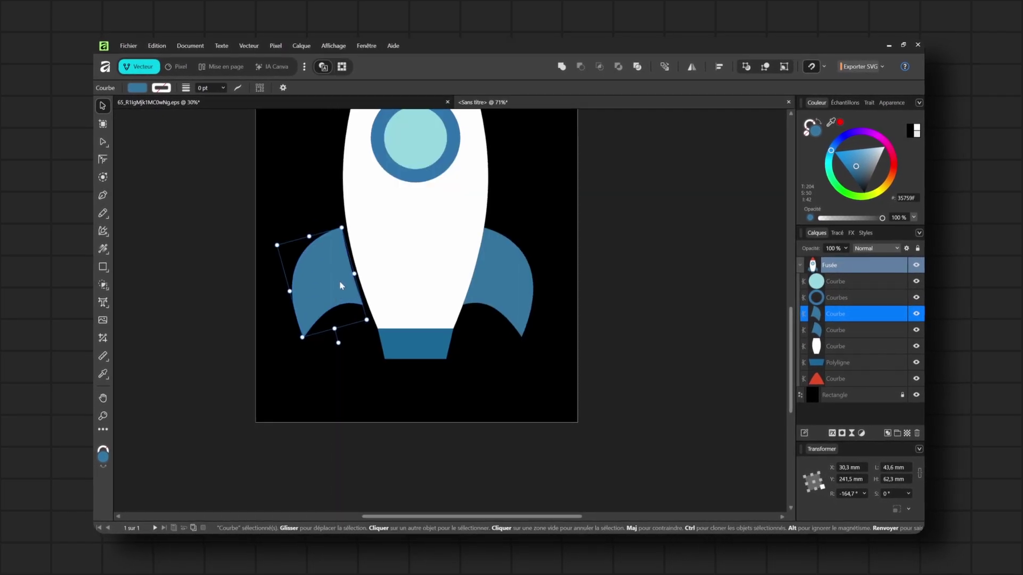
pyautogui.hotkey('ctrl', 'd')
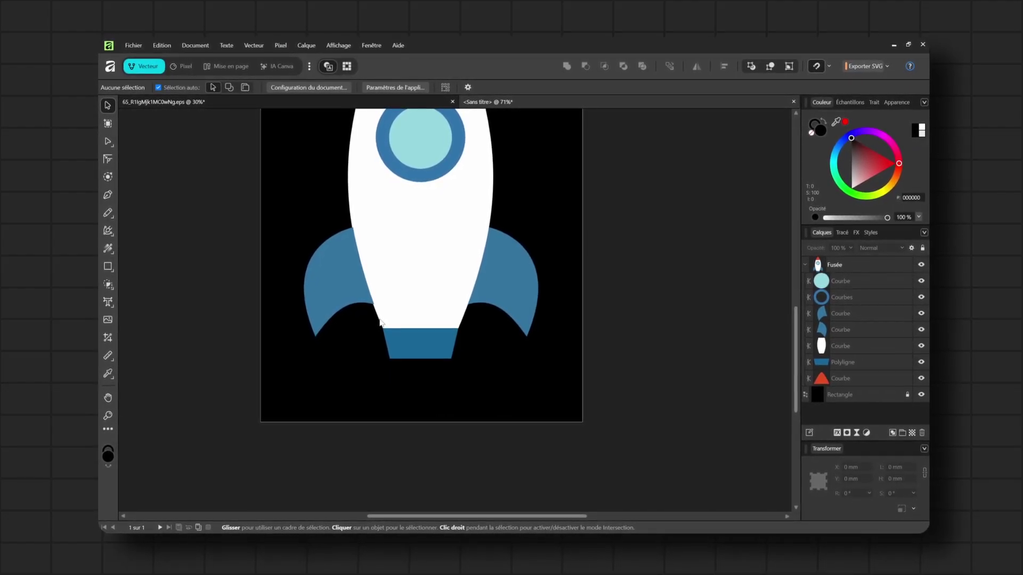
# - Delete the mirrored fin copy on the body's left side
pyautogui.click(336, 288)
pyautogui.click(337, 288)
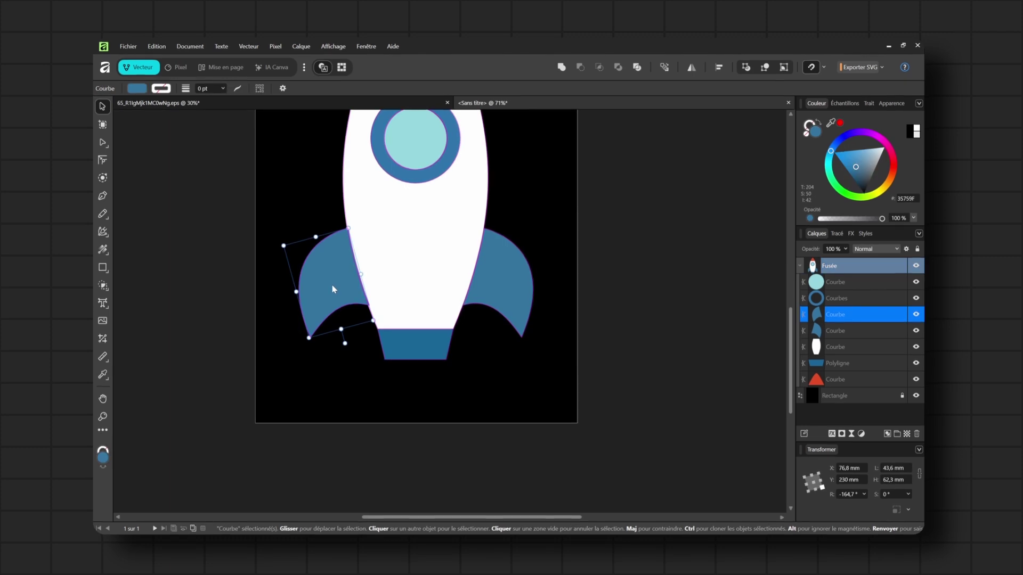
pyautogui.press('Delete')
# - Unlock the black background rectangle and delete it
pyautogui.moveTo(473, 336); pyautogui.dragTo(494, 450)
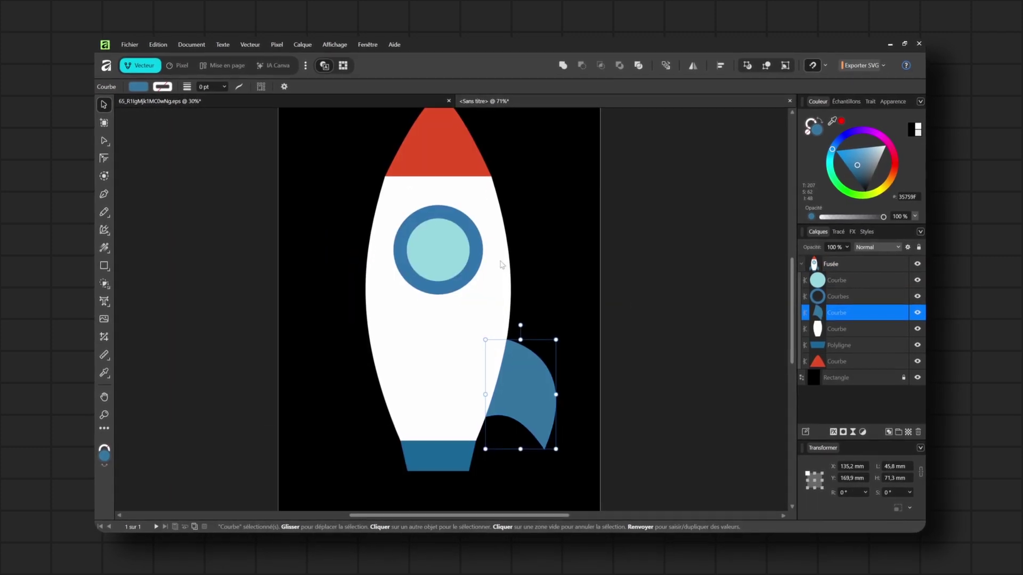
pyautogui.scroll(-1, 687, 341)
pyautogui.scroll(-1, 644, 314)
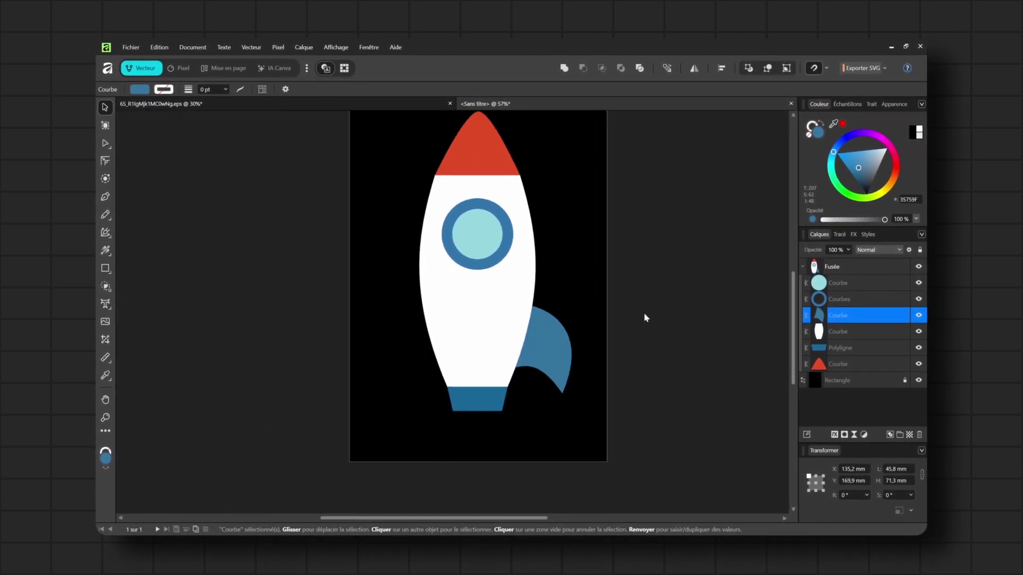
pyautogui.moveTo(644, 314); pyautogui.dragTo(614, 329)
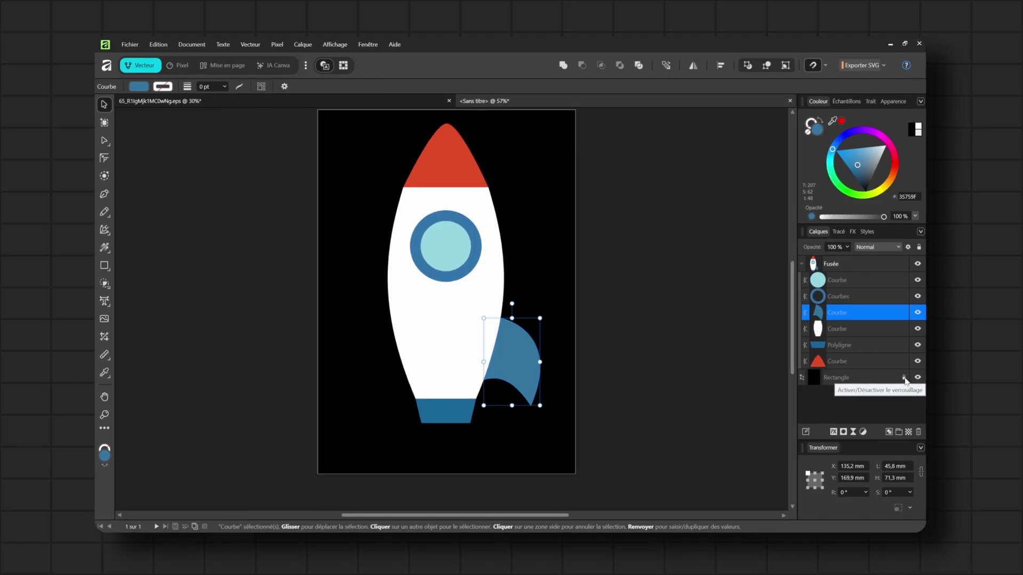
pyautogui.click(881, 380)
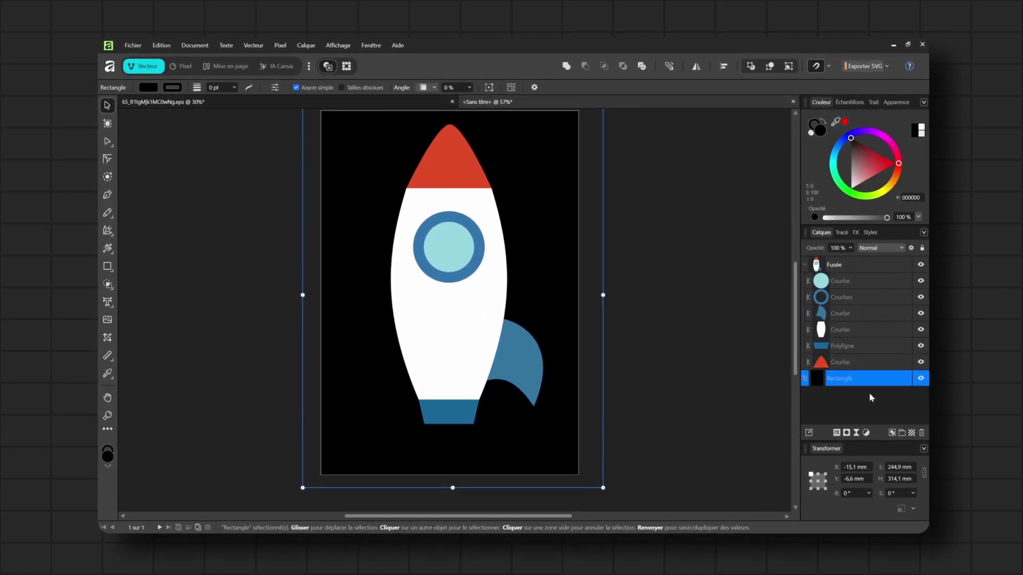
pyautogui.press('Delete')
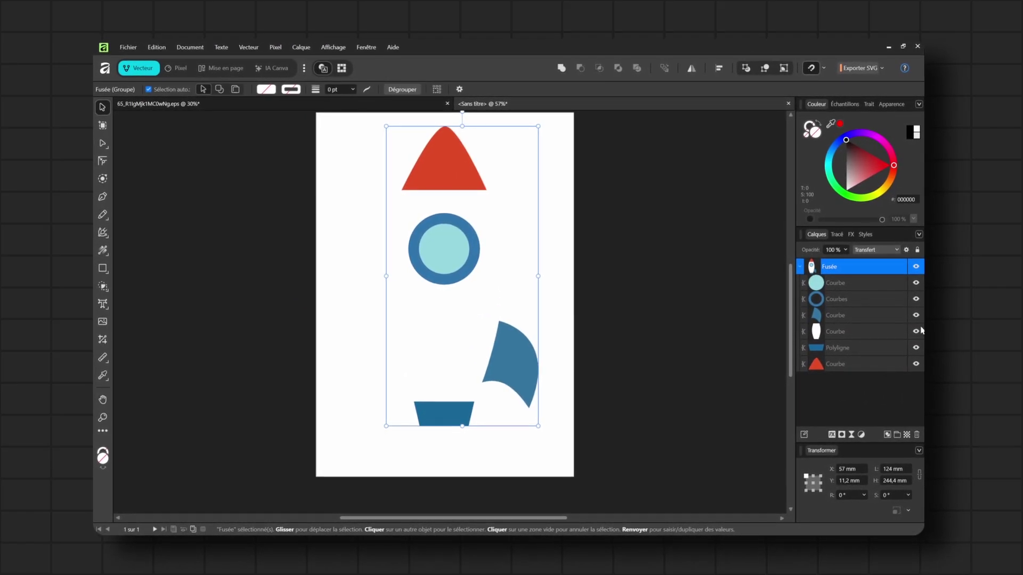
# - Rename the red nose cone layer Tête and the blue base layer reacteur
pyautogui.doubleClick(831, 363)
pyautogui.write('Tête')
pyautogui.press('Return')
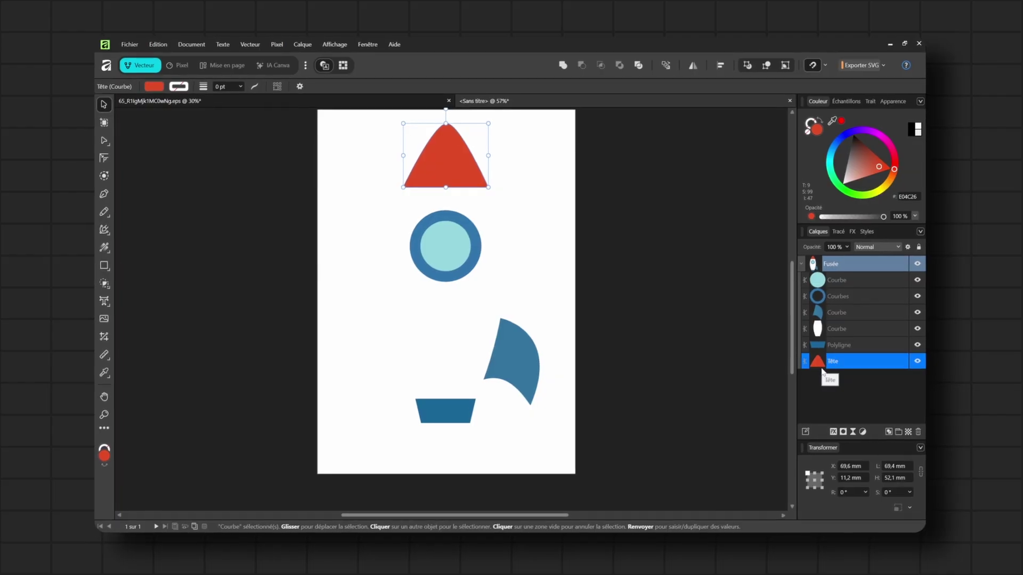
pyautogui.doubleClick(839, 347)
pyautogui.write('reacteur')
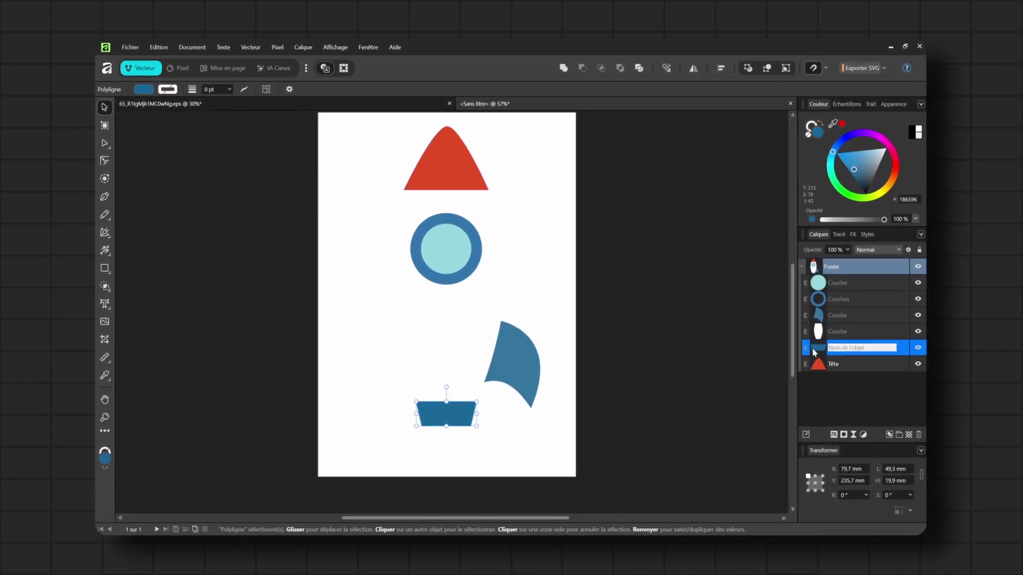
pyautogui.press('Return')
# - Rename the white body layer corps and the fin layer aileron
pyautogui.doubleClick(842, 330)
pyautogui.write('corps')
pyautogui.press('Return')
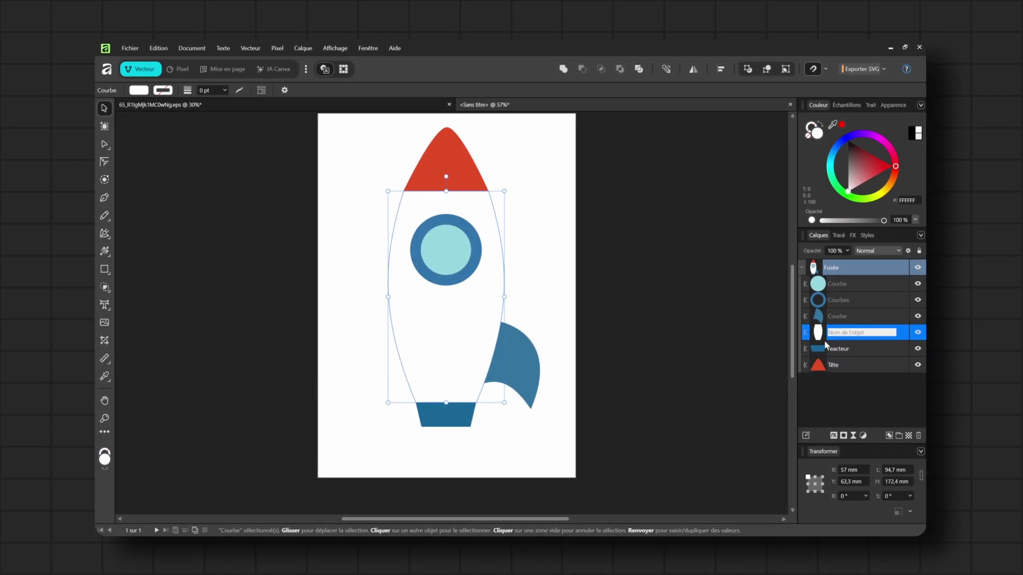
pyautogui.doubleClick(834, 318)
pyautogui.write('aileron')
pyautogui.press('Return')
# - Group the porthole's light blue disc with its blue ring and name the group Hublot
pyautogui.doubleClick(839, 298)
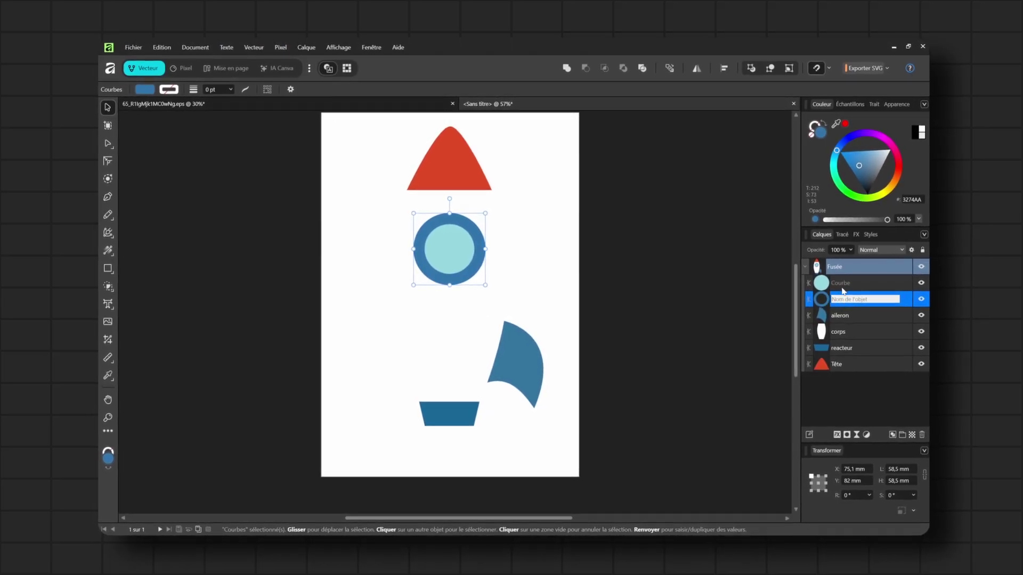
pyautogui.click(846, 284)
pyautogui.keyDown('shift'); pyautogui.click(849, 304); pyautogui.keyUp('shift')
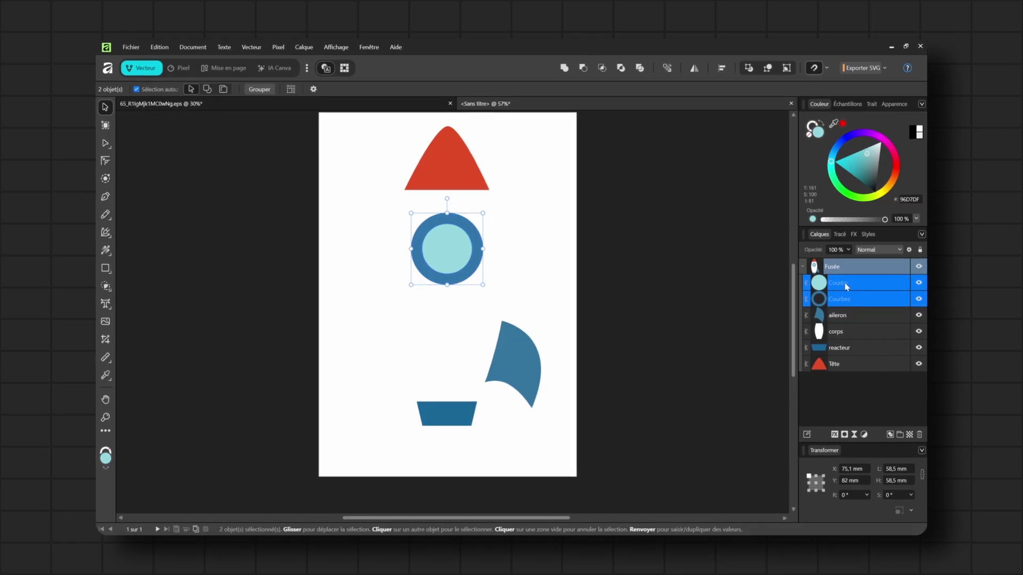
pyautogui.hotkey('ctrl', 'g')
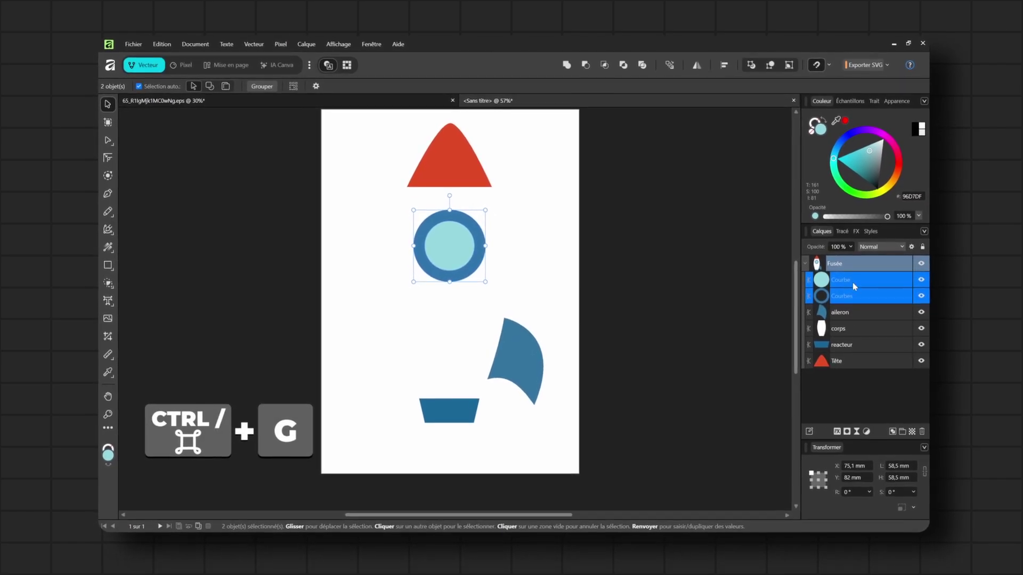
pyautogui.rightClick(854, 304)
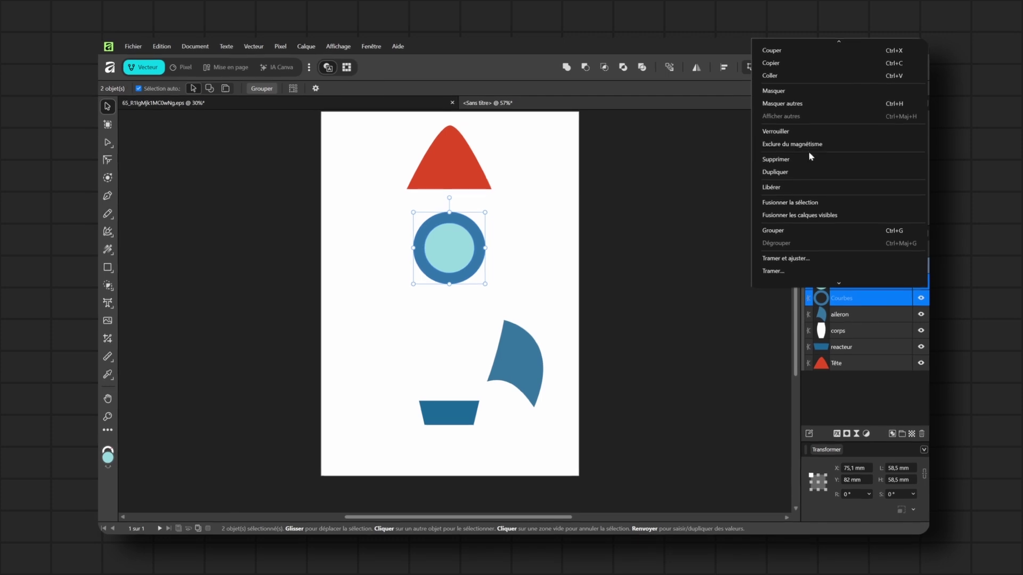
pyautogui.click(771, 229)
pyautogui.doubleClick(839, 285)
pyautogui.write('Hublot')
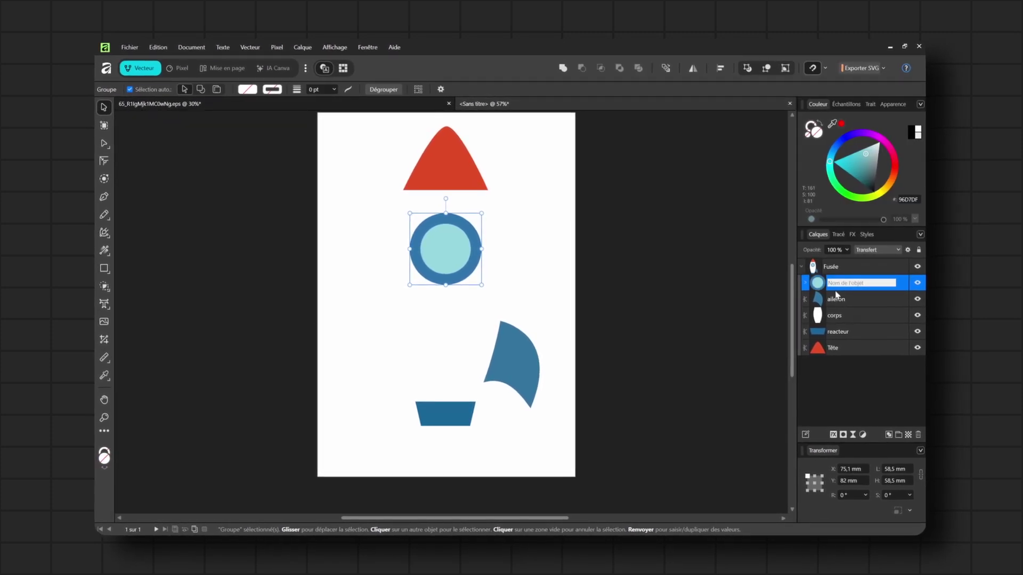
pyautogui.press('Return')
# - Select the Fusée group and set the SVG export area to Document entier
pyautogui.click(849, 266)
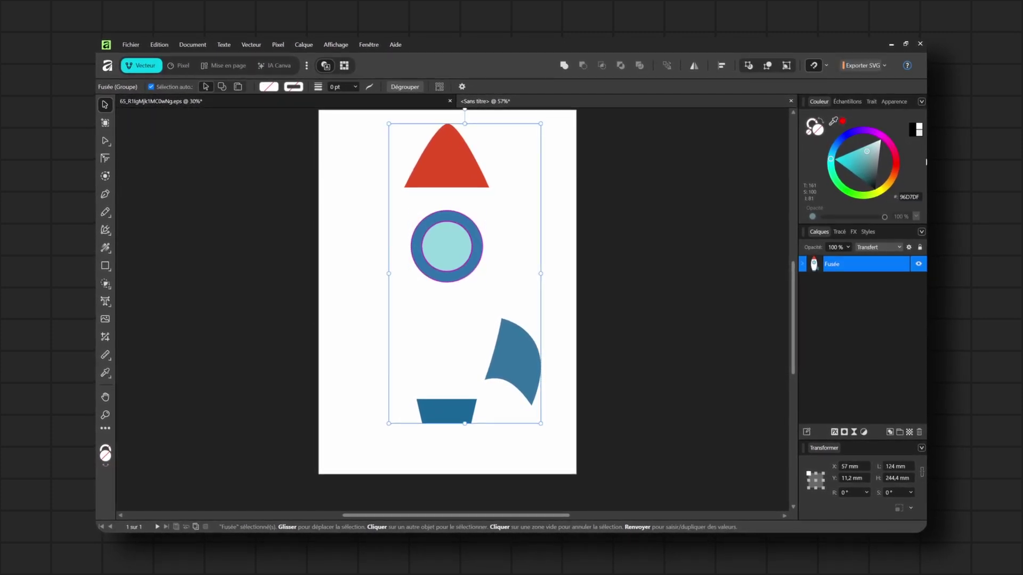
pyautogui.click(882, 68)
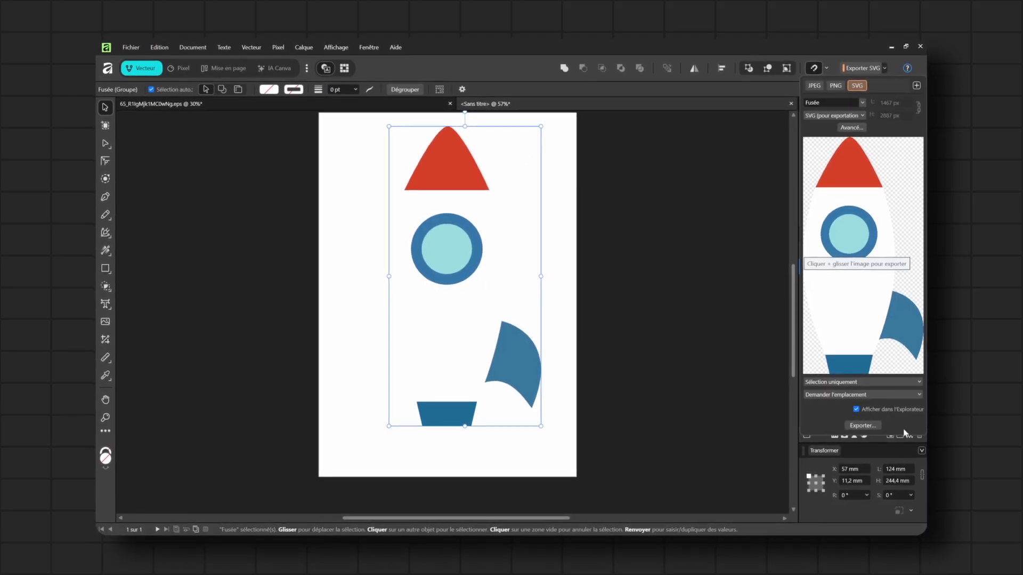
pyautogui.click(843, 383)
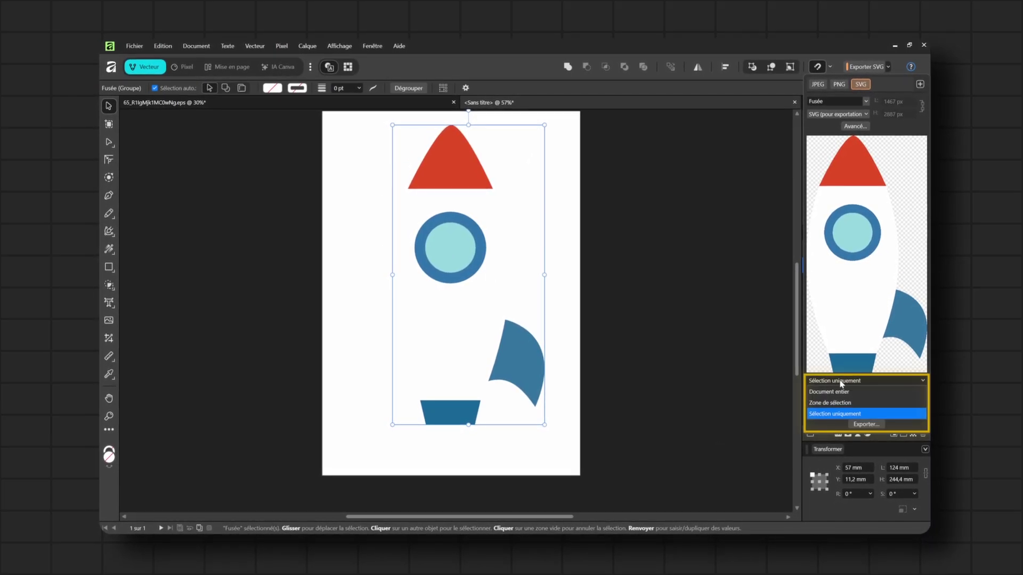
pyautogui.click(837, 391)
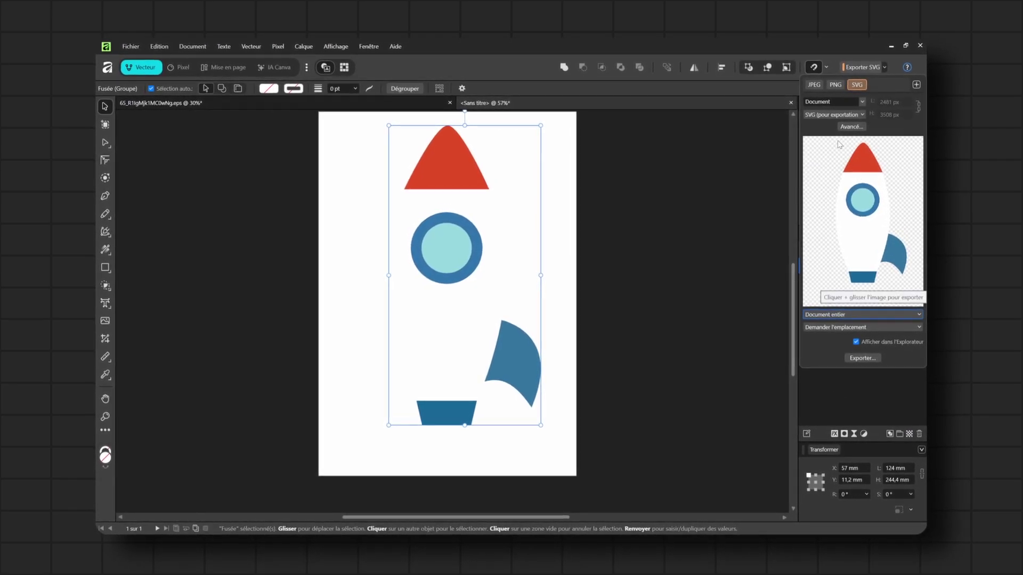
# - Export the SVG into a new folder named Calques inside Téléchargements > Rocket, saving the file as Fusée.svg
pyautogui.click(862, 358)
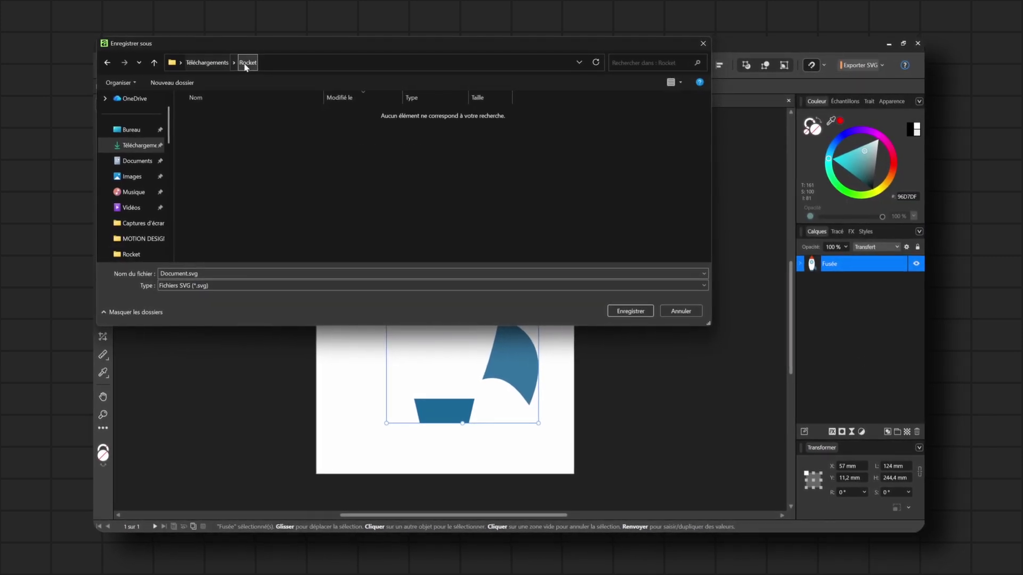
pyautogui.rightClick(262, 163)
pyautogui.moveTo(344, 298)
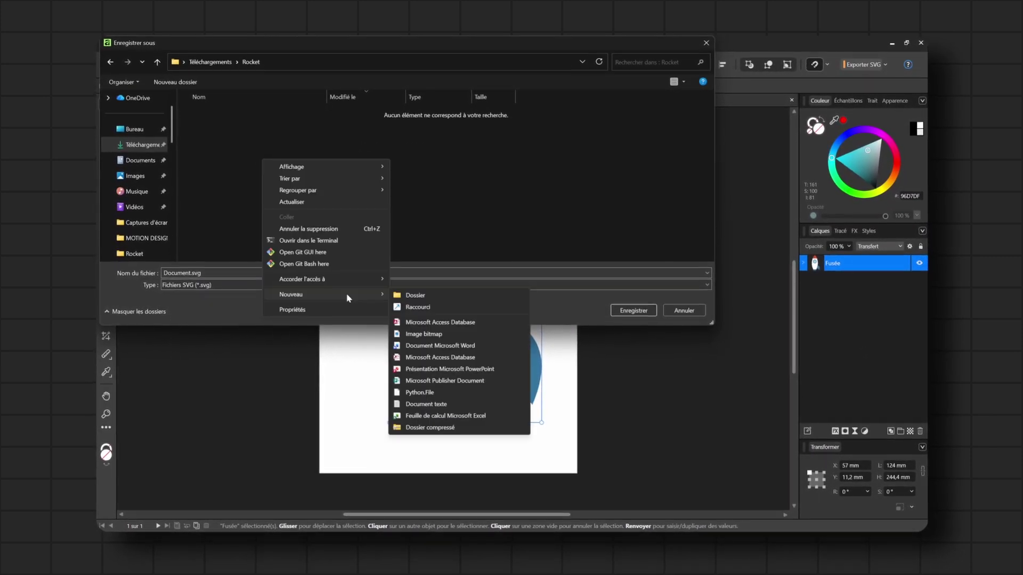
pyautogui.click(412, 297)
pyautogui.write('C')
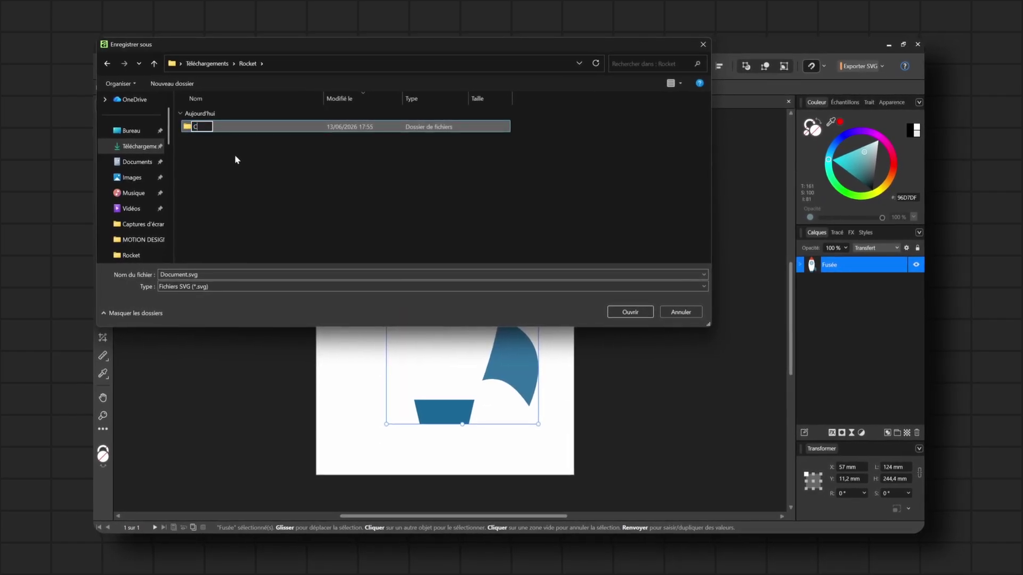
pyautogui.write('alques')
pyautogui.press('Return')
pyautogui.doubleClick(205, 127)
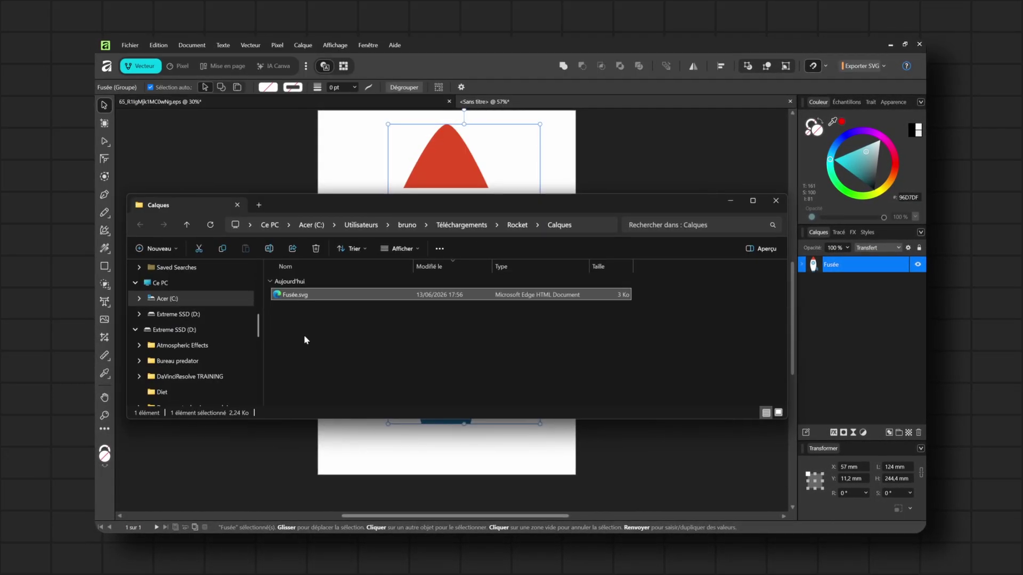
# - From the EPS document, export only the Feu group as Feu.svg and only the Trainée group as Trainée.svg into the Calques folder
pyautogui.click(519, 226)
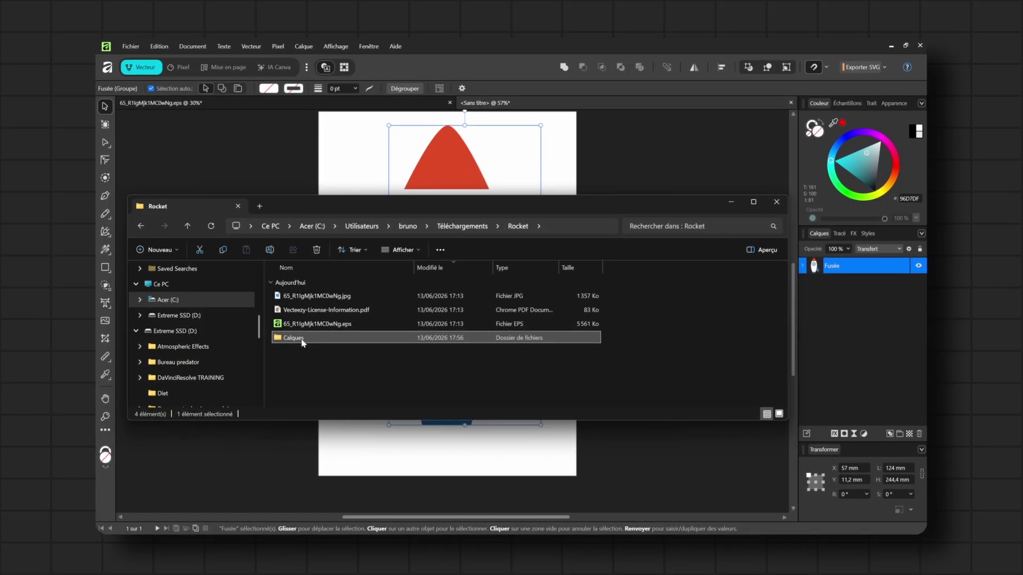
pyautogui.doubleClick(292, 338)
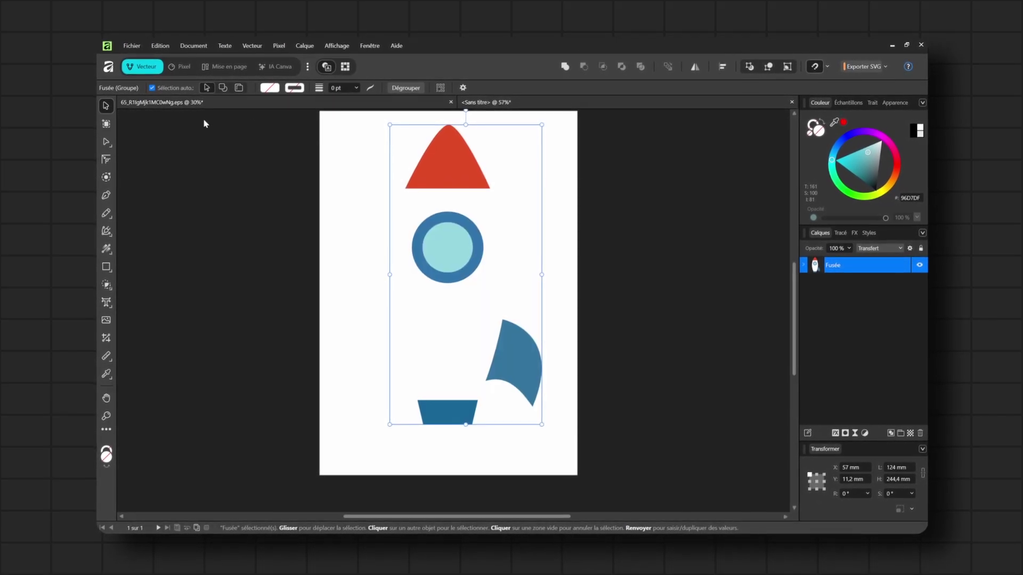
pyautogui.click(212, 105)
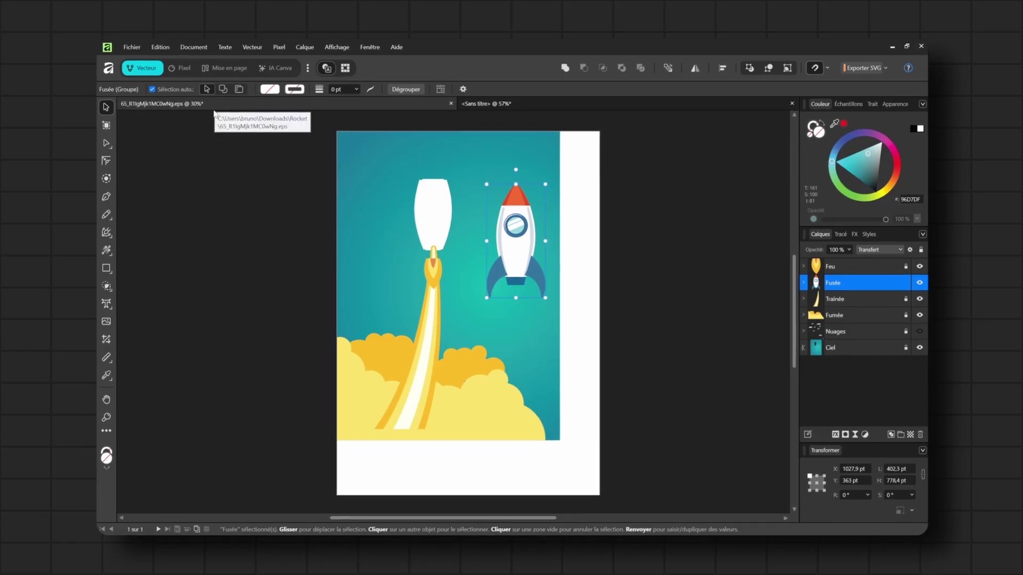
pyautogui.click(849, 269)
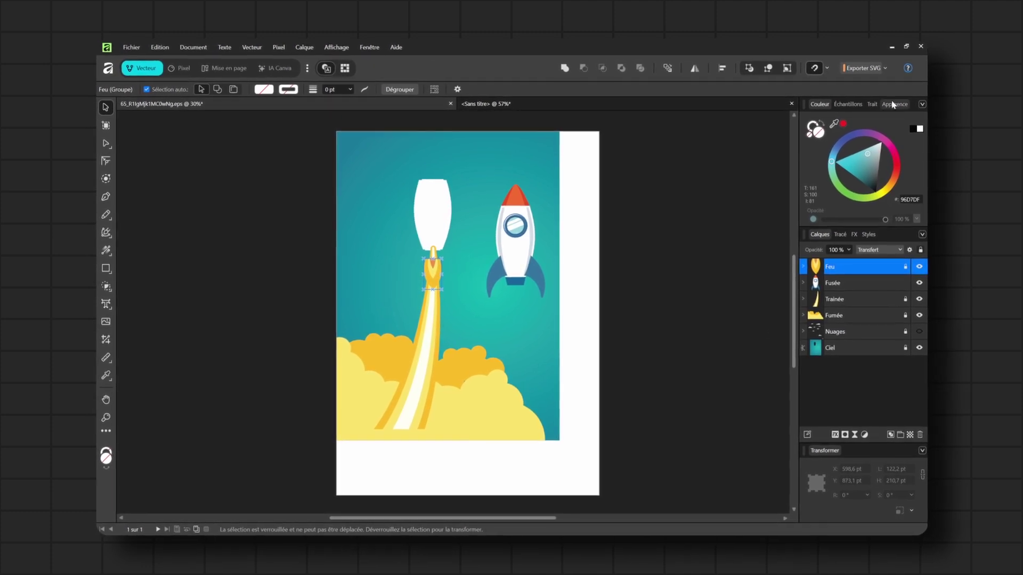
pyautogui.click(885, 69)
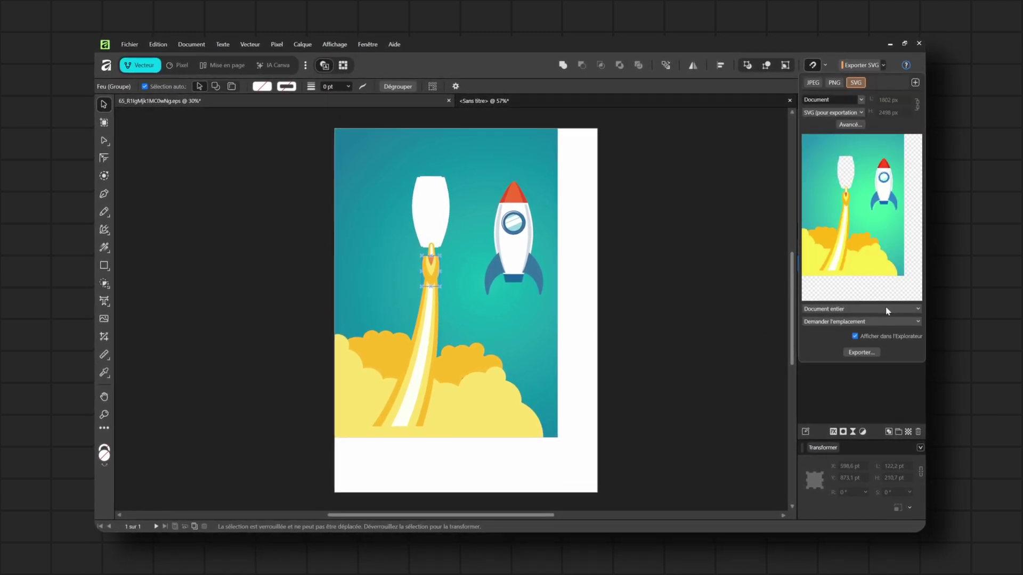
pyautogui.click(837, 310)
pyautogui.click(813, 341)
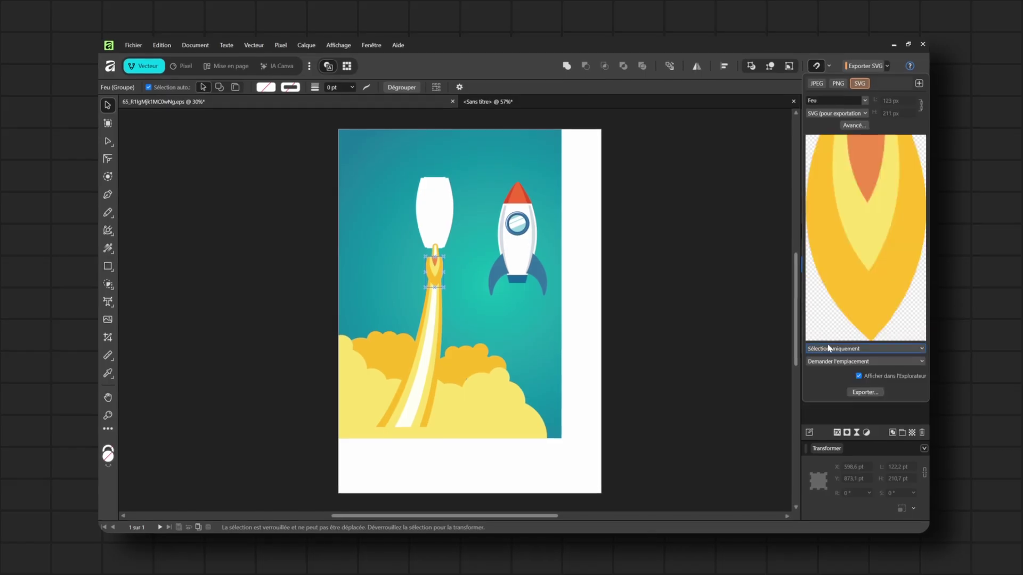
pyautogui.click(862, 393)
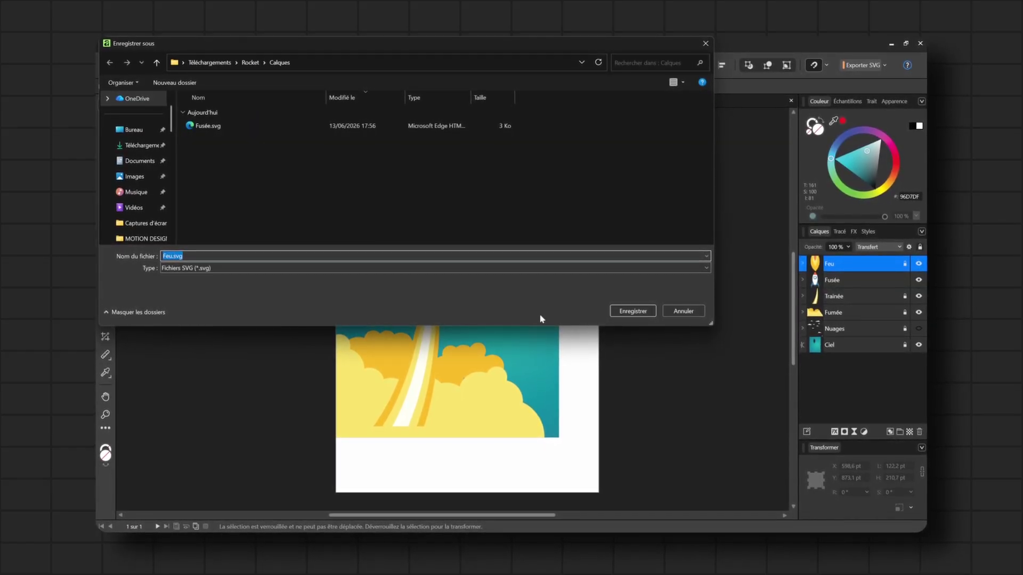
pyautogui.click(633, 311)
pyautogui.click(834, 296)
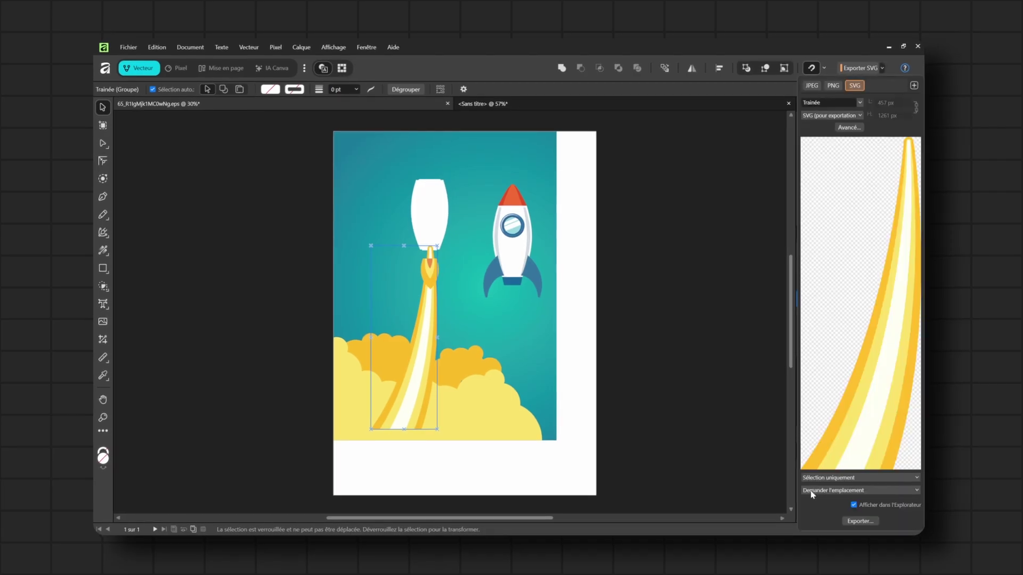
pyautogui.click(858, 521)
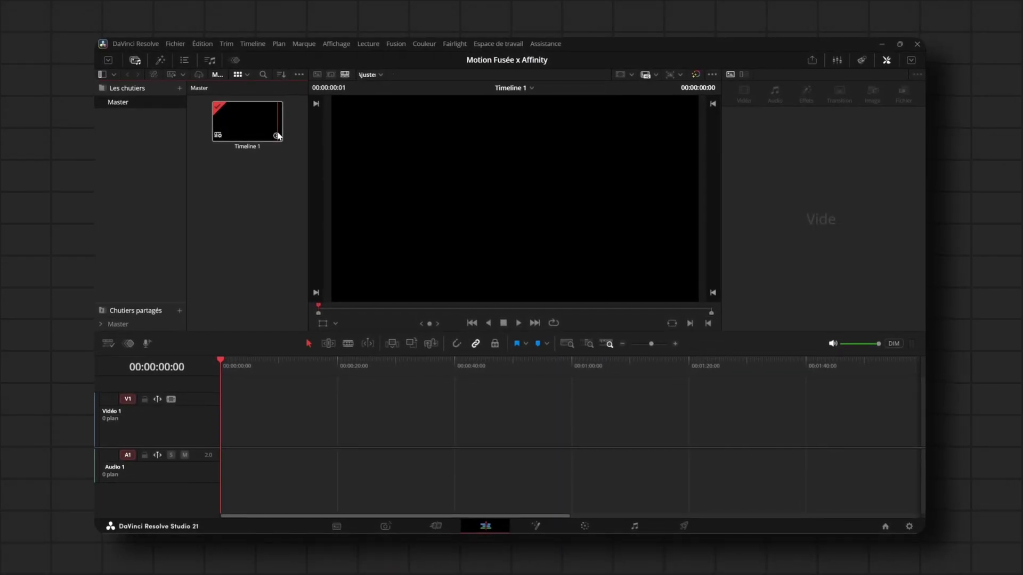
# - In DaVinci Resolve, place a Composition Fusion effect at the start of Timeline 1, open it on the Fusion page and save the project
pyautogui.click(281, 139)
pyautogui.moveTo(280, 139)
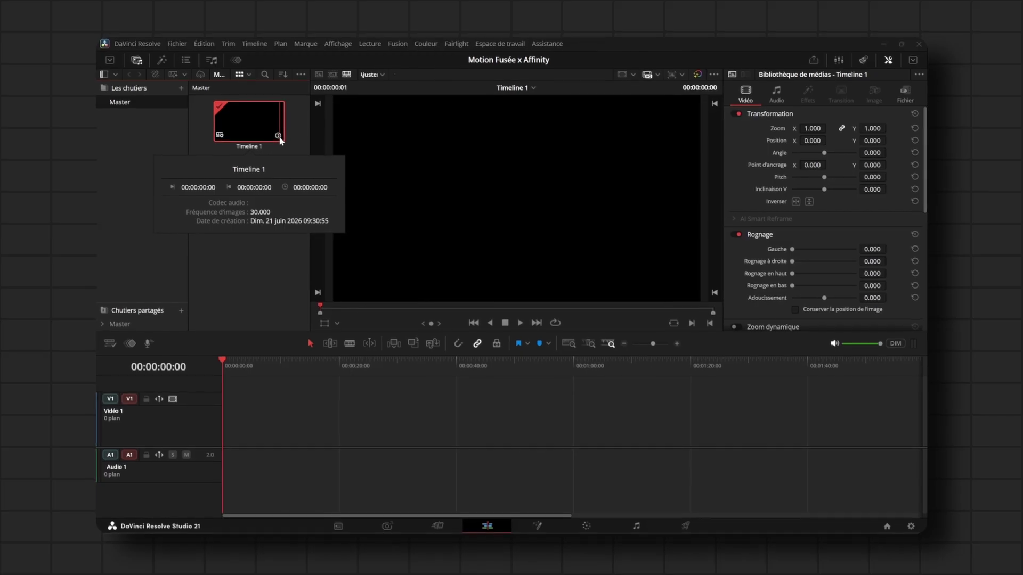
pyautogui.click(162, 59)
pyautogui.moveTo(237, 155); pyautogui.dragTo(455, 426)
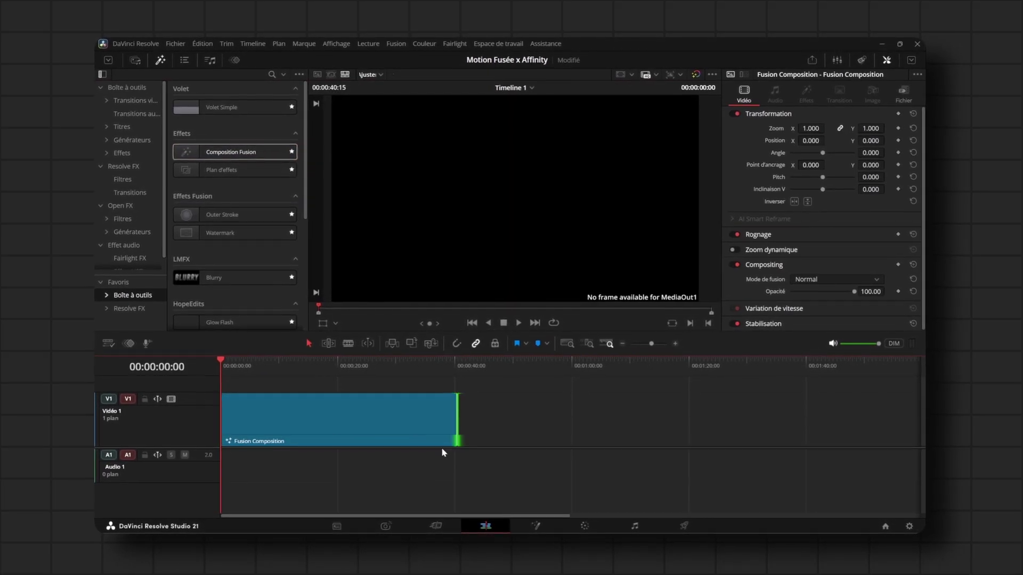
pyautogui.click(339, 411)
pyautogui.click(537, 526)
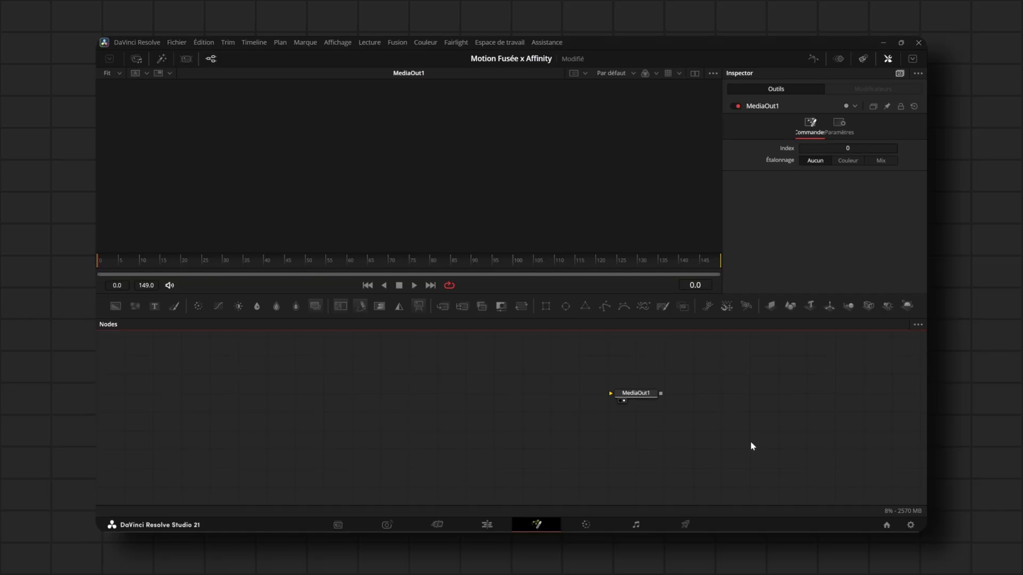
pyautogui.hotkey('ctrl', 's')
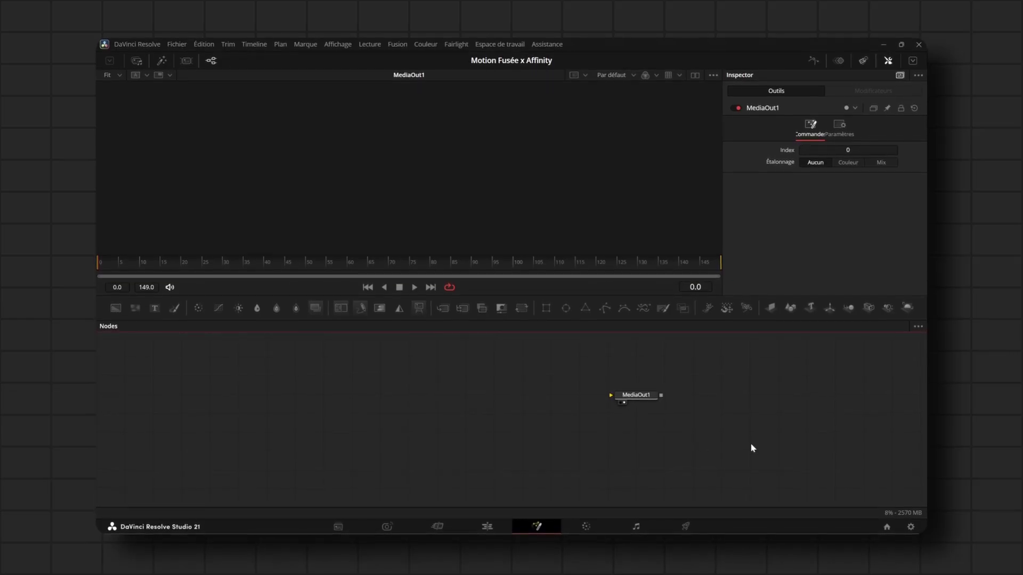
# - Import Non traité.svg from Calques into the composition at about 2701 × 3744 and connect its node to MediaOut1
pyautogui.click(395, 44)
pyautogui.moveTo(409, 96)
pyautogui.click(542, 132)
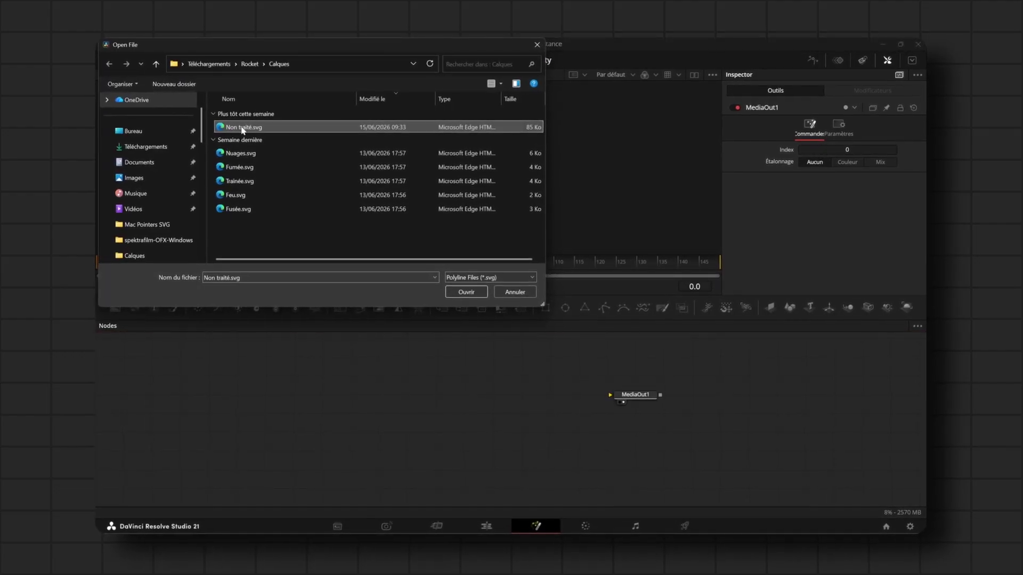
pyautogui.doubleClick(247, 128)
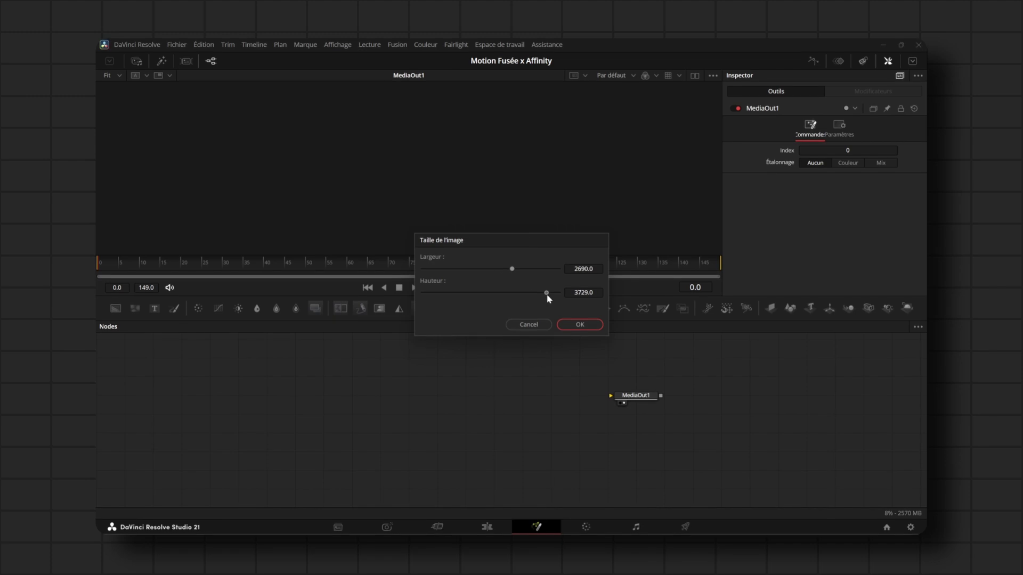
pyautogui.moveTo(551, 301); pyautogui.dragTo(523, 293)
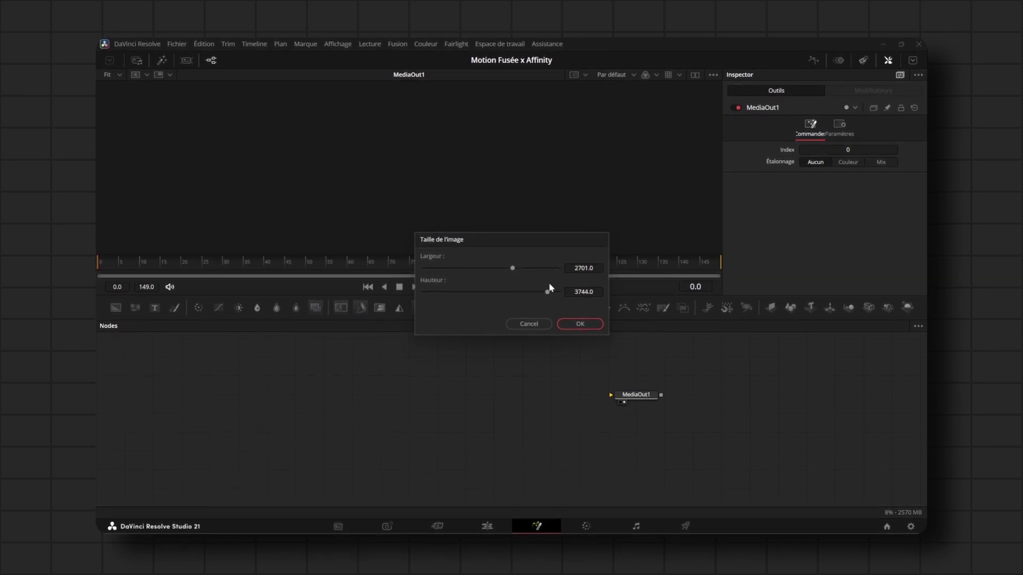
pyautogui.click(580, 326)
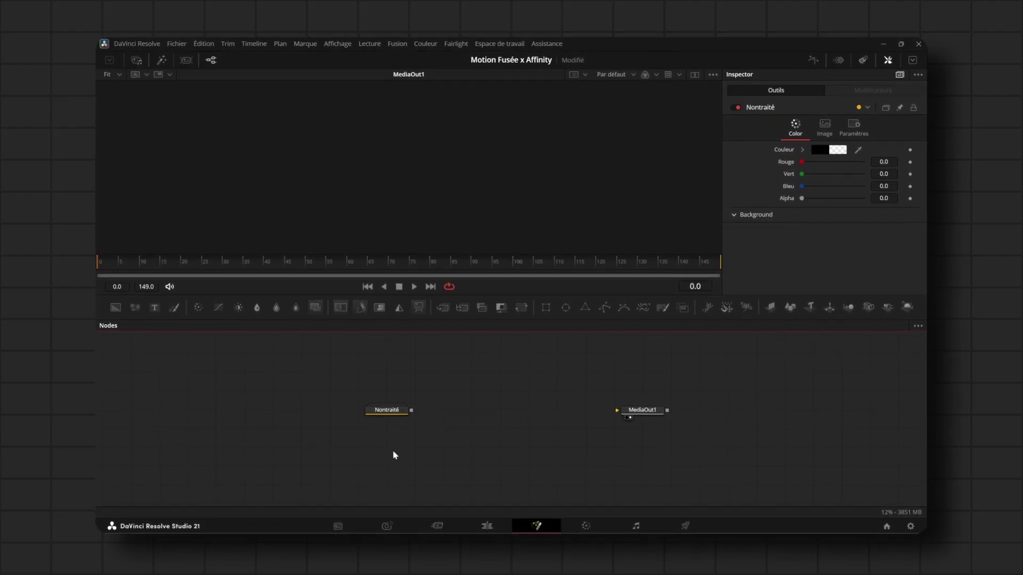
pyautogui.moveTo(618, 413); pyautogui.dragTo(621, 412)
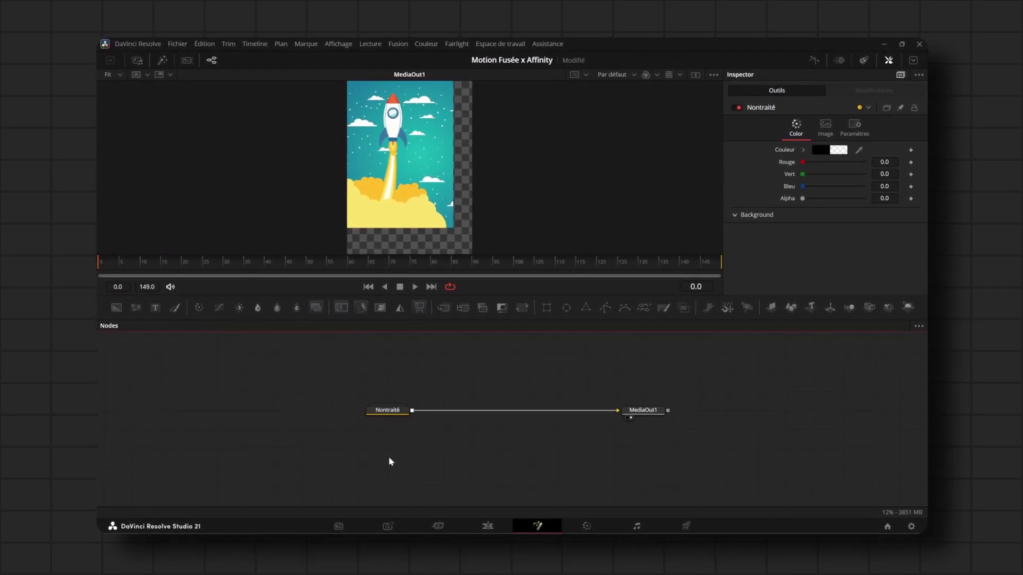
# - Paste a copy of the Nontraité node below the original and remove the copy
pyautogui.hotkey('ctrl', 'v')
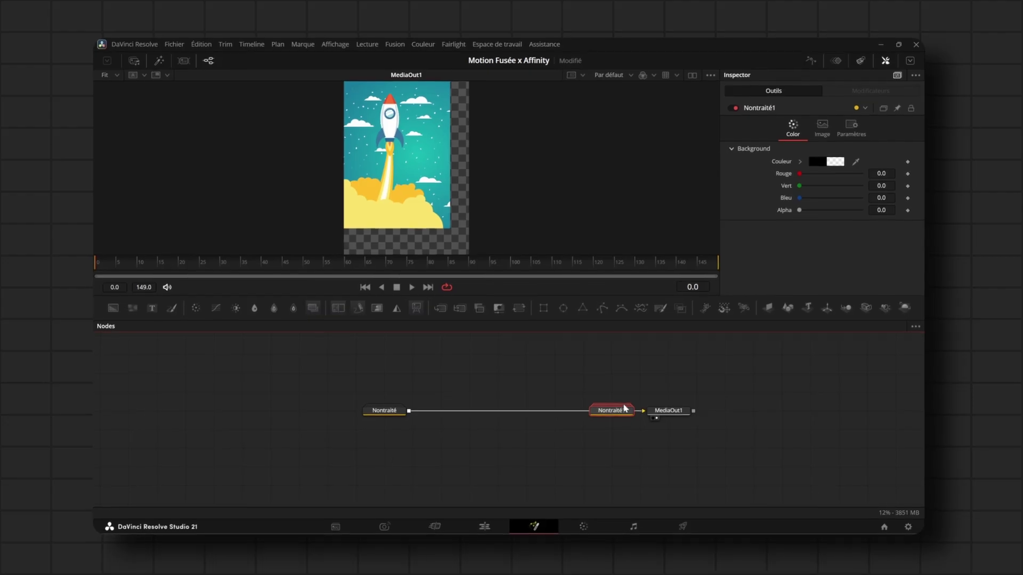
pyautogui.moveTo(625, 409); pyautogui.dragTo(397, 446)
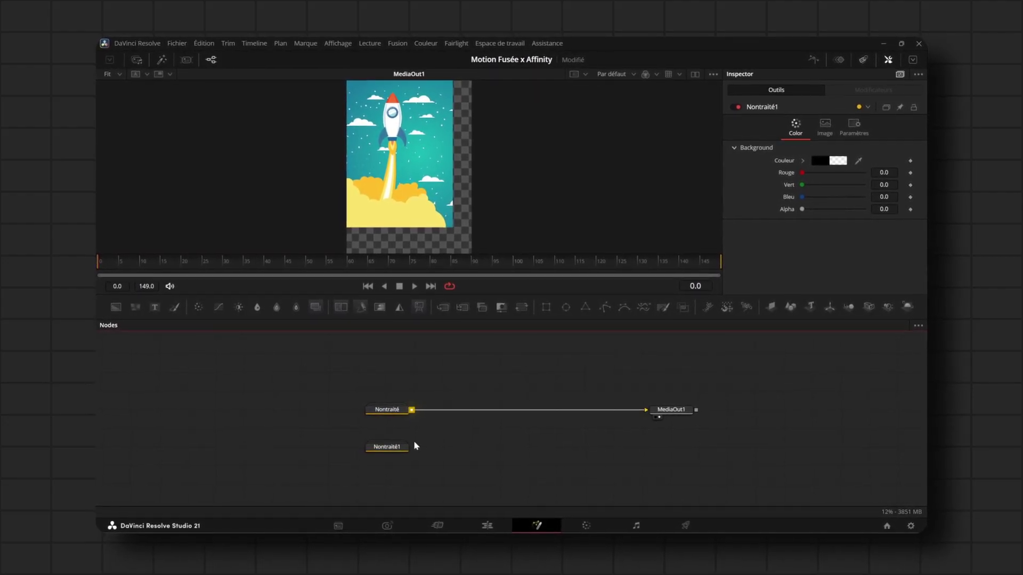
pyautogui.moveTo(408, 409); pyautogui.dragTo(452, 449)
pyautogui.moveTo(524, 405); pyautogui.dragTo(505, 438)
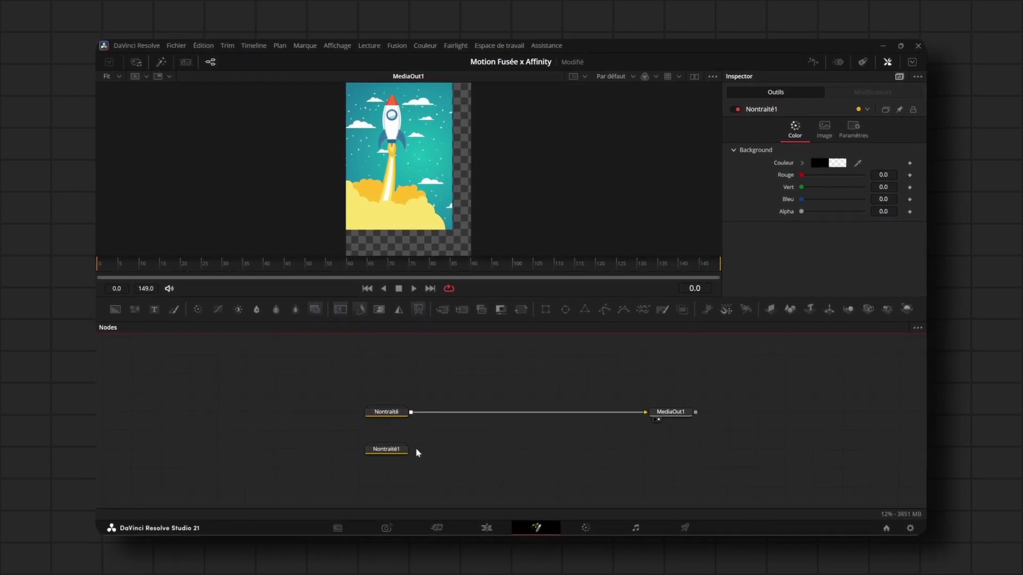
pyautogui.click(387, 452)
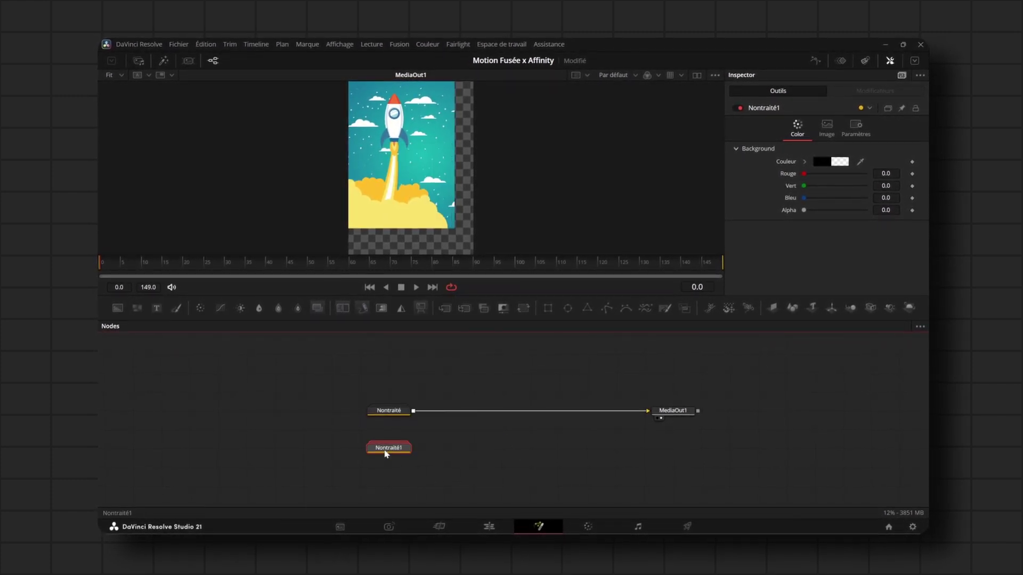
pyautogui.rightClick(387, 451)
pyautogui.click(351, 457)
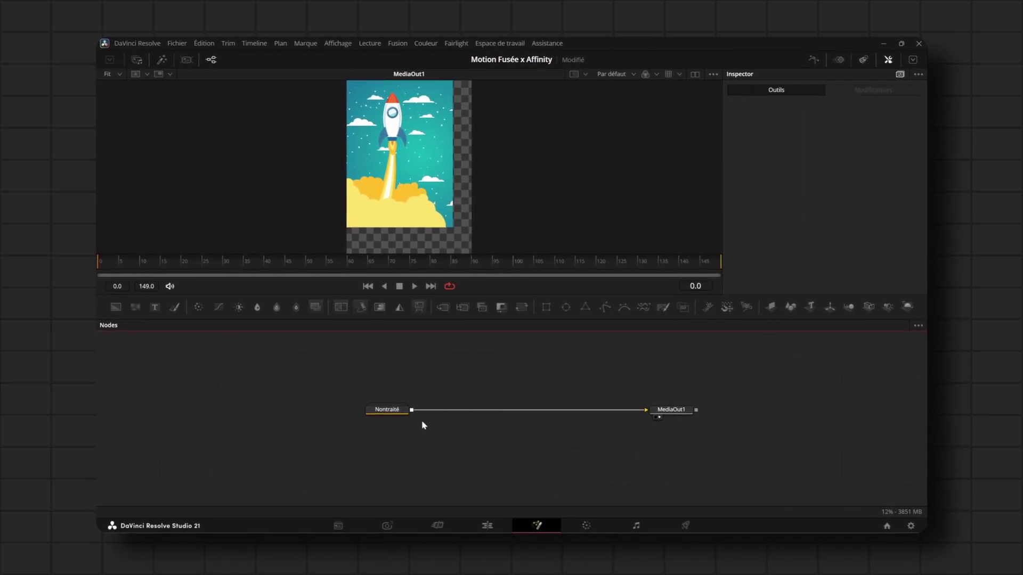
# - Ungroup the Nontraité node into its individual path, background and merge nodes
pyautogui.rightClick(395, 412)
pyautogui.click(433, 228)
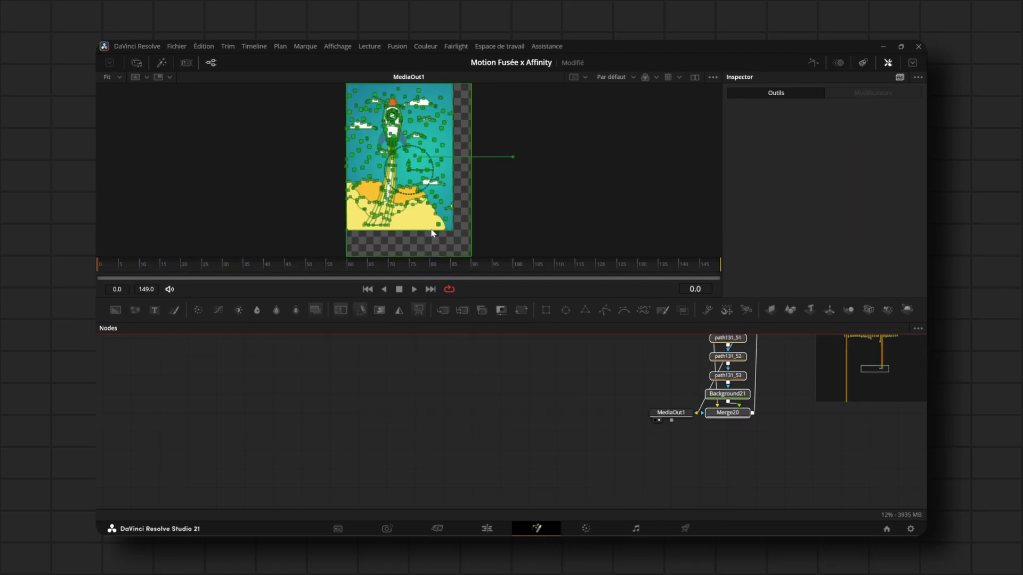
pyautogui.scroll(-7, 649, 409)
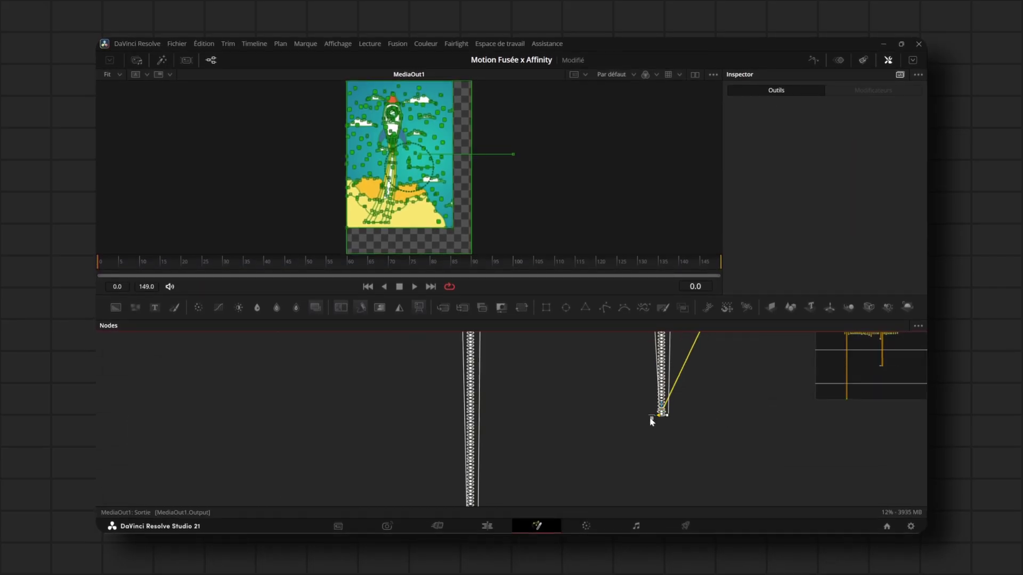
pyautogui.moveTo(591, 443); pyautogui.dragTo(557, 528)
pyautogui.moveTo(555, 361); pyautogui.dragTo(493, 382)
pyautogui.scroll(7, 412, 392)
pyautogui.click(515, 421)
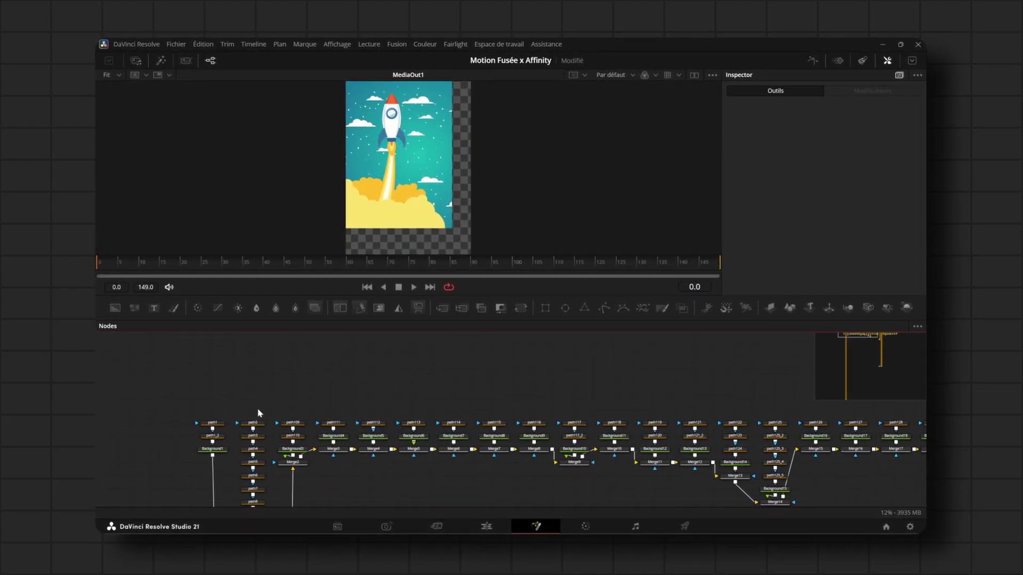
# - Go through the path nodes from path1 to path116 one by one to examine which shape each one outlines
pyautogui.scroll(4, 270, 413)
pyautogui.moveTo(278, 418); pyautogui.dragTo(334, 375)
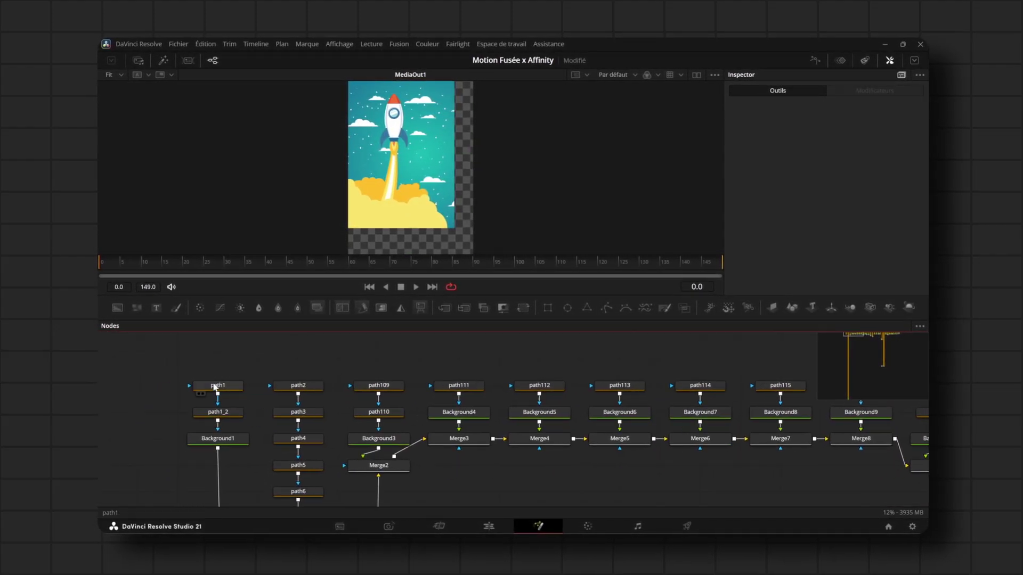
pyautogui.click(229, 413)
pyautogui.click(295, 387)
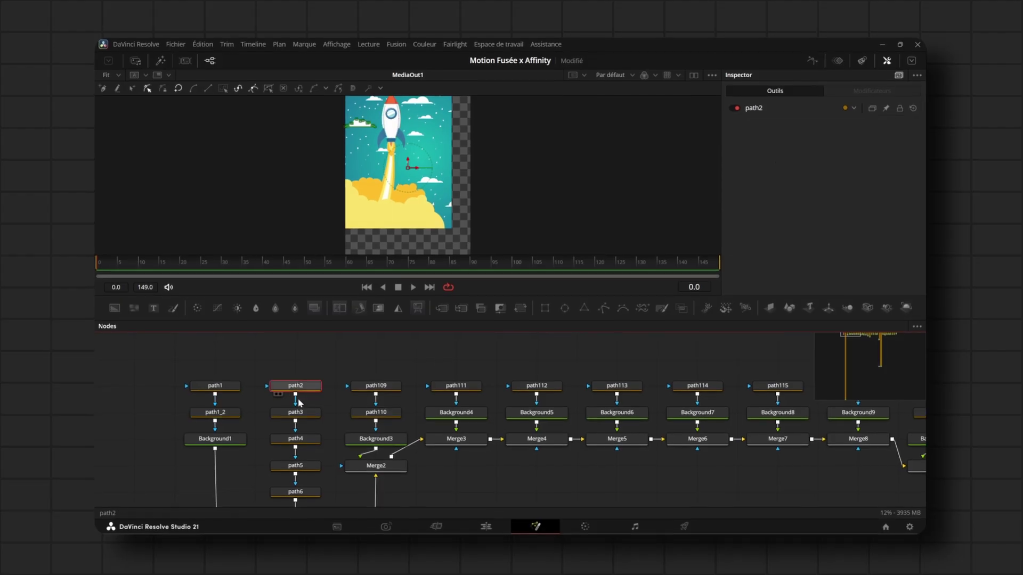
pyautogui.click(295, 414)
pyautogui.click(297, 439)
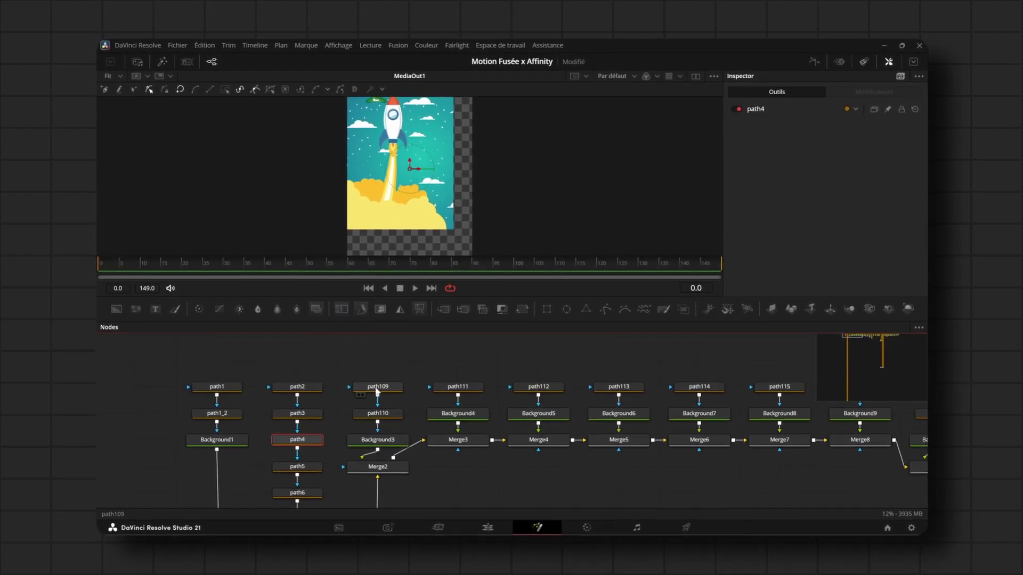
pyautogui.click(377, 386)
pyautogui.click(378, 412)
pyautogui.click(461, 386)
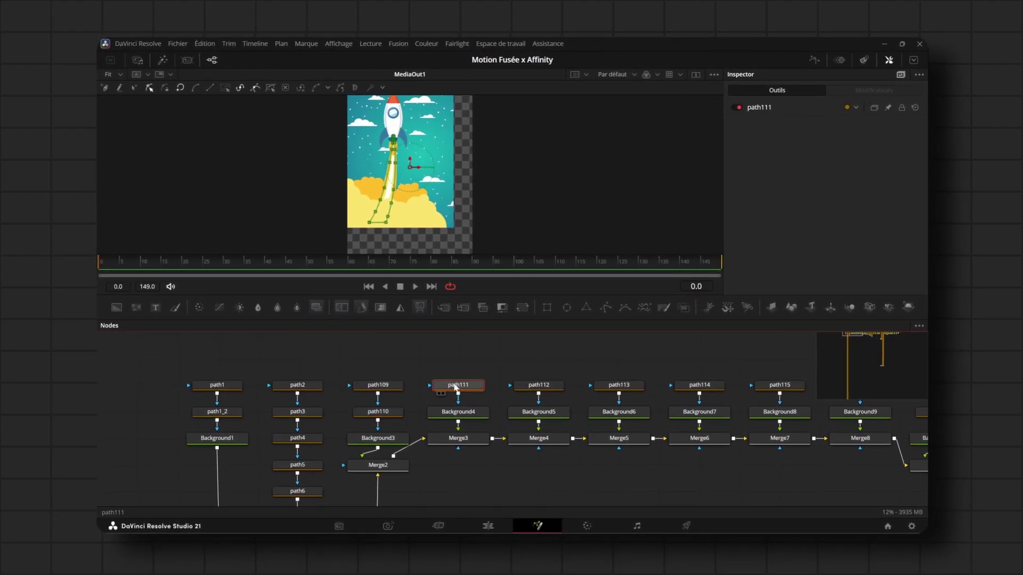
pyautogui.click(540, 386)
pyautogui.click(615, 387)
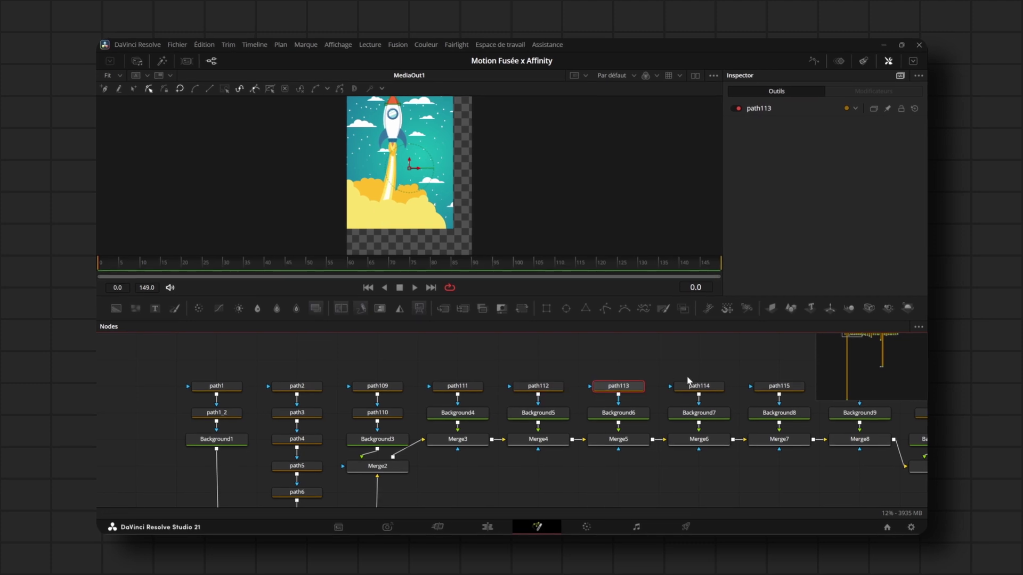
pyautogui.click(701, 386)
pyautogui.click(521, 407)
pyautogui.click(590, 407)
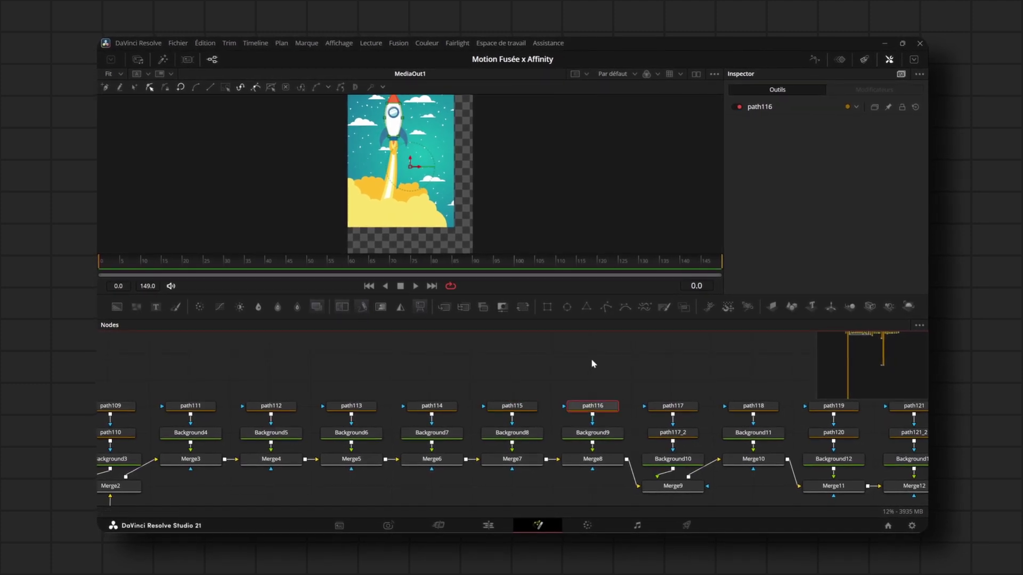
# - View path115's mask on its own, expand the colour settings of Background8 and show that node in the viewer
pyautogui.click(496, 415)
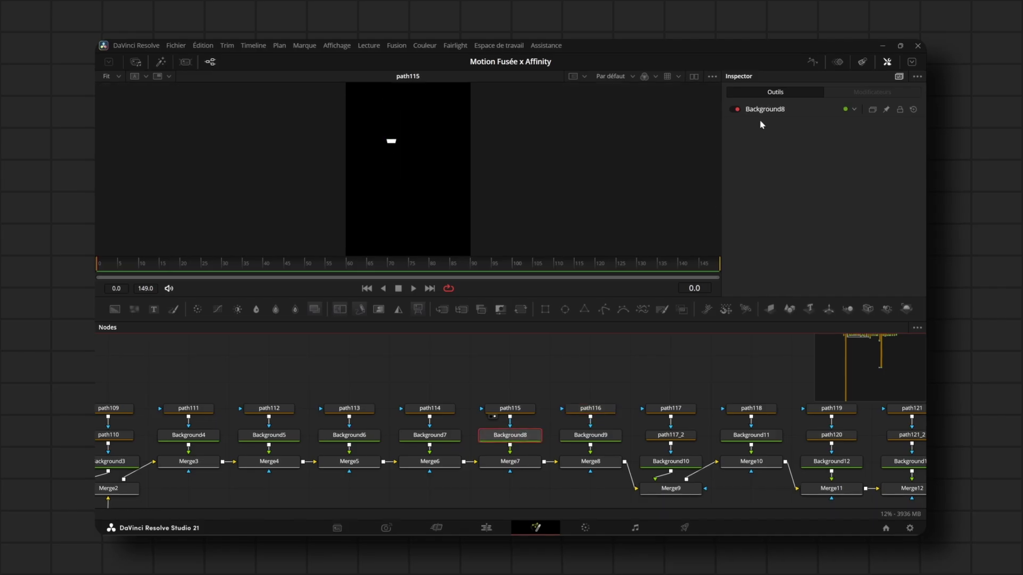
pyautogui.click(762, 110)
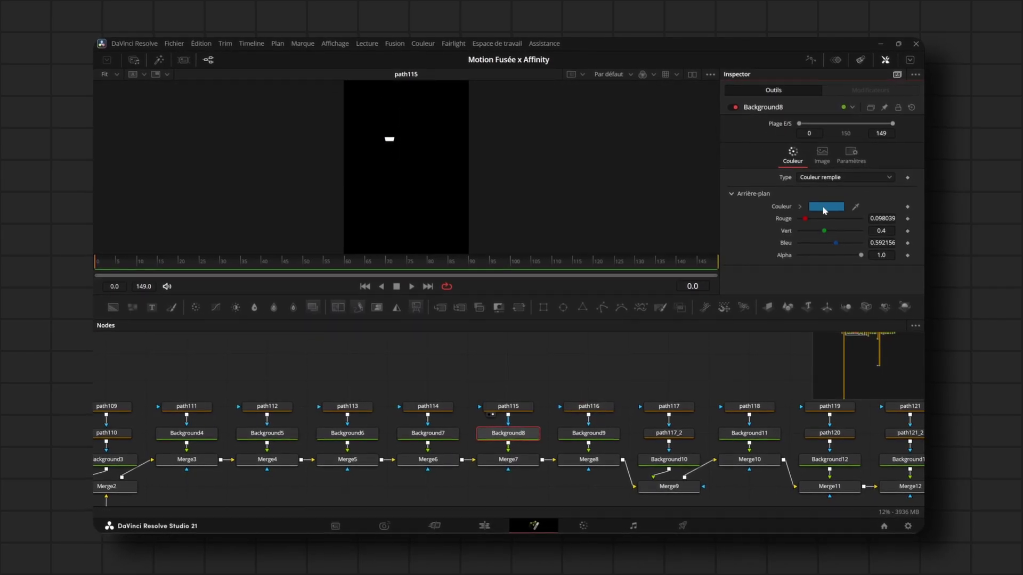
pyautogui.press('1')
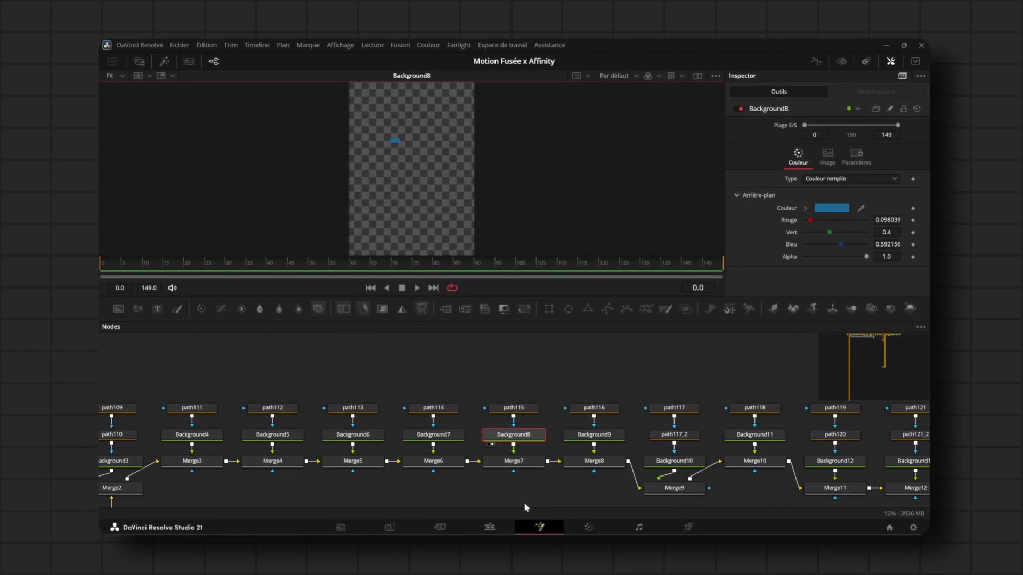
# - Remove all the ungrouped nodes of the unprocessed SVG, leaving only the MediaOut1 node in the composition
pyautogui.scroll(-5, 666, 484)
pyautogui.scroll(8, 479, 394)
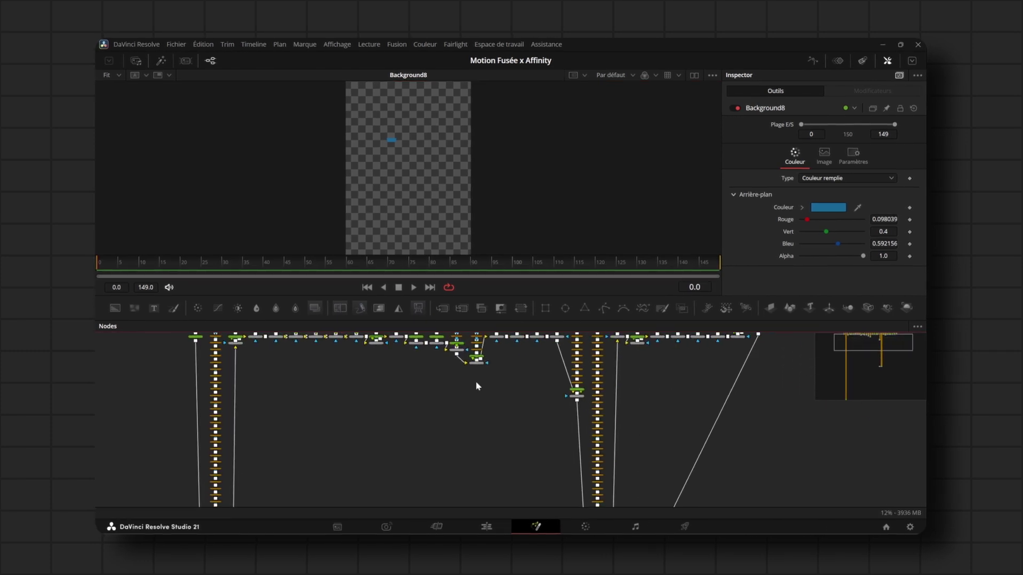
pyautogui.scroll(3, 498, 444)
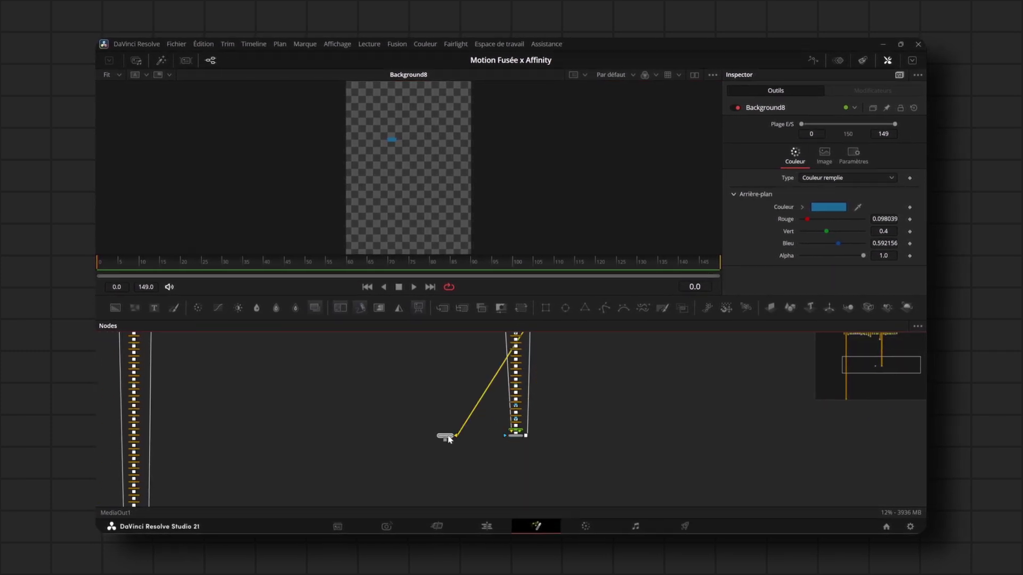
pyautogui.hotkey('ctrl', 'a')
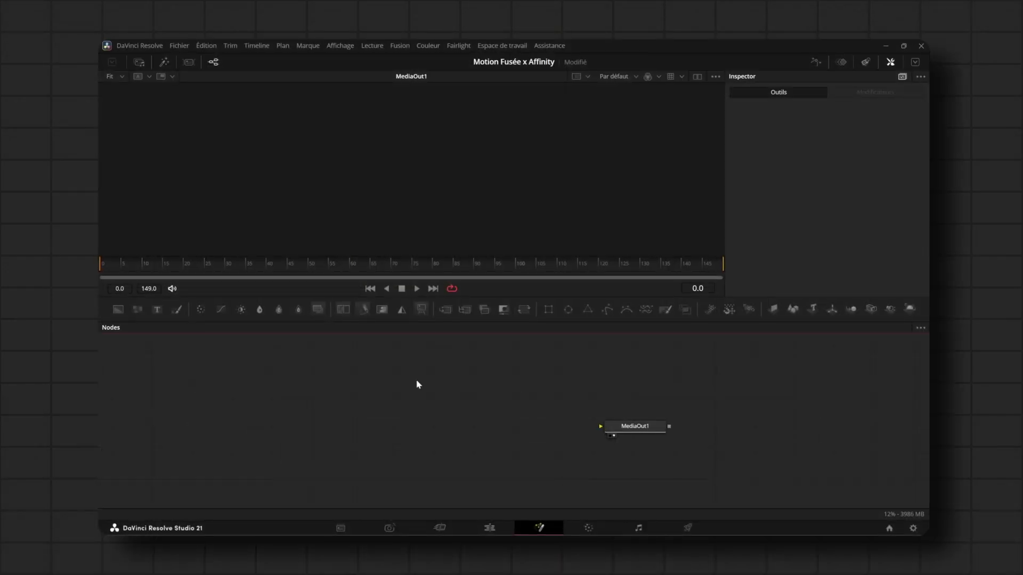
# - Import the Fusée SVG into the composition with an image size of 2481 by 3508
pyautogui.click(398, 46)
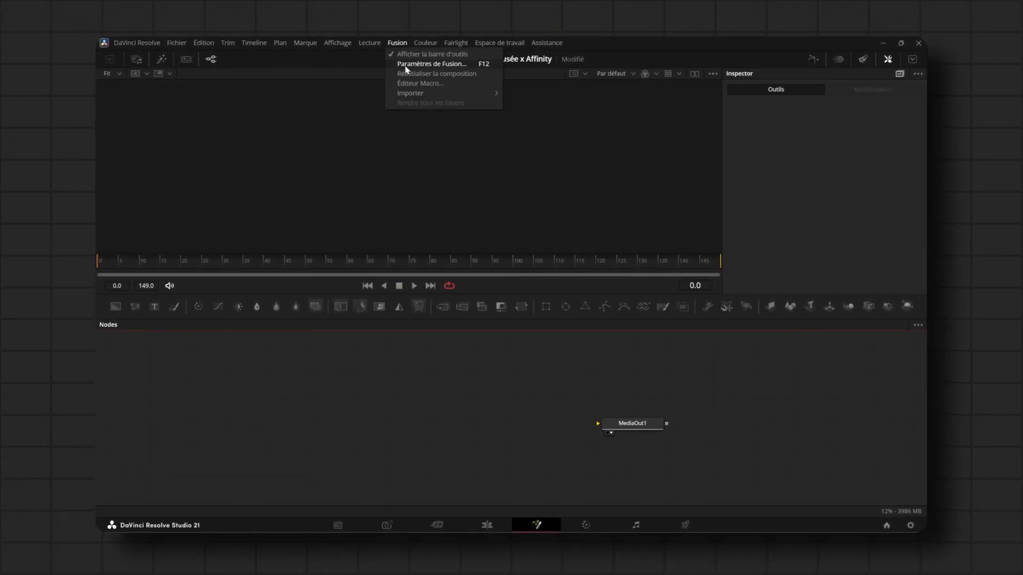
pyautogui.moveTo(421, 93)
pyautogui.click(529, 136)
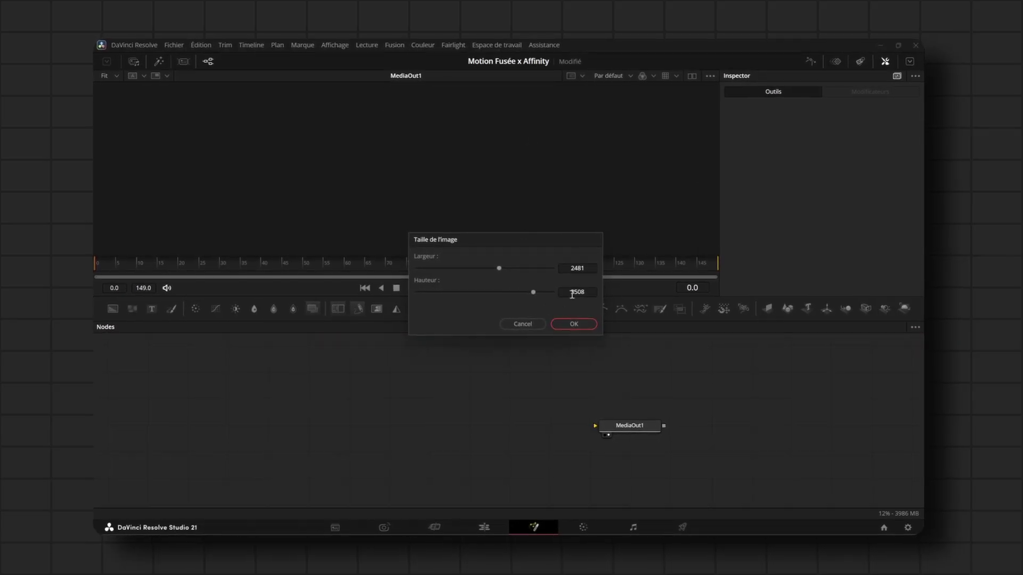
pyautogui.click(574, 323)
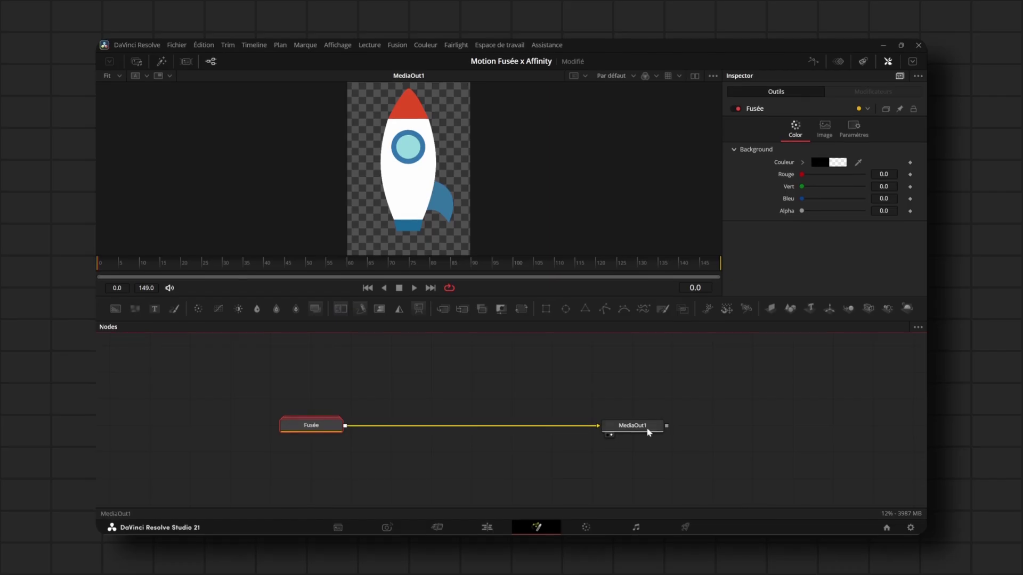
# - Move MediaOut1 farther from the Fusée node and ungroup Fusée into its individual nodes
pyautogui.moveTo(634, 425); pyautogui.dragTo(835, 426)
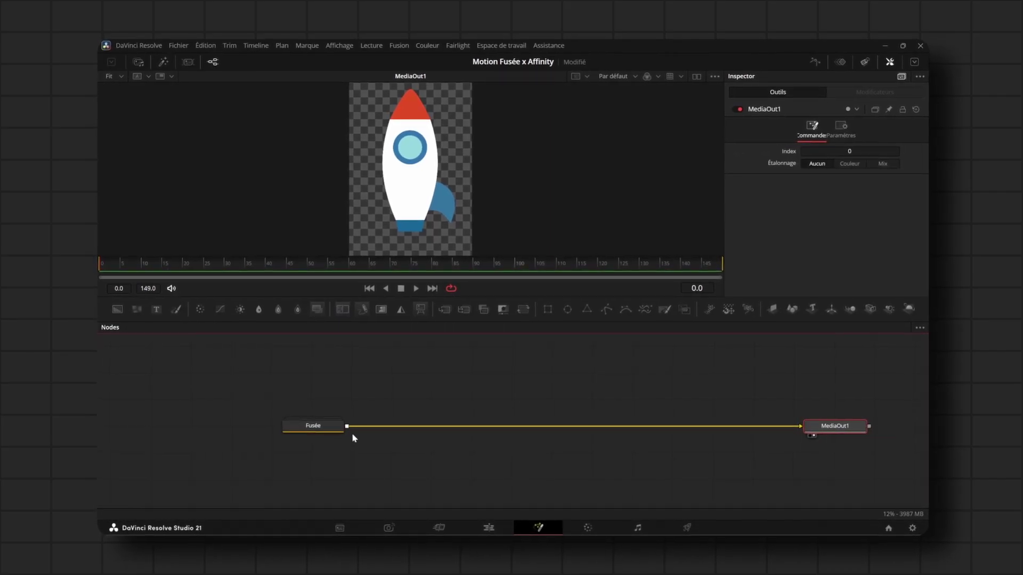
pyautogui.rightClick(321, 424)
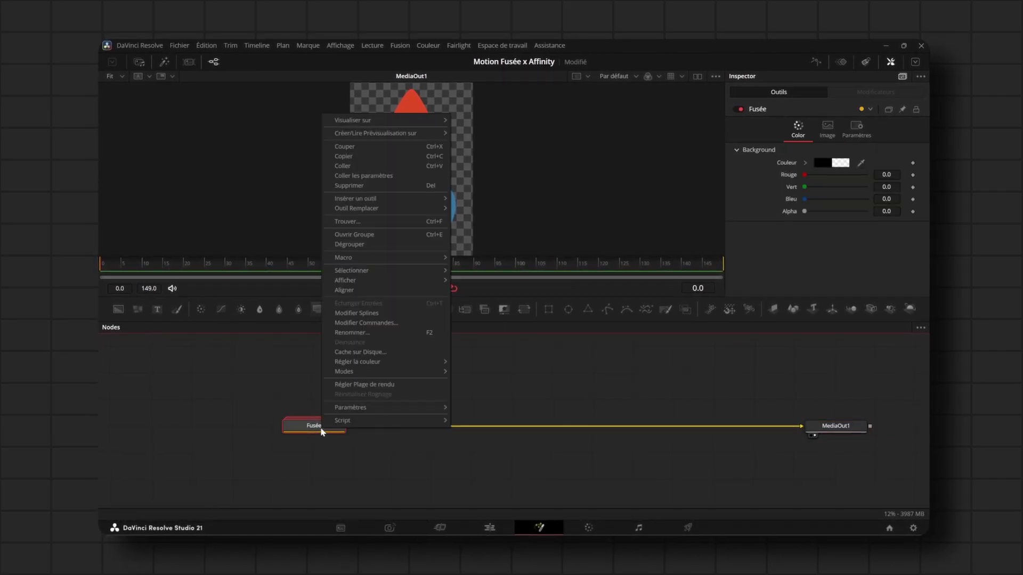
pyautogui.click(362, 241)
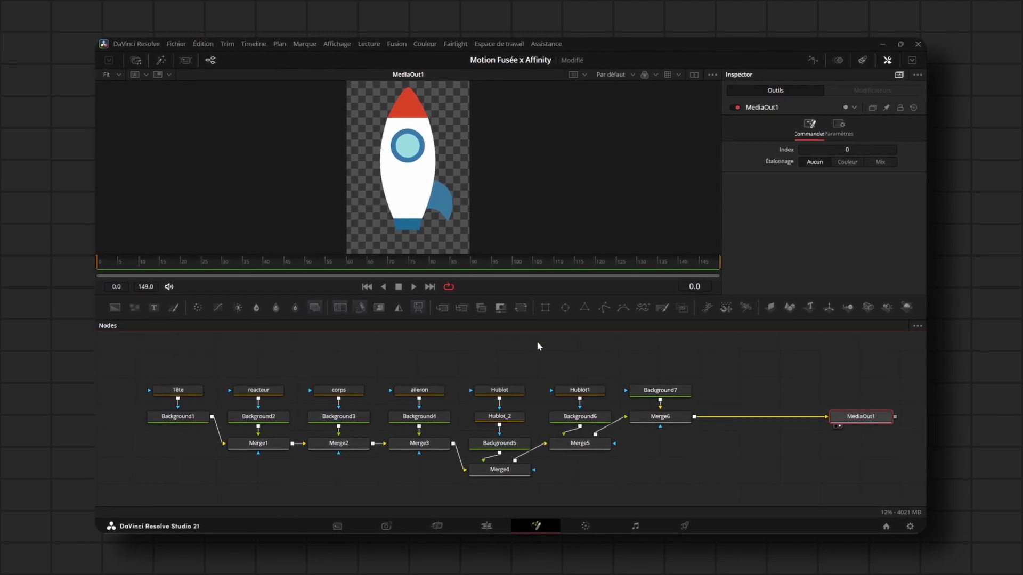
# - Space out the Tête, reacteur and corps node columns, keeping each shape with its background and merge nodes
pyautogui.scroll(-3, 452, 402)
pyautogui.click(410, 465)
pyautogui.moveTo(410, 465); pyautogui.dragTo(527, 470)
pyautogui.moveTo(371, 408); pyautogui.dragTo(378, 413)
pyautogui.moveTo(378, 413); pyautogui.dragTo(238, 433)
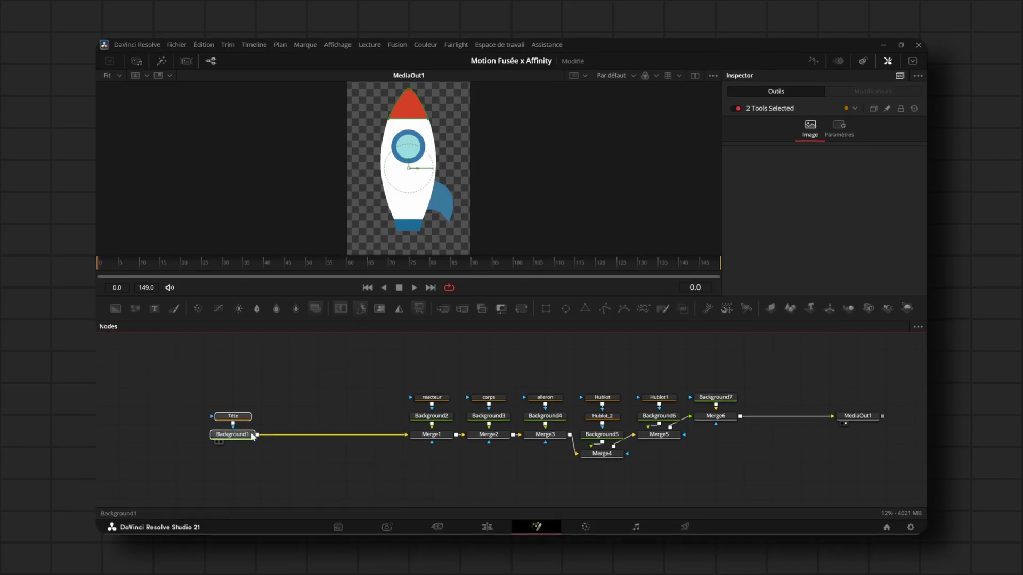
pyautogui.moveTo(453, 373); pyautogui.dragTo(326, 435)
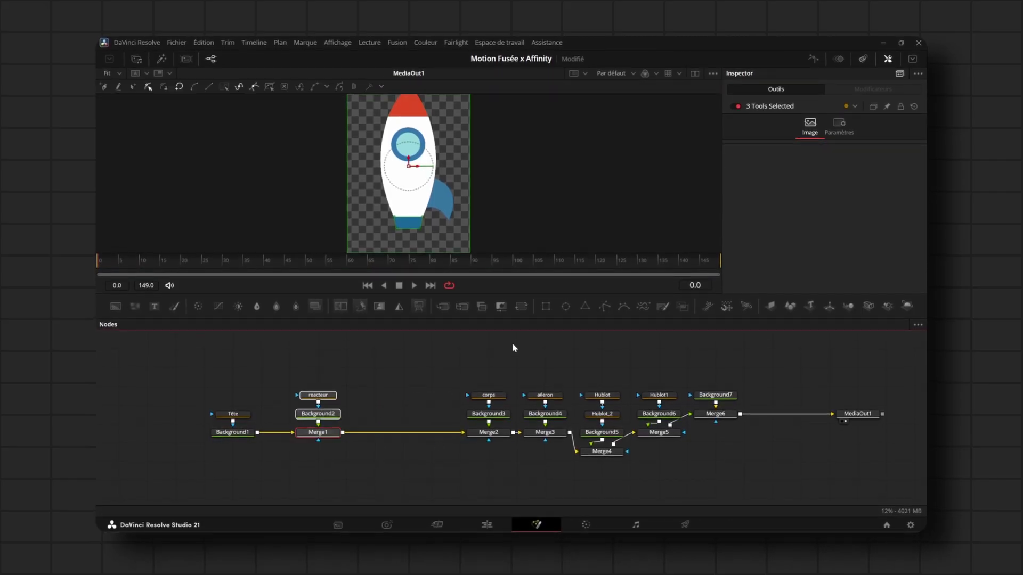
pyautogui.moveTo(513, 343); pyautogui.dragTo(405, 438)
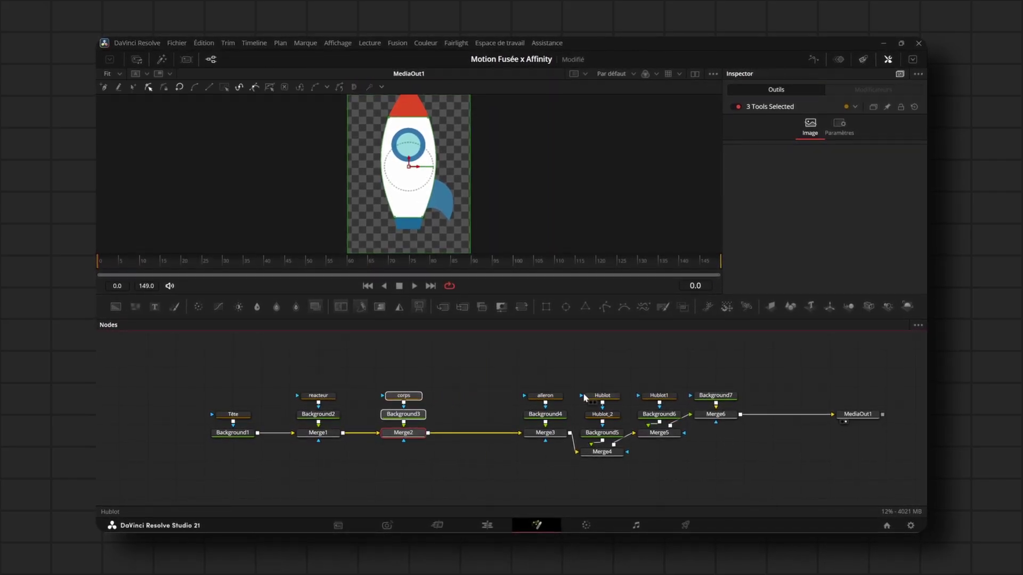
# - Spread the aileron, Hublot, Hublot1 and Background7 node columns apart along the merge line up to MediaOut1
pyautogui.moveTo(688, 380); pyautogui.dragTo(412, 445)
pyautogui.moveTo(392, 422); pyautogui.dragTo(466, 442)
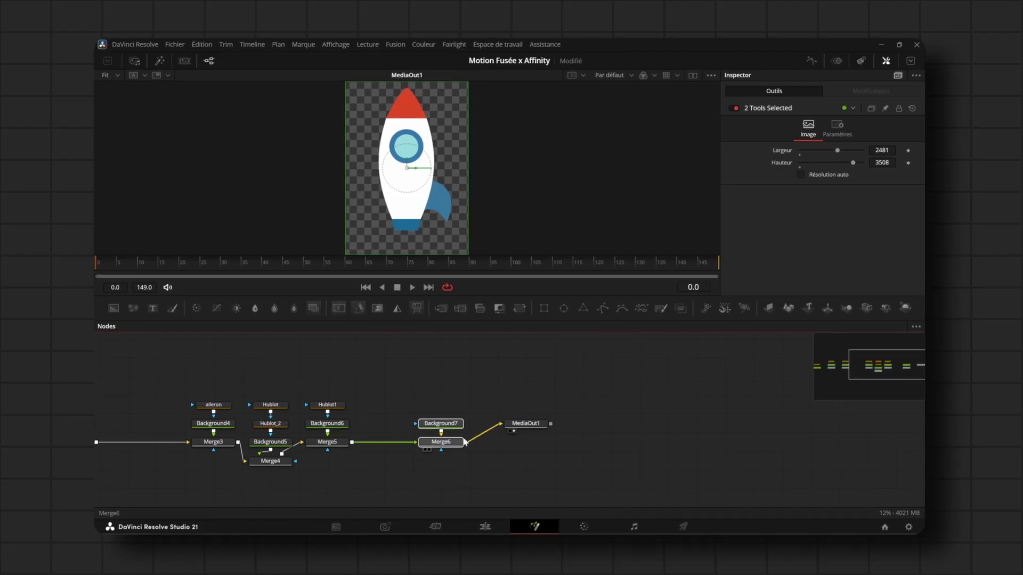
pyautogui.moveTo(524, 429); pyautogui.dragTo(609, 446)
pyautogui.moveTo(470, 456); pyautogui.dragTo(510, 447)
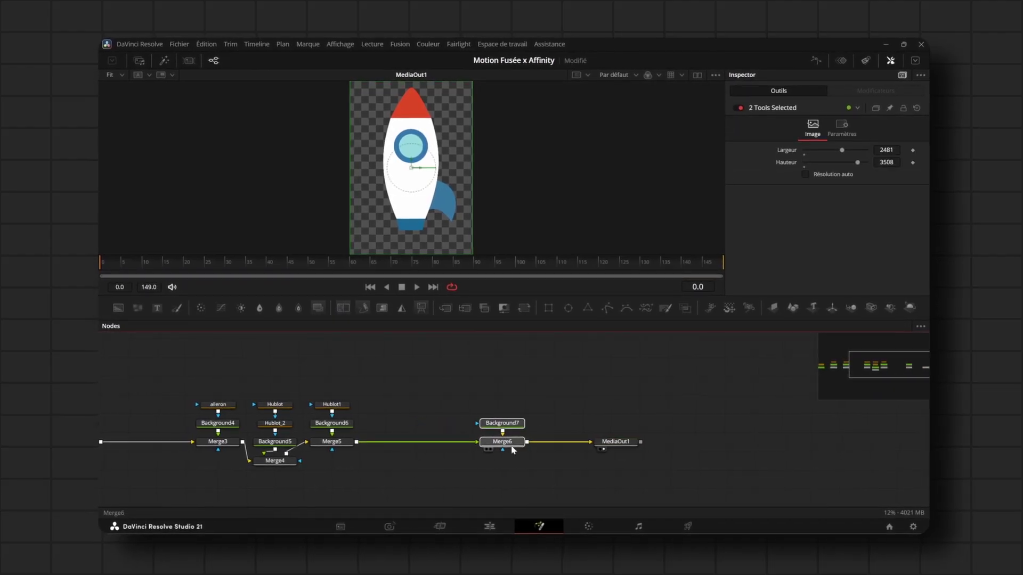
pyautogui.moveTo(510, 446); pyautogui.dragTo(537, 446)
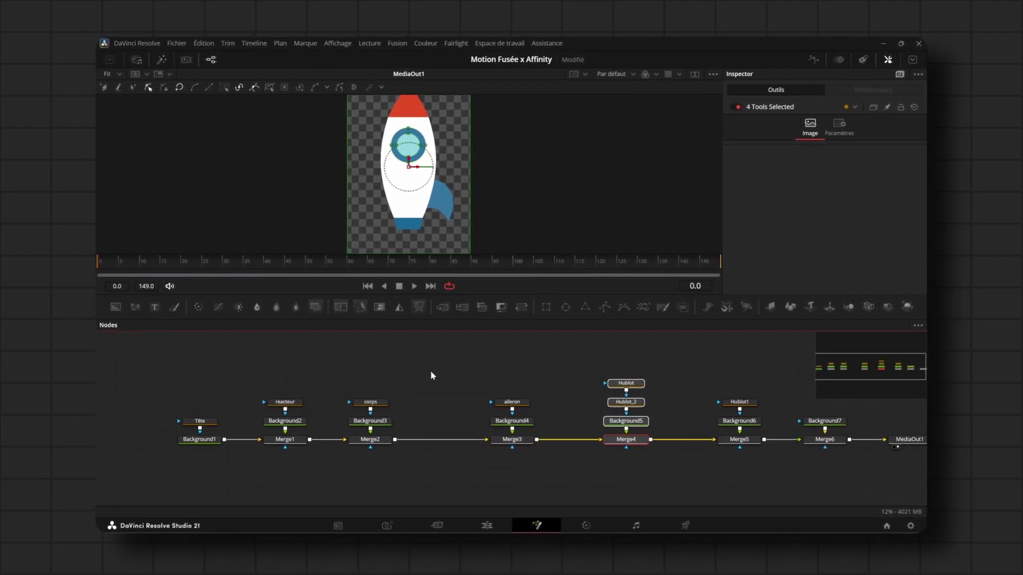
# - Enlarge the viewer, then examine the Tête mask and the Background1 node that colours it
pyautogui.moveTo(547, 296); pyautogui.dragTo(548, 318)
pyautogui.moveTo(183, 427); pyautogui.dragTo(356, 185)
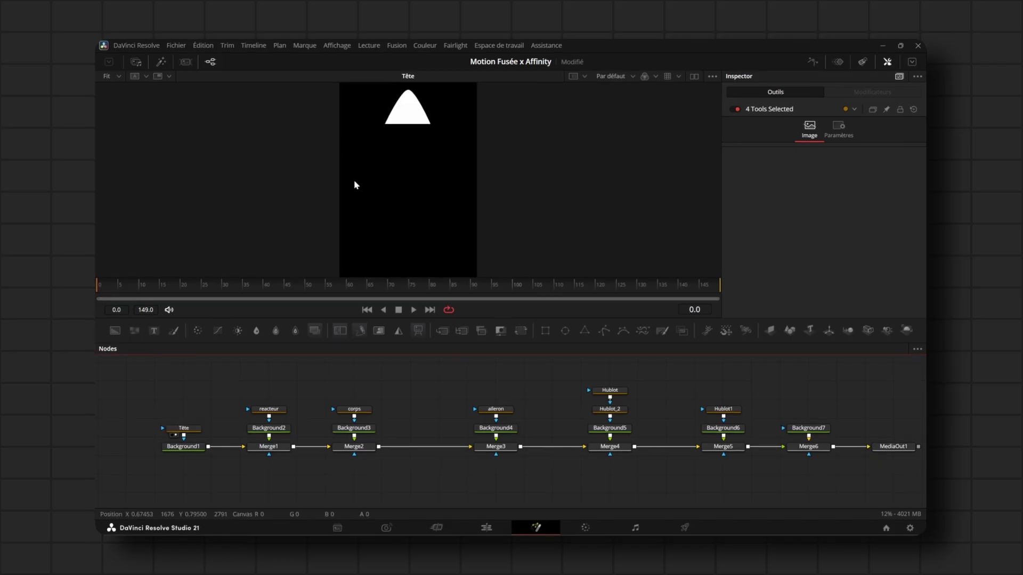
pyautogui.click(182, 447)
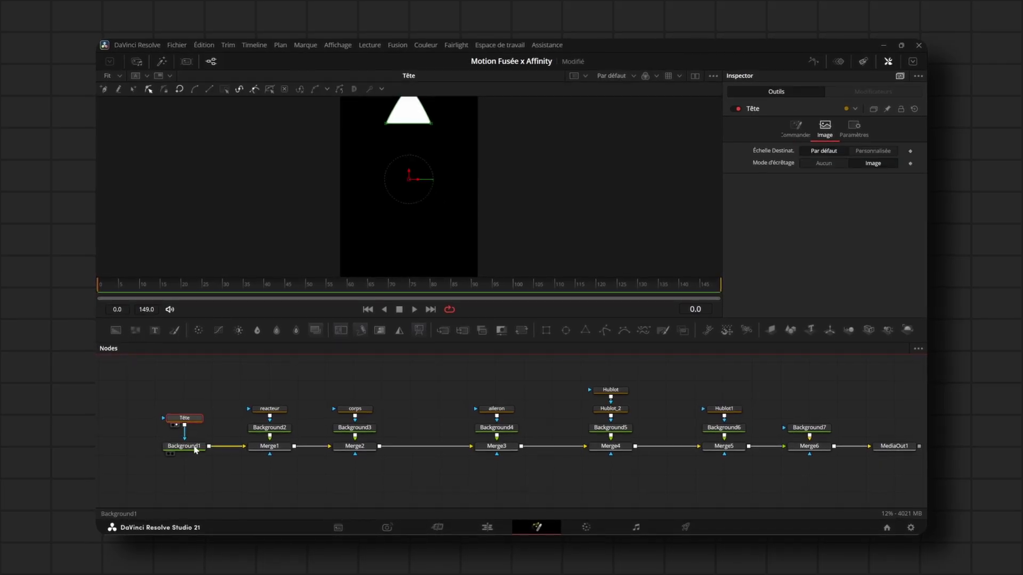
pyautogui.click(788, 109)
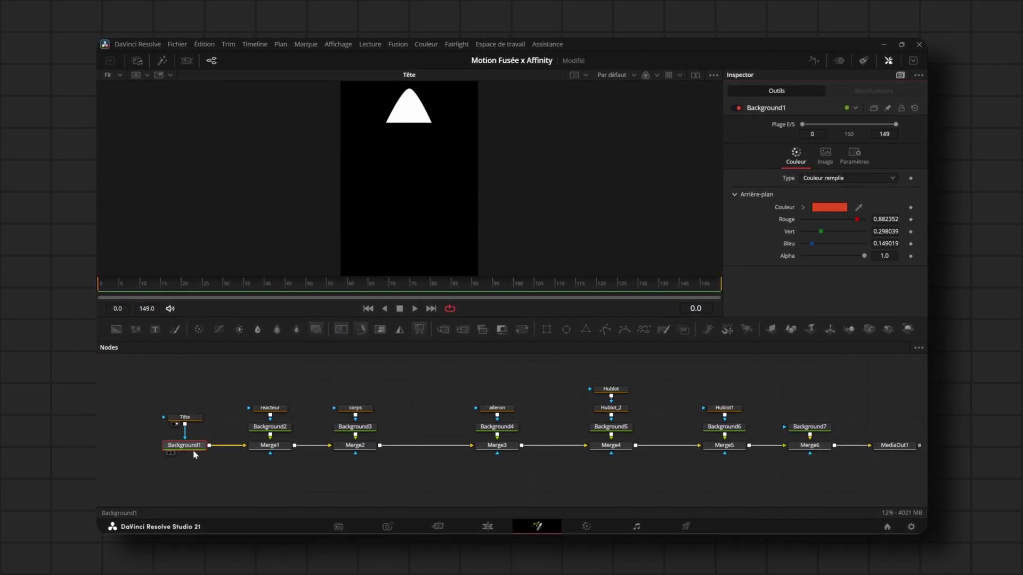
pyautogui.moveTo(189, 447); pyautogui.dragTo(391, 93)
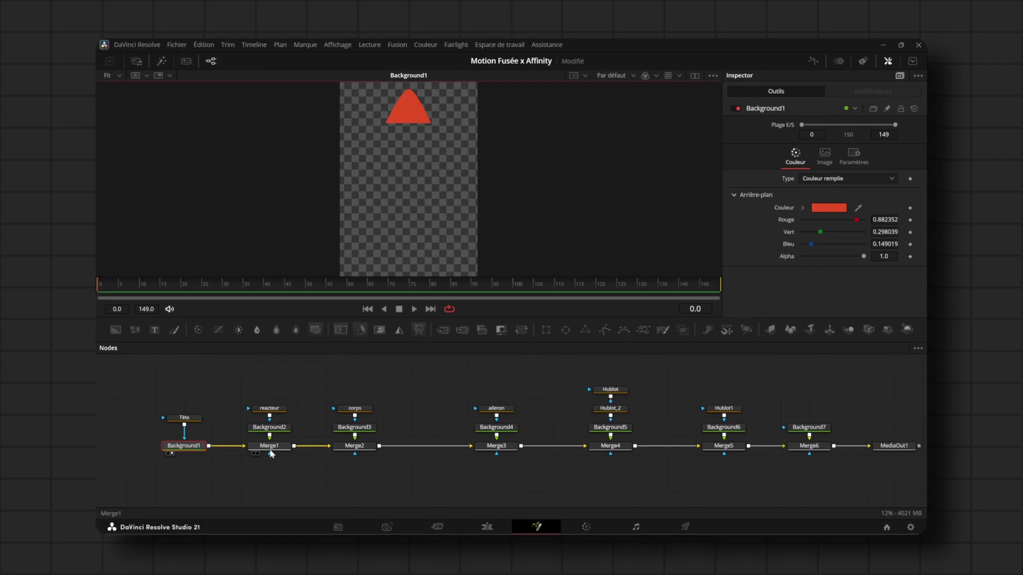
# - View the merge nodes in order from Merge1 to Merge5 to examine how the rocket is layered, including the porthole nodes
pyautogui.moveTo(270, 449); pyautogui.dragTo(406, 240)
pyautogui.moveTo(354, 445); pyautogui.dragTo(399, 140)
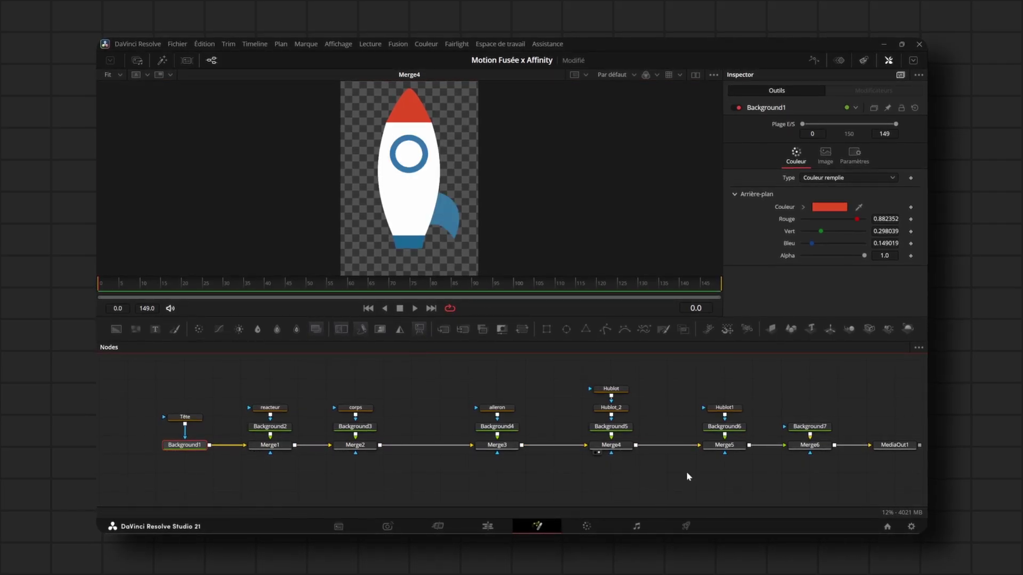
pyautogui.moveTo(728, 452); pyautogui.dragTo(578, 275)
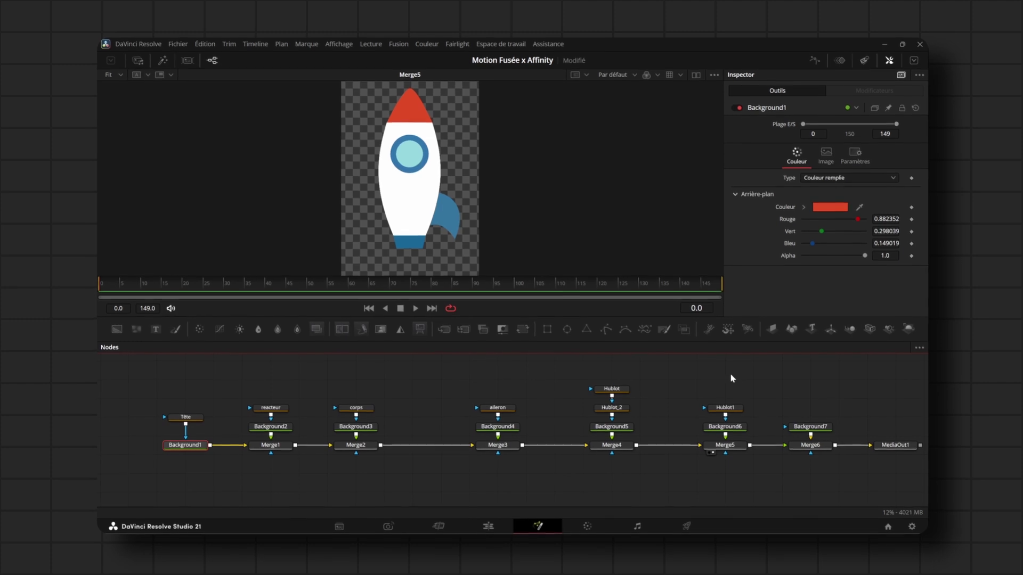
pyautogui.moveTo(603, 373); pyautogui.dragTo(743, 415)
pyautogui.click(676, 383)
pyautogui.moveTo(626, 449); pyautogui.dragTo(403, 150)
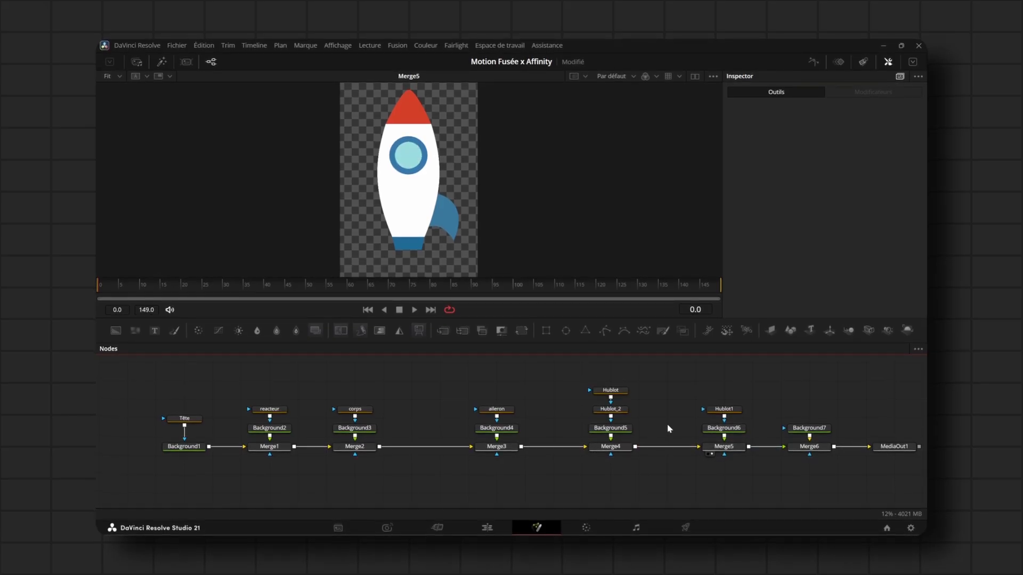
# - Move the Hublot, Hublot_2 and Background5 nodes and the Hublot1 and Background6 nodes above the merge line
pyautogui.moveTo(669, 427); pyautogui.dragTo(535, 441)
pyautogui.moveTo(457, 385); pyautogui.dragTo(502, 404)
pyautogui.moveTo(576, 394)
pyautogui.mouseDown()
pyautogui.moveTo(635, 450)
pyautogui.moveTo(595, 399)
pyautogui.mouseUp()
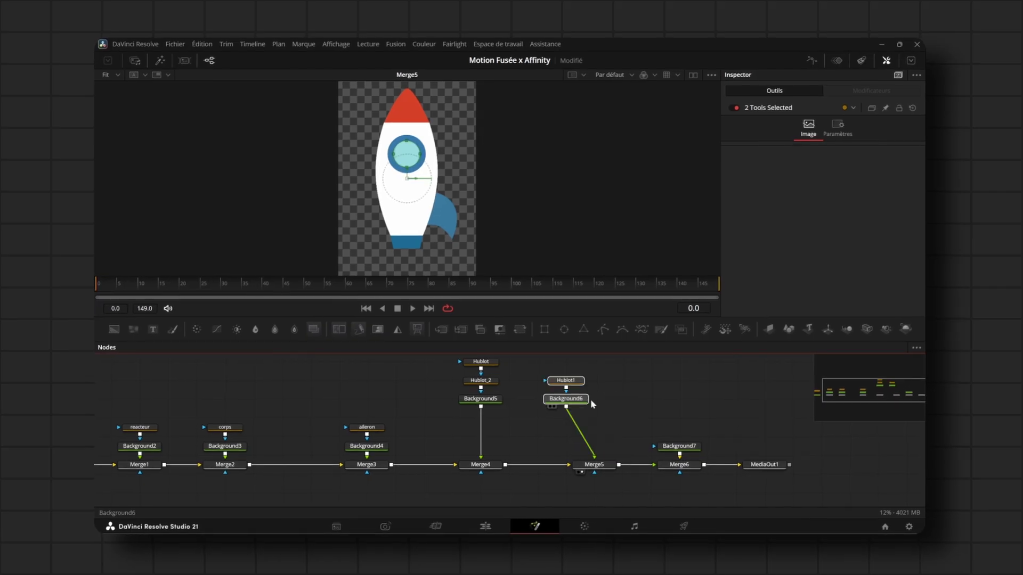
# - Insert Merge5 between Background5 and Merge4, connect Background6 as its foreground, and check the combined porthole at Merge4
pyautogui.moveTo(596, 467); pyautogui.dragTo(482, 421)
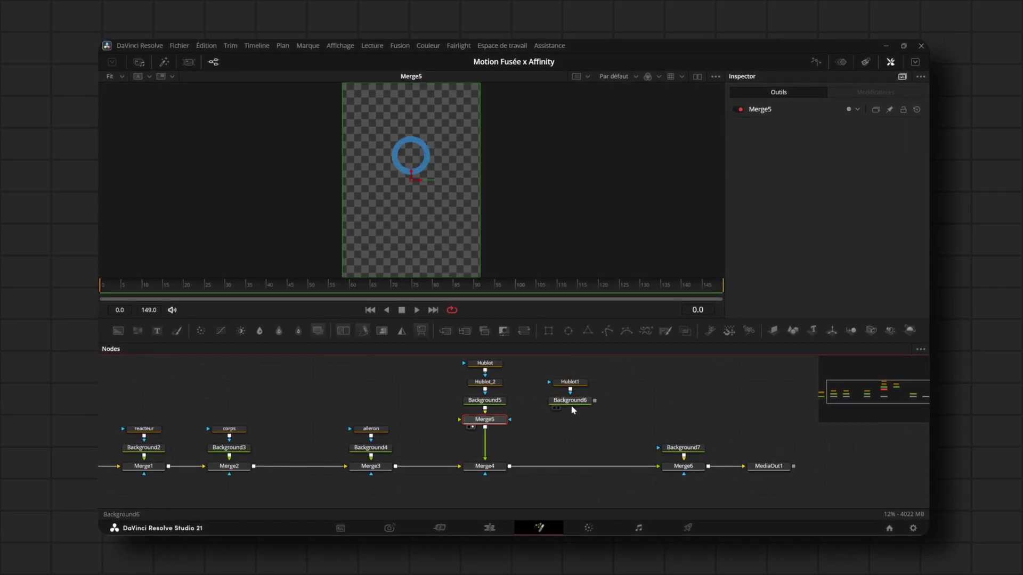
pyautogui.moveTo(562, 431); pyautogui.dragTo(498, 434)
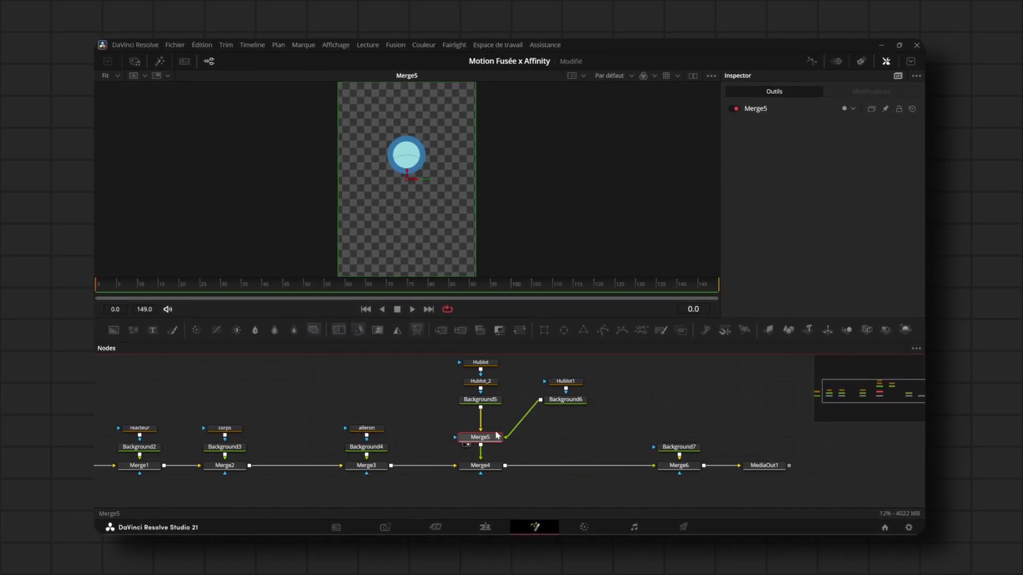
pyautogui.click(488, 468)
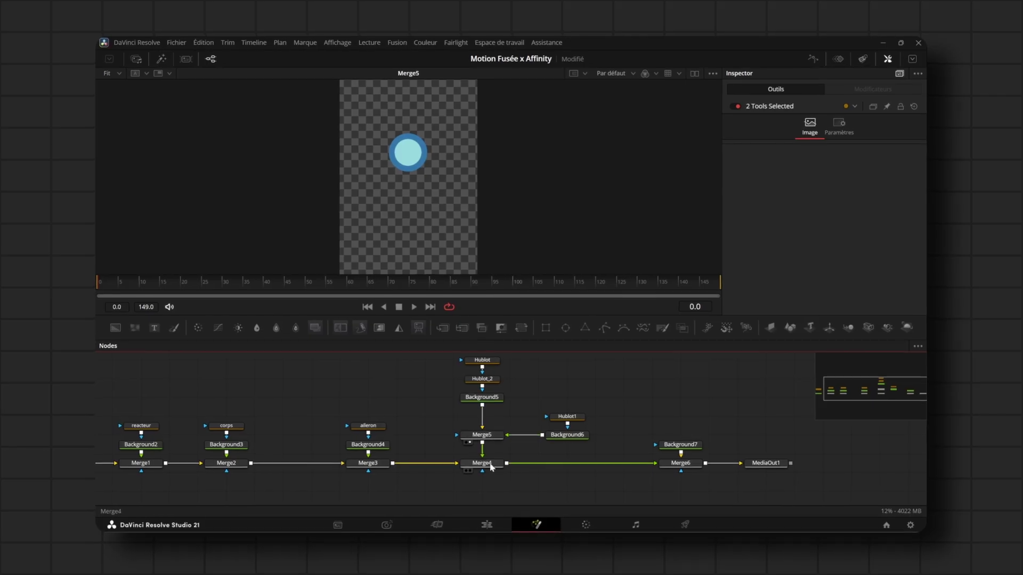
pyautogui.click(468, 471)
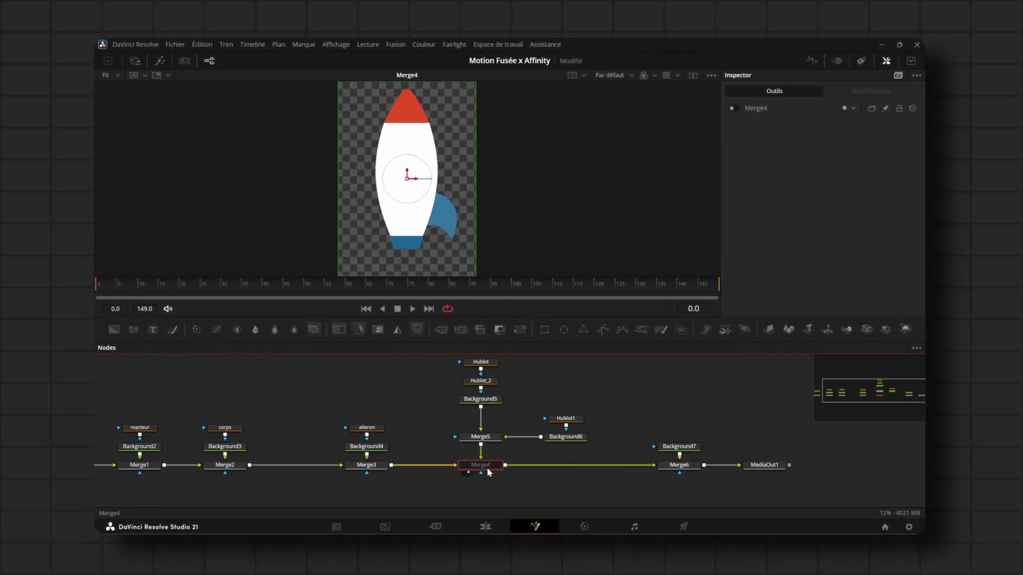
# - Move the nodes from the porthole group through MediaOut1 away from Merge3 to free space after the aileron nodes
pyautogui.scroll(-3, 544, 484)
pyautogui.moveTo(570, 485); pyautogui.dragTo(496, 379)
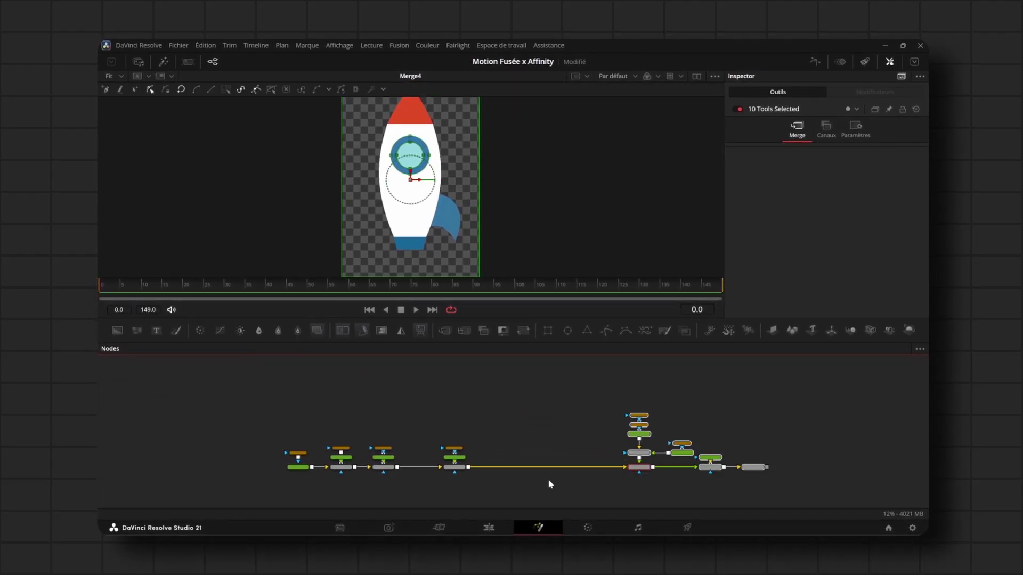
pyautogui.scroll(3, 413, 429)
pyautogui.moveTo(578, 453); pyautogui.dragTo(487, 397)
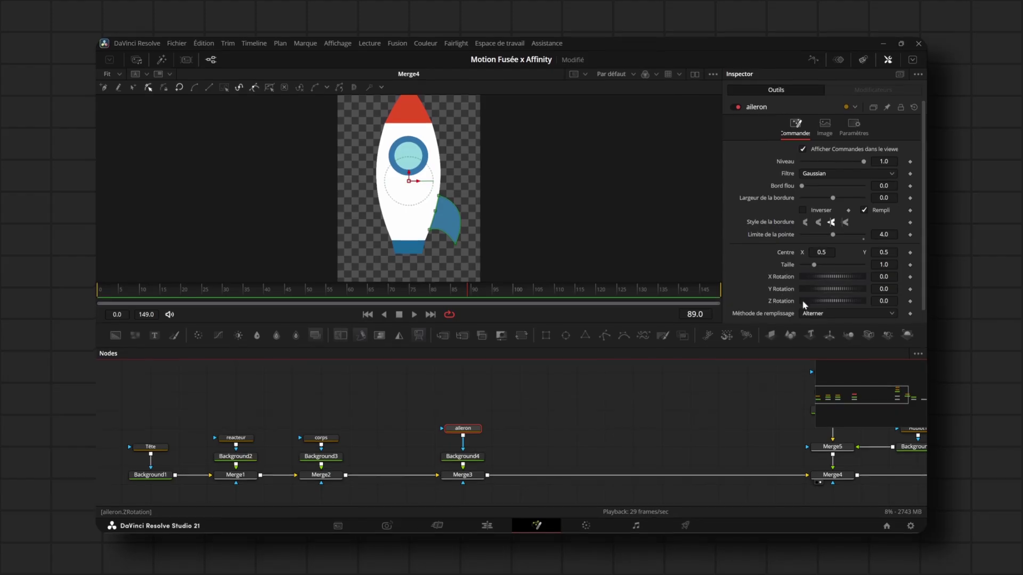
# - Try out the aileron mask's Y Rotation down to -64.7
pyautogui.moveTo(828, 289); pyautogui.dragTo(810, 288)
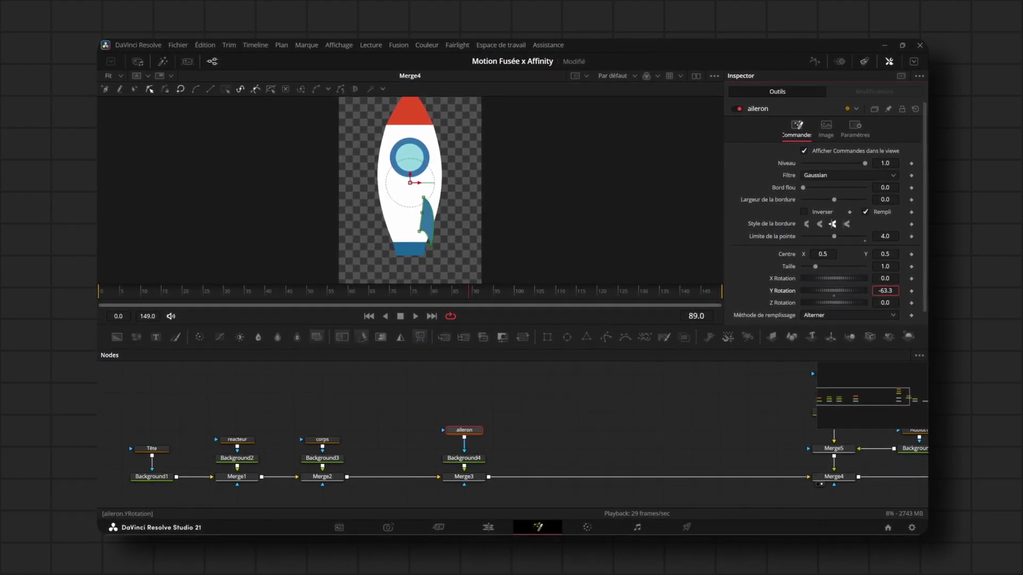
pyautogui.moveTo(803, 291); pyautogui.dragTo(772, 290)
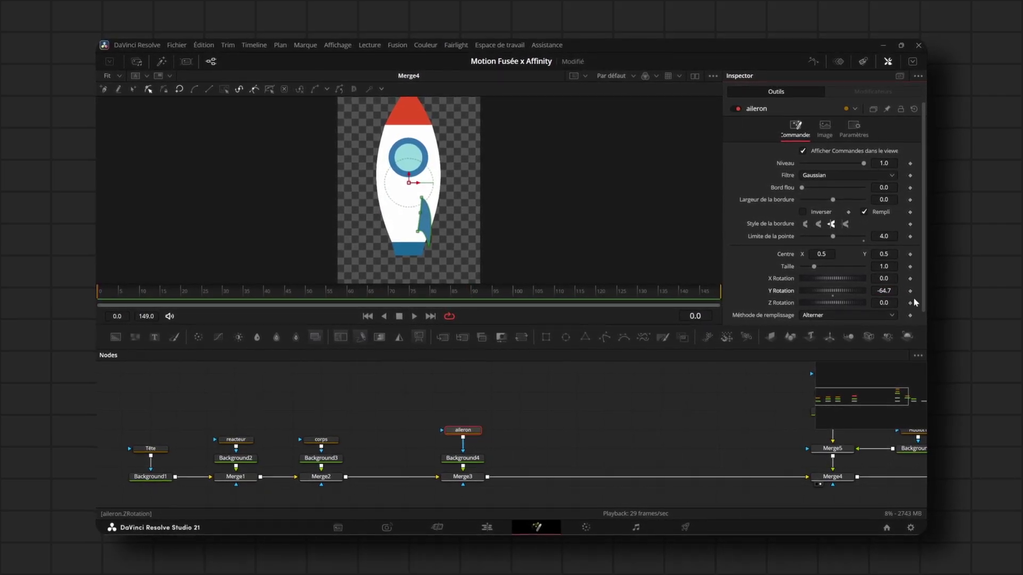
# - Animate the aileron's Y Rotation with keyframes of 0 at frame 0 and 360 at frame 90
pyautogui.click(831, 296)
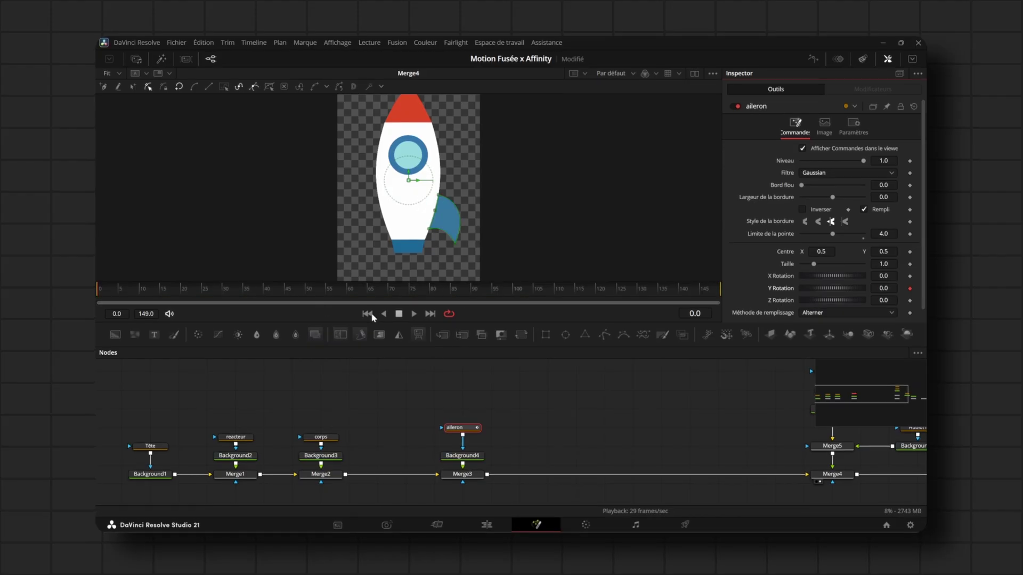
pyautogui.moveTo(291, 291); pyautogui.dragTo(475, 307)
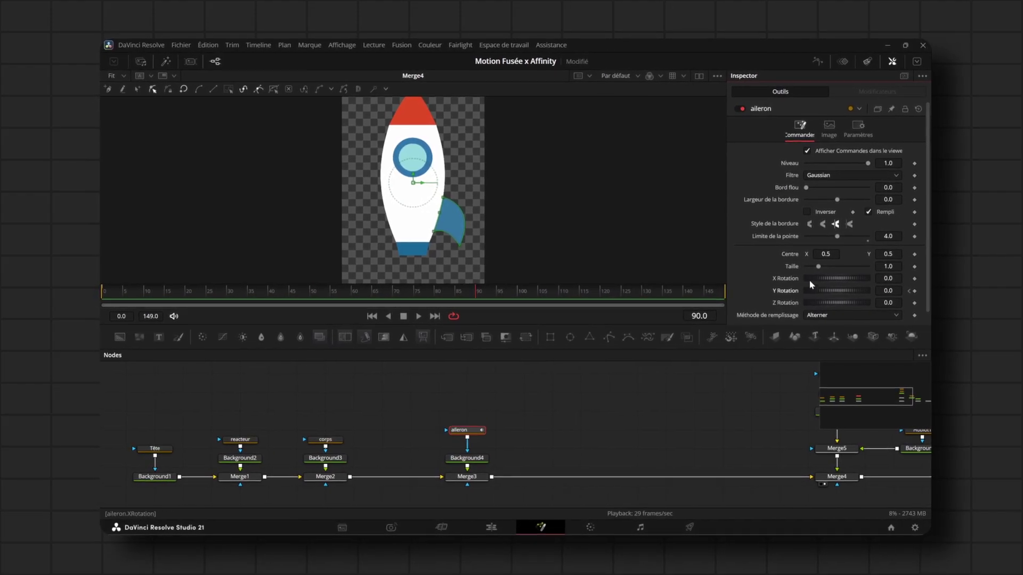
pyautogui.click(895, 291)
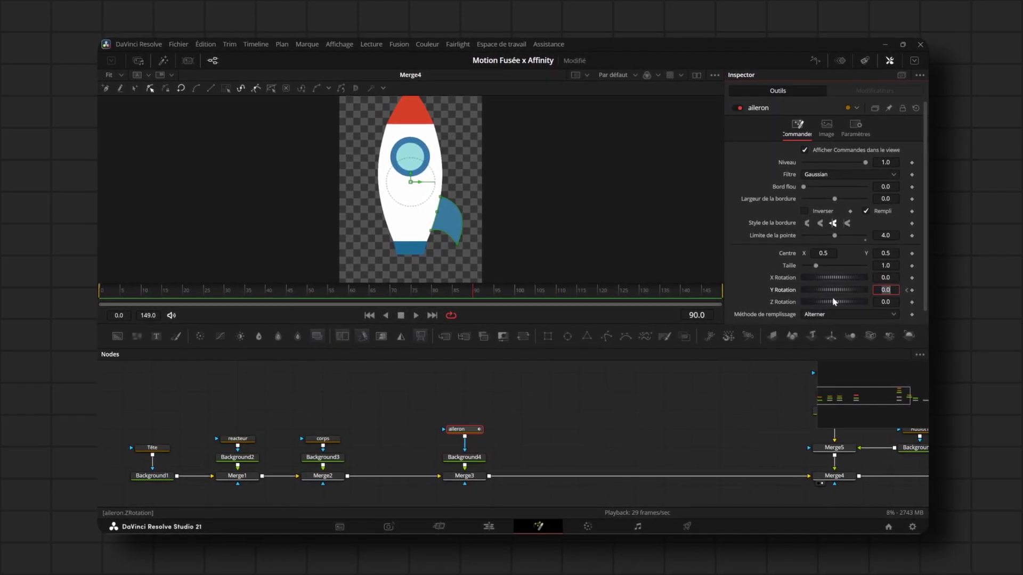
pyautogui.write('360')
pyautogui.press('Tab')
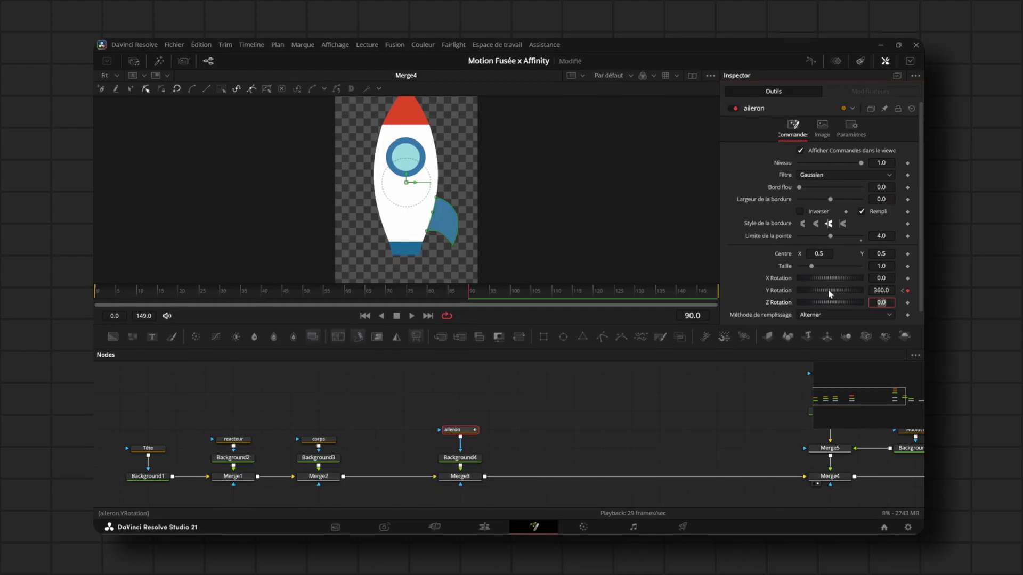
# - Review the aileron's rotation from frame 0 to frame 90
pyautogui.click(103, 293)
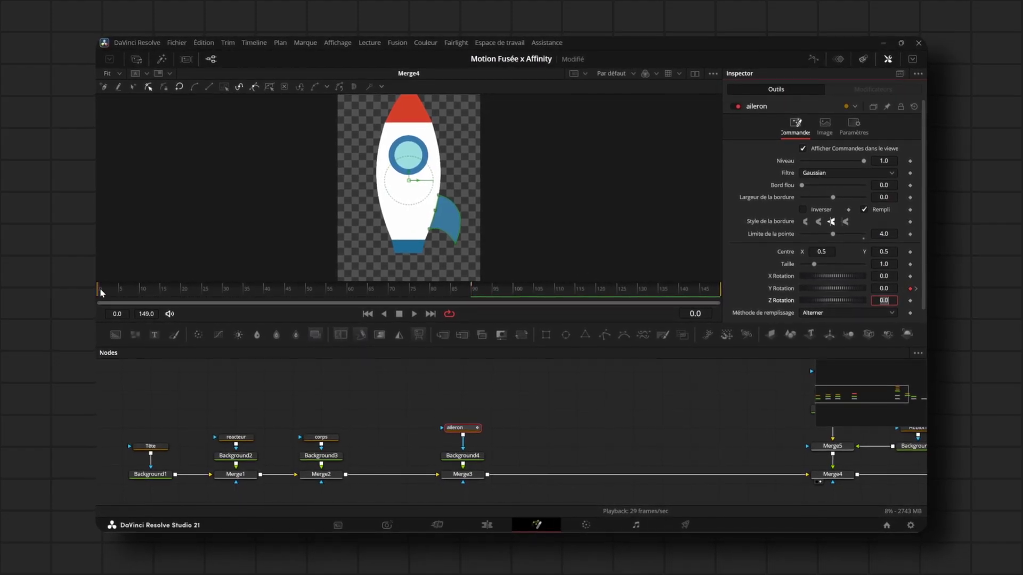
pyautogui.moveTo(135, 297); pyautogui.dragTo(277, 296)
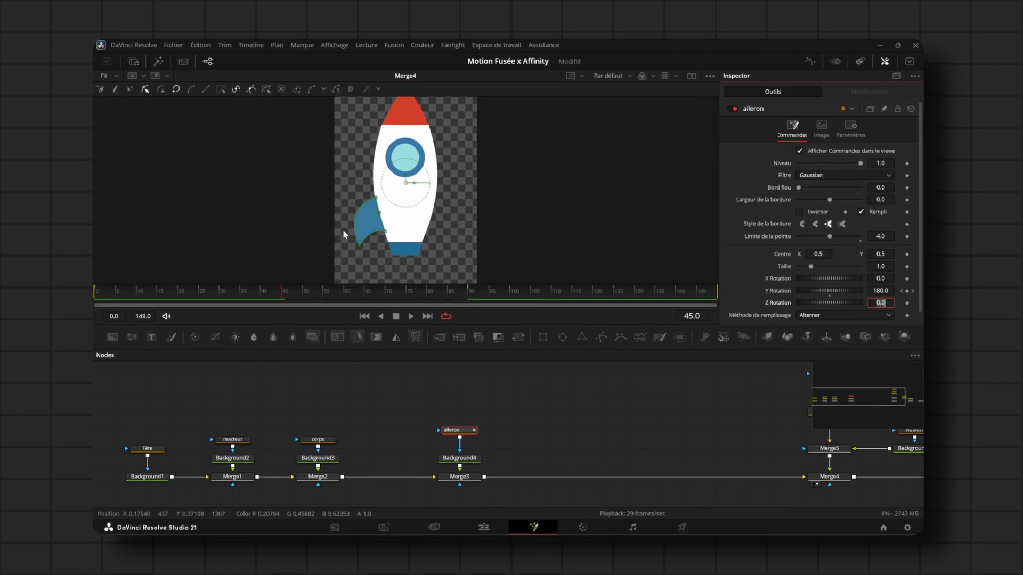
pyautogui.click(305, 292)
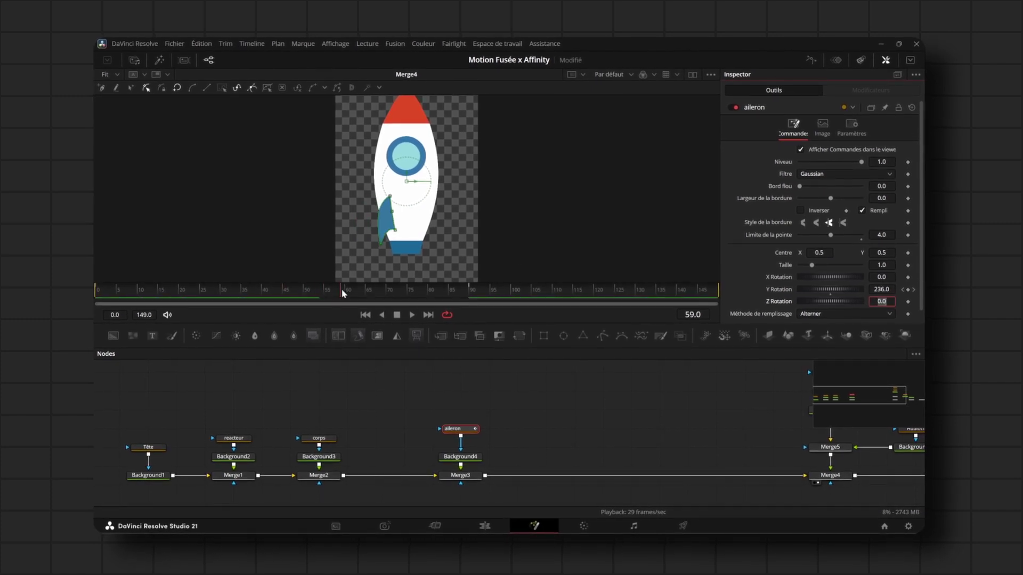
pyautogui.moveTo(379, 296); pyautogui.dragTo(474, 298)
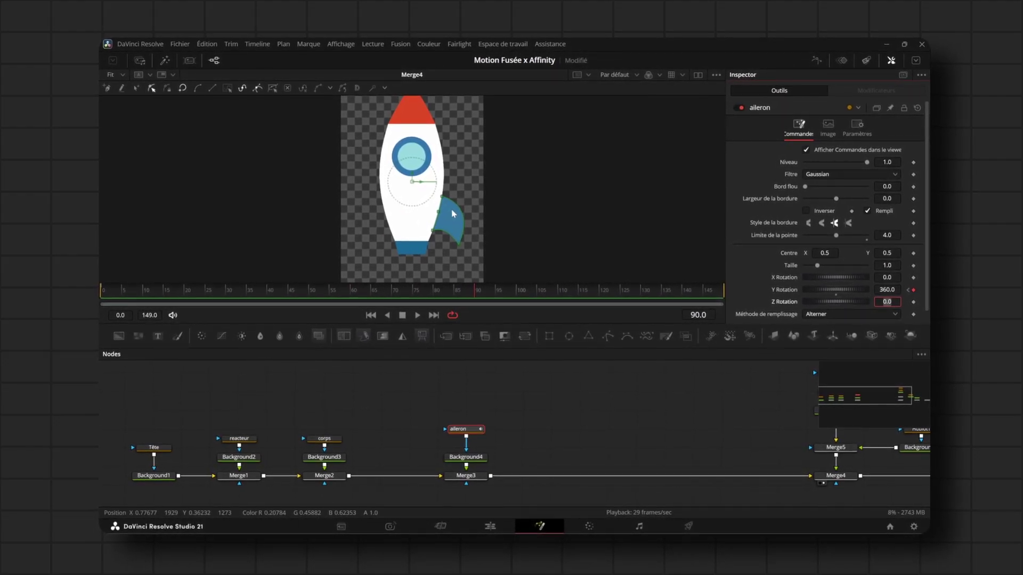
# - Duplicate the aileron, Background4 and Merge3 nodes and insert the copied branch between Merge3 and Merge4
pyautogui.moveTo(312, 418); pyautogui.dragTo(356, 437)
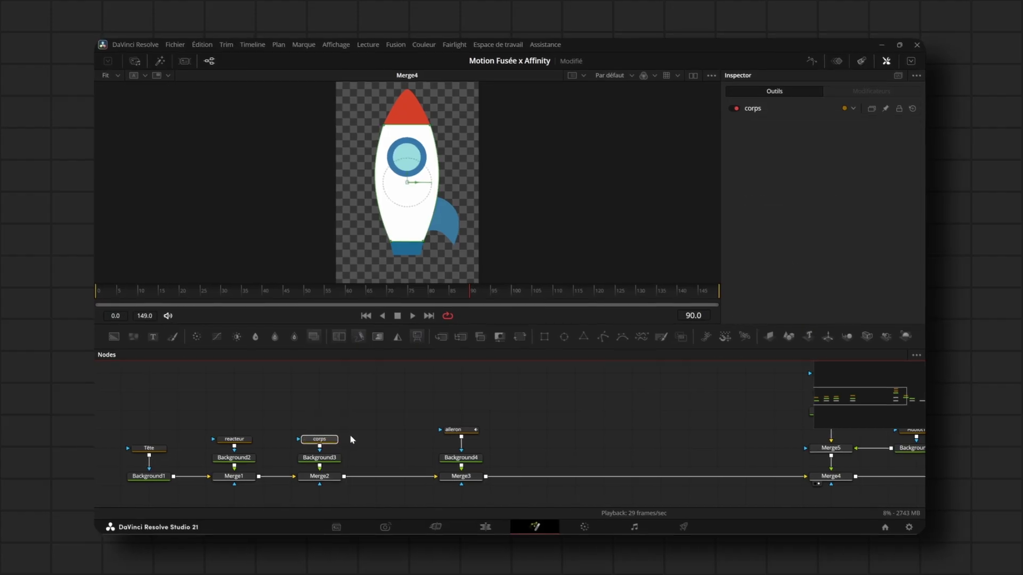
pyautogui.moveTo(416, 411); pyautogui.dragTo(509, 500)
pyautogui.hotkey('ctrl', 'c')
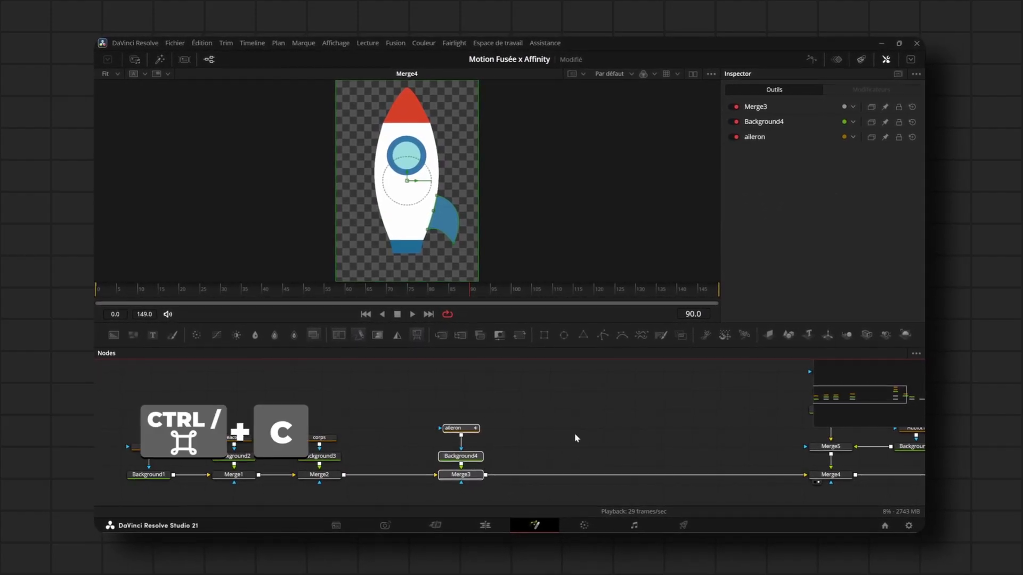
pyautogui.hotkey('ctrl', 'v')
pyautogui.moveTo(485, 474); pyautogui.dragTo(808, 477)
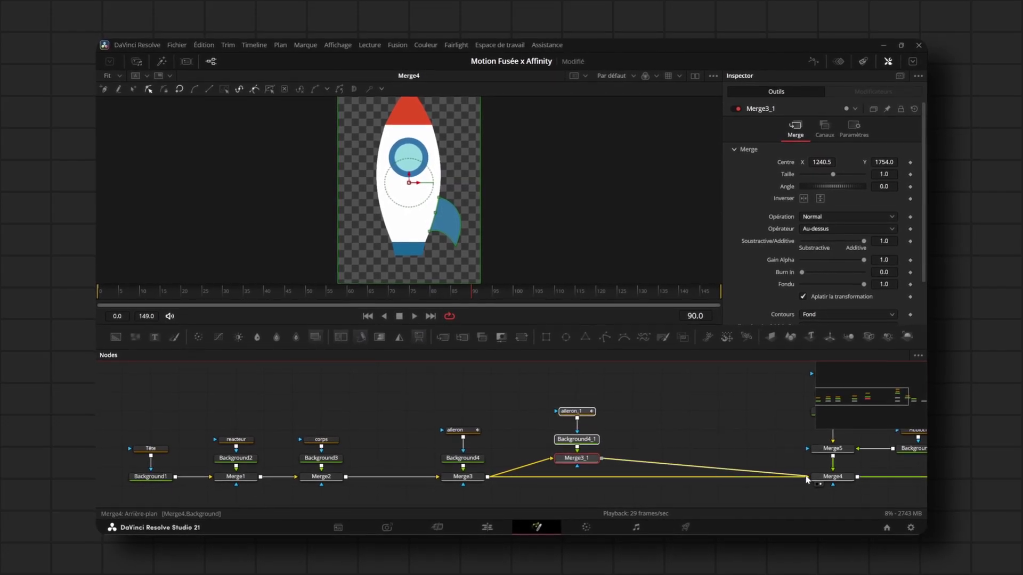
pyautogui.moveTo(590, 462); pyautogui.dragTo(592, 472)
pyautogui.click(591, 472)
# - Change the aileron_1 mask's Y Rotation keyframes to 120 at frame 0 and 480 at frame 90
pyautogui.click(574, 430)
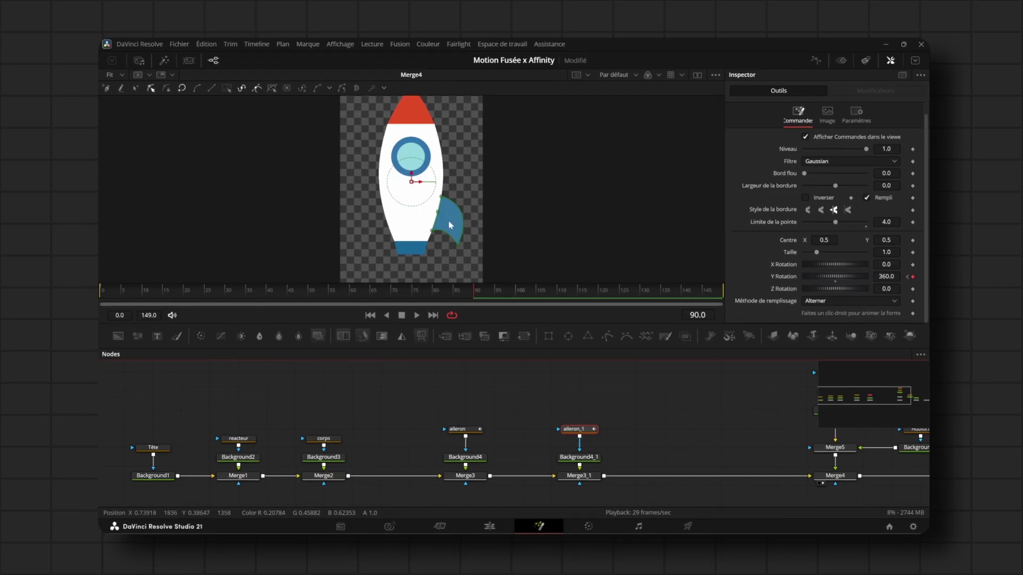
pyautogui.moveTo(118, 293); pyautogui.dragTo(98, 298)
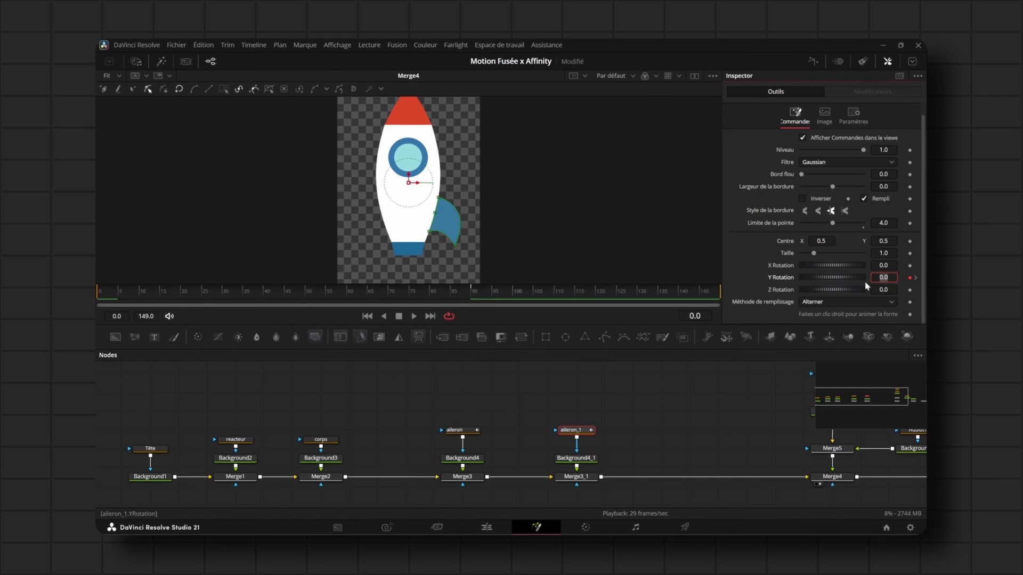
pyautogui.write('-120')
pyautogui.press('Tab')
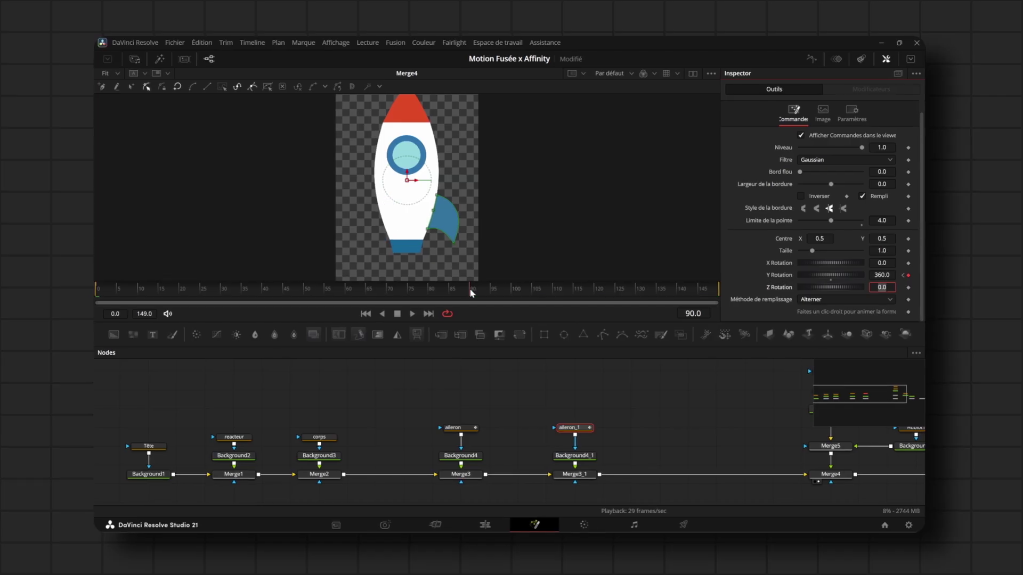
pyautogui.click(893, 276)
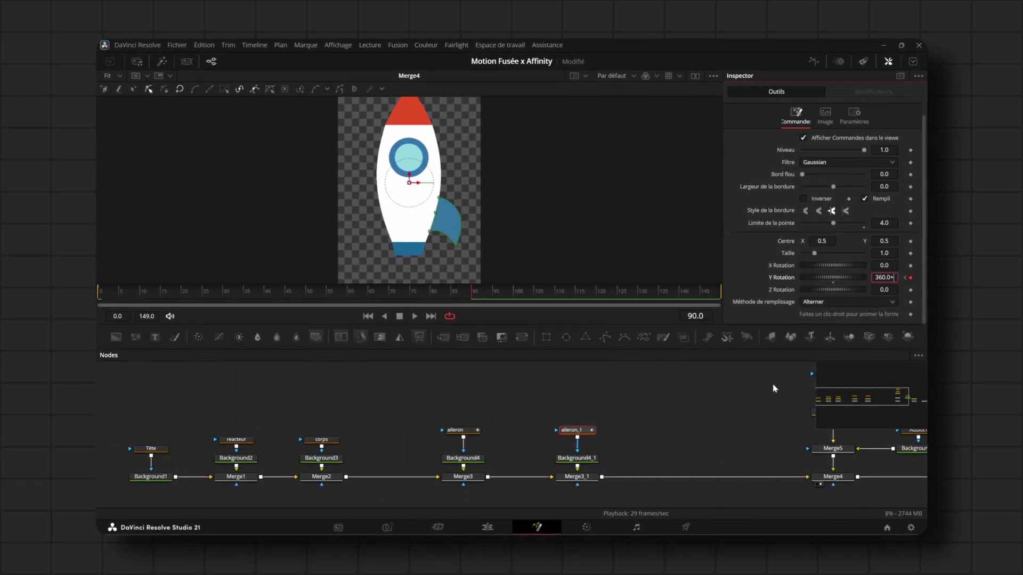
pyautogui.write('+120')
pyautogui.press('Return')
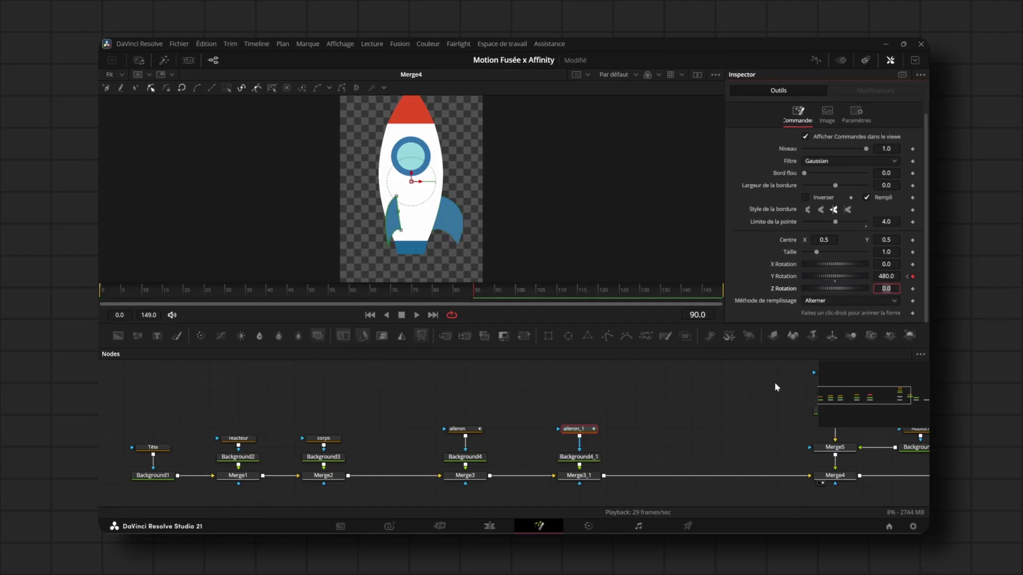
# - Play back the animation of both ailerons and return to frame 0
pyautogui.press('Home')
pyautogui.press('space')
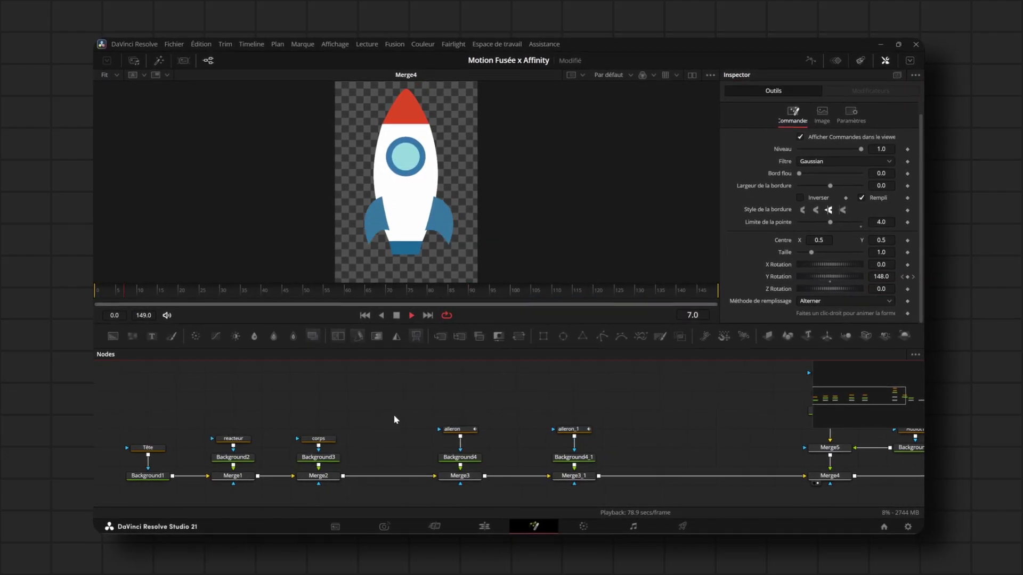
pyautogui.press('space')
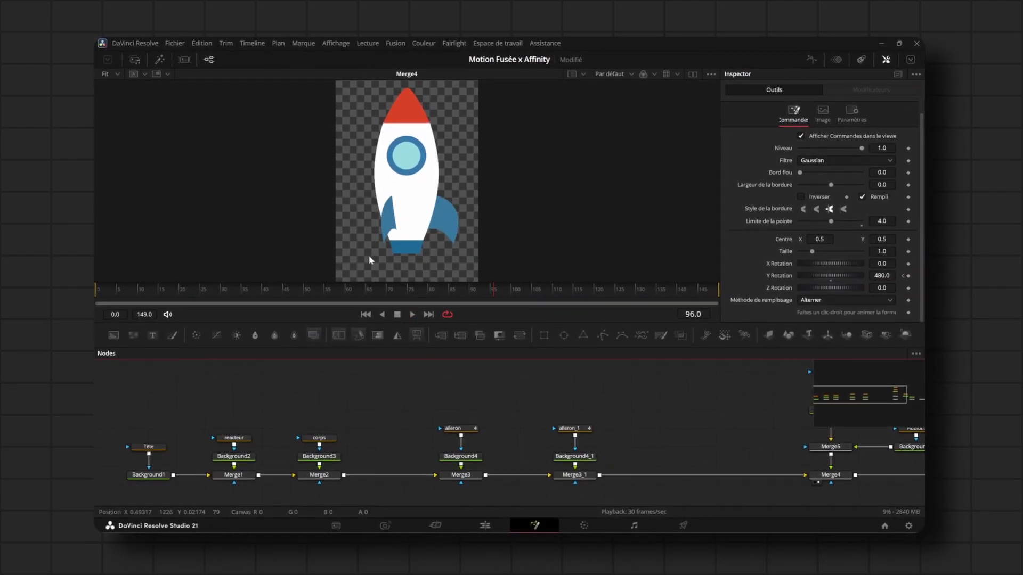
pyautogui.moveTo(359, 291); pyautogui.dragTo(94, 339)
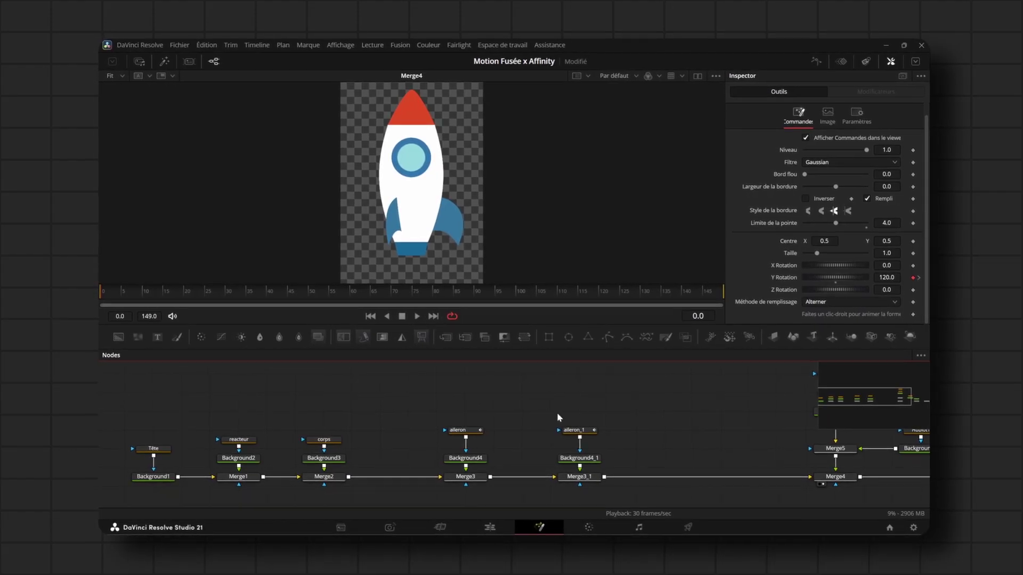
# - Duplicate the aileron_1, Background4_1 and Merge3_1 nodes and insert the copied branch before Merge4
pyautogui.moveTo(538, 401); pyautogui.dragTo(617, 498)
pyautogui.hotkey('ctrl', 'c')
pyautogui.hotkey('ctrl', 'v')
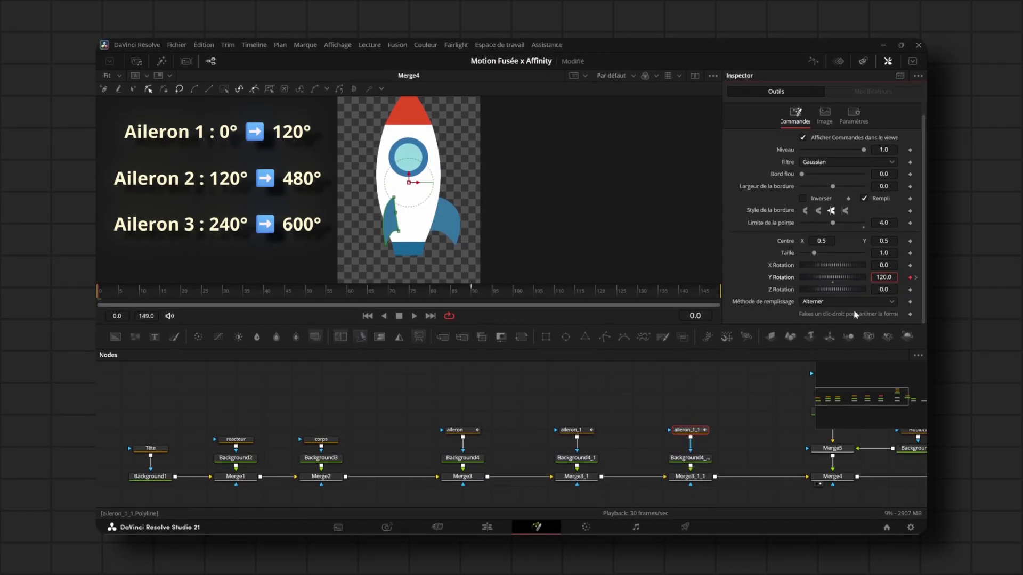
# - Change the aileron_1_1 mask's Y Rotation keyframes to 240 at frame 0 and 600 at frame 90, and preview the motion
pyautogui.write('240')
pyautogui.press('Tab')
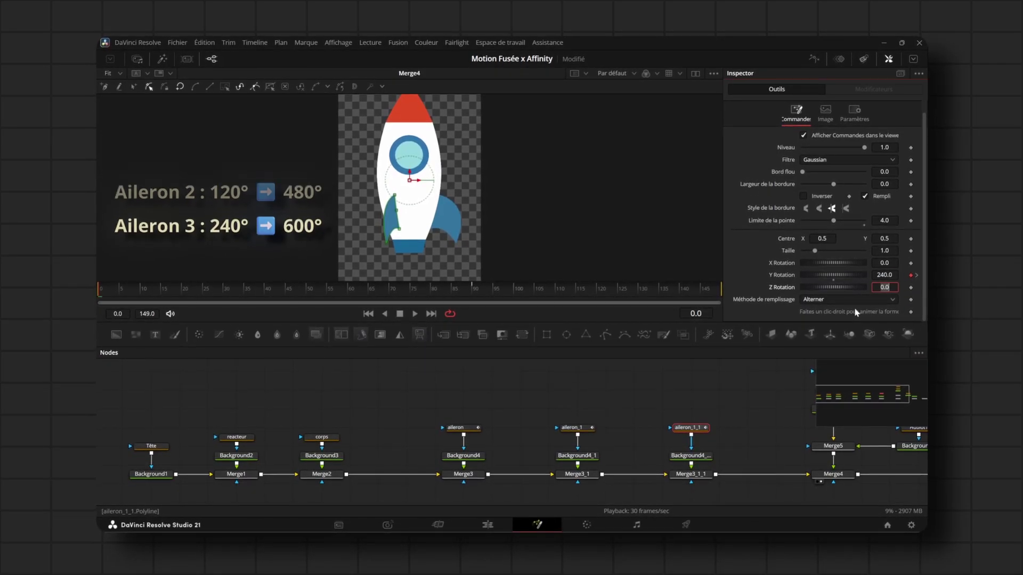
pyautogui.click(455, 428)
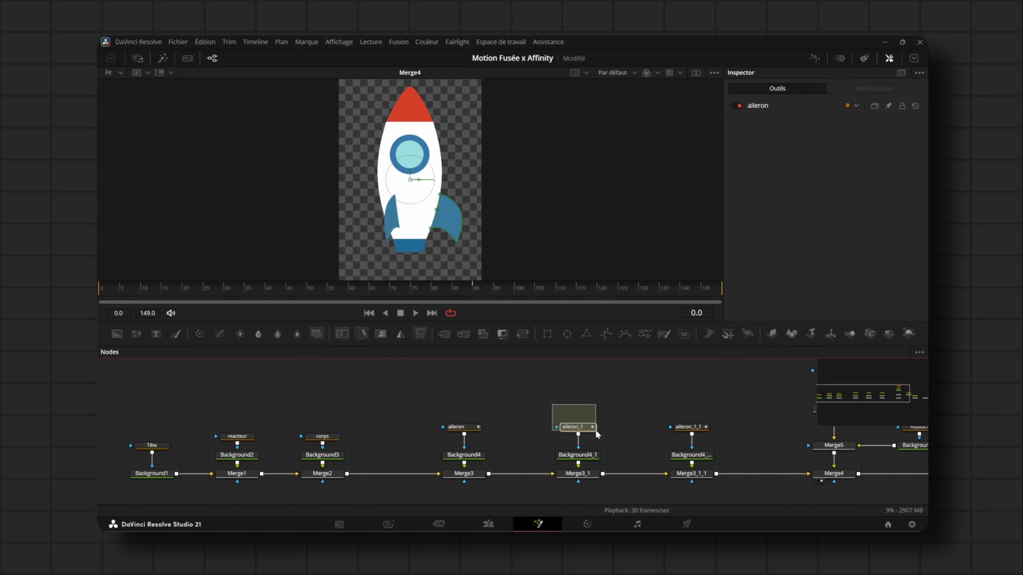
pyautogui.moveTo(596, 430); pyautogui.dragTo(596, 432)
pyautogui.moveTo(663, 409); pyautogui.dragTo(705, 430)
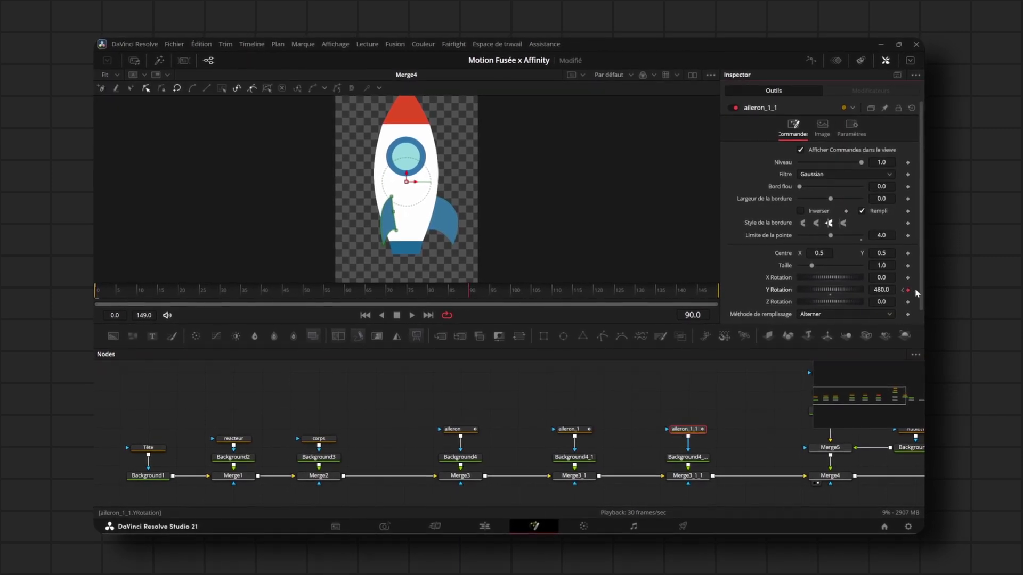
pyautogui.click(892, 290)
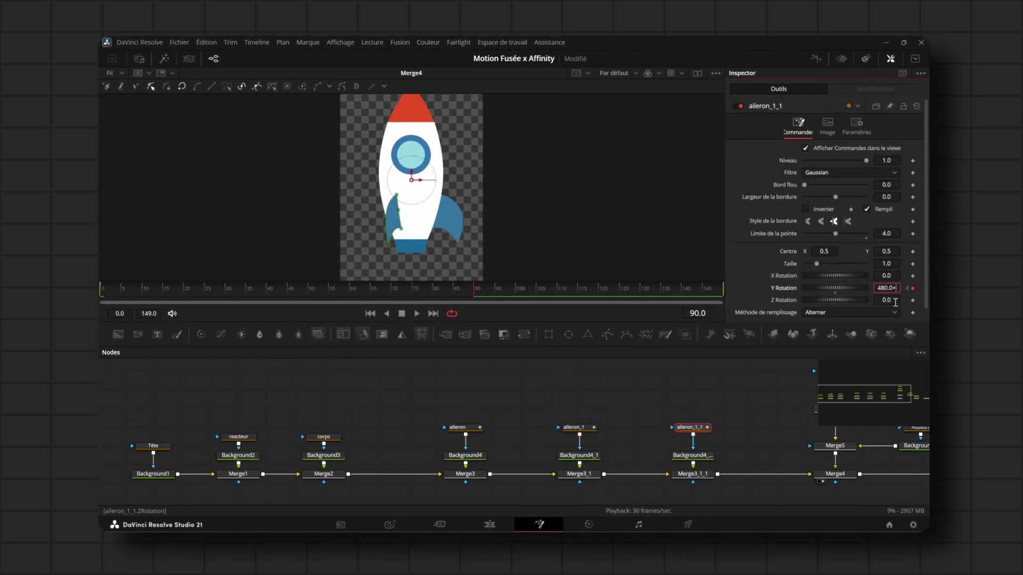
pyautogui.click(893, 300)
pyautogui.moveTo(144, 291); pyautogui.dragTo(412, 302)
pyautogui.click(413, 393)
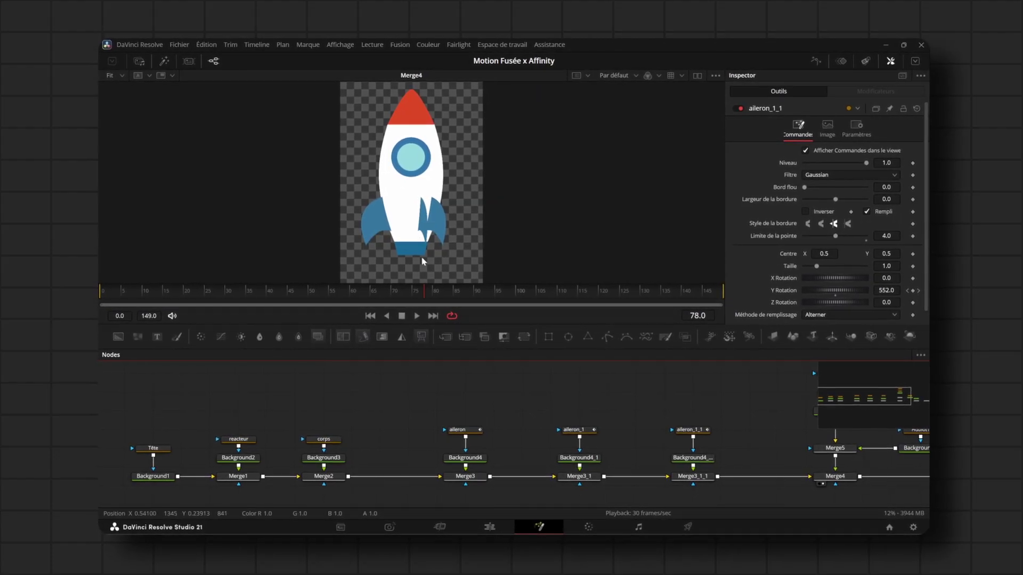
# - Move the Tête and reacteur branches with Background1 and Merge1 away from Merge2 to free space before the corps nodes
pyautogui.scroll(-3, 362, 433)
pyautogui.moveTo(382, 434); pyautogui.dragTo(612, 426)
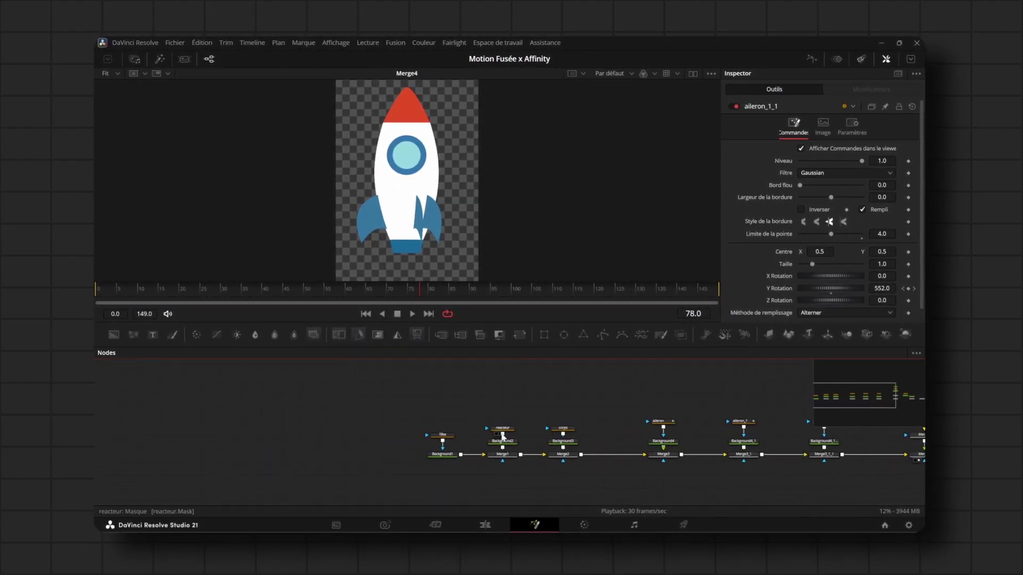
pyautogui.moveTo(431, 408); pyautogui.dragTo(538, 488)
pyautogui.moveTo(498, 453); pyautogui.dragTo(317, 454)
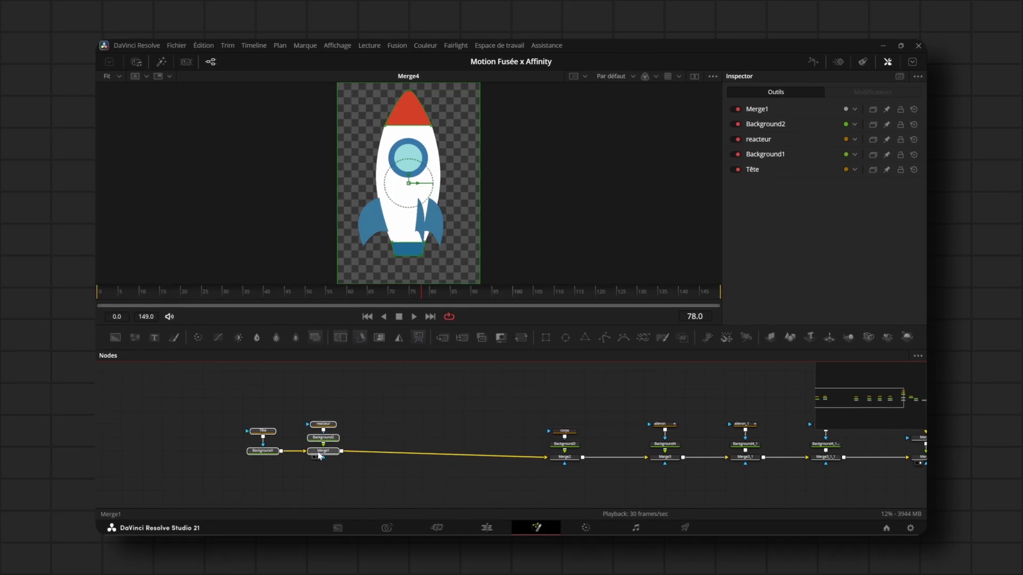
# - Duplicate the three aileron branches and insert the copies between Merge1 and Merge2 so they sit behind the rocket body
pyautogui.moveTo(575, 426); pyautogui.dragTo(450, 419)
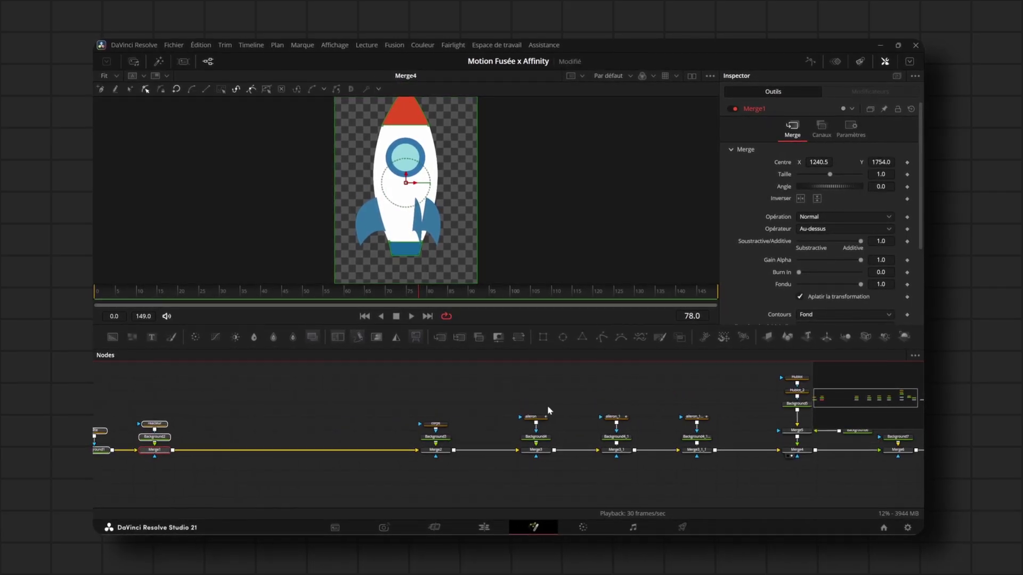
pyautogui.moveTo(504, 391); pyautogui.dragTo(744, 473)
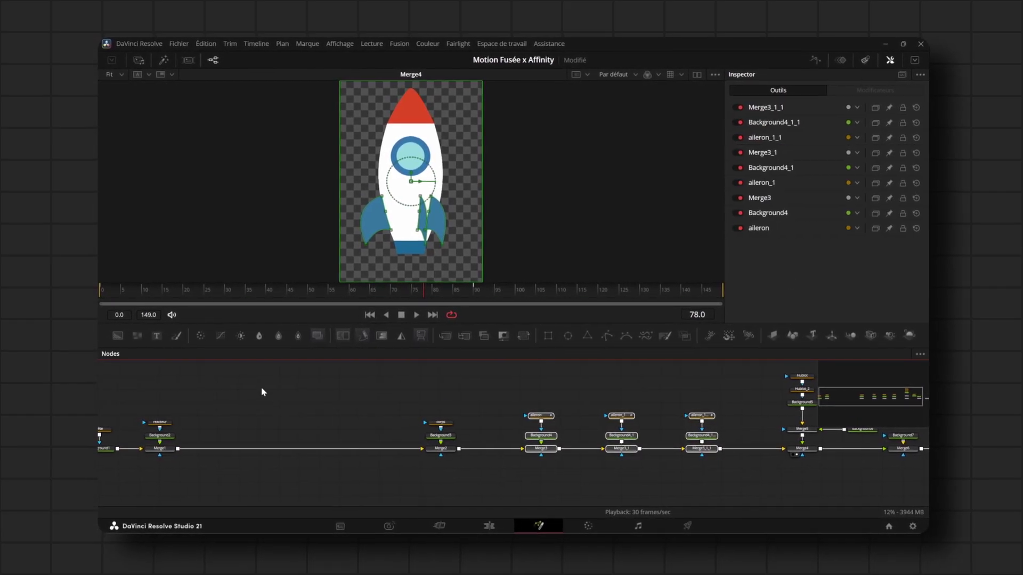
pyautogui.hotkey('ctrl', 'v')
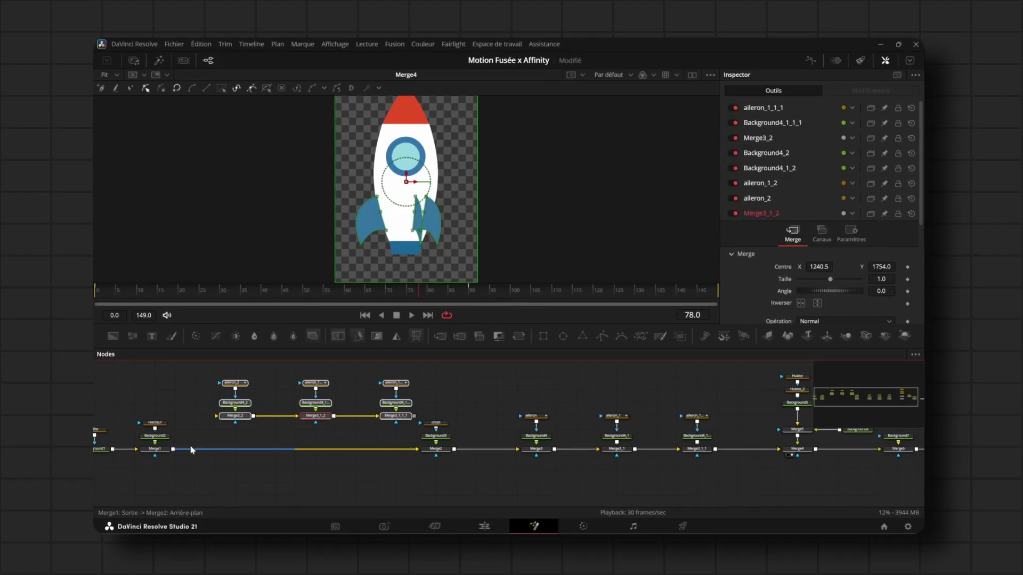
pyautogui.moveTo(317, 420); pyautogui.dragTo(296, 452)
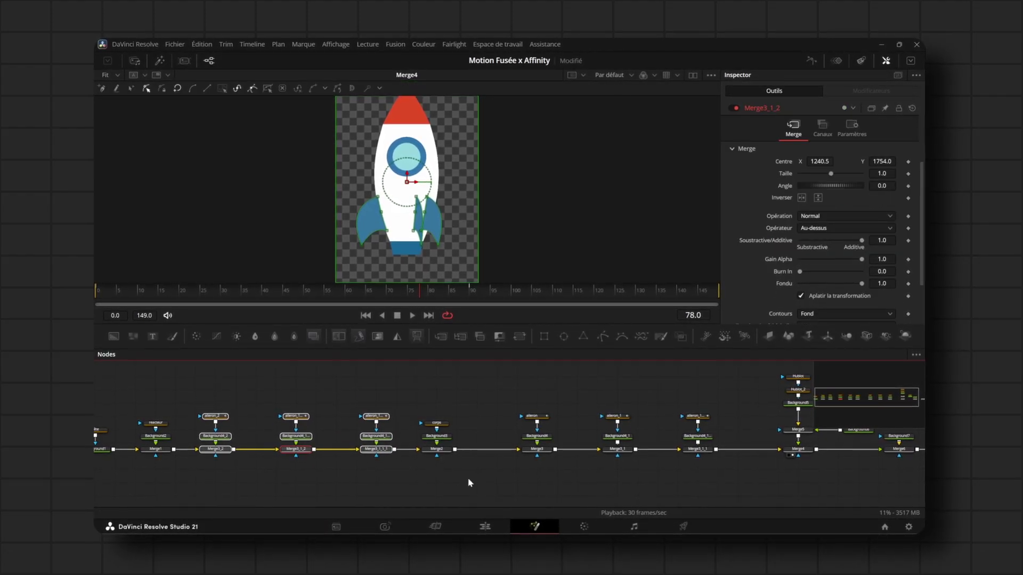
# - Temporarily disable Merge3, Merge3_1 and Merge3_1_1 to examine the rear ailerons in motion, and re-enable them
pyautogui.moveTo(608, 456); pyautogui.dragTo(473, 455)
pyautogui.moveTo(595, 475); pyautogui.dragTo(382, 435)
pyautogui.hotkey('ctrl', 'p')
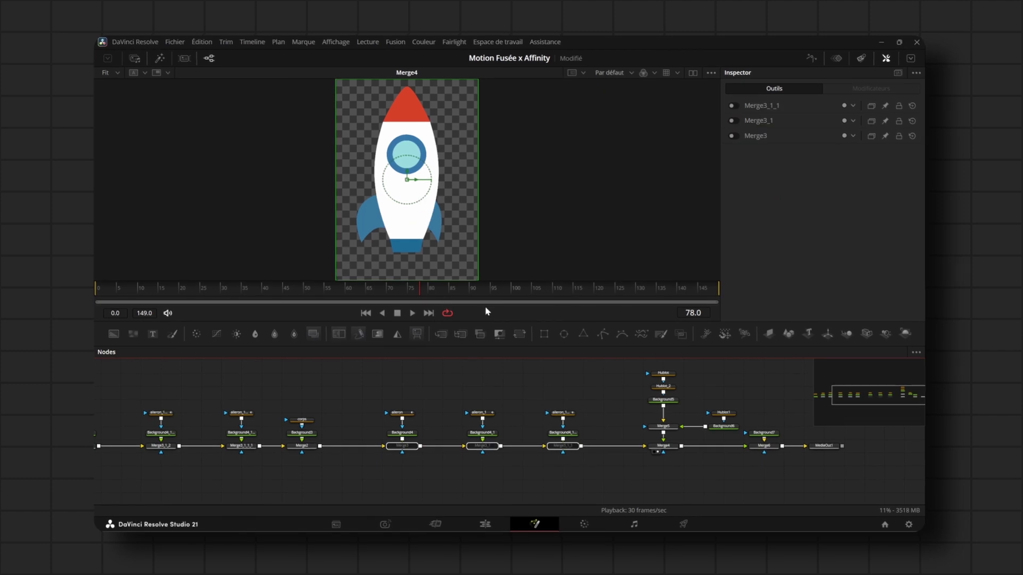
pyautogui.moveTo(483, 293); pyautogui.dragTo(318, 320)
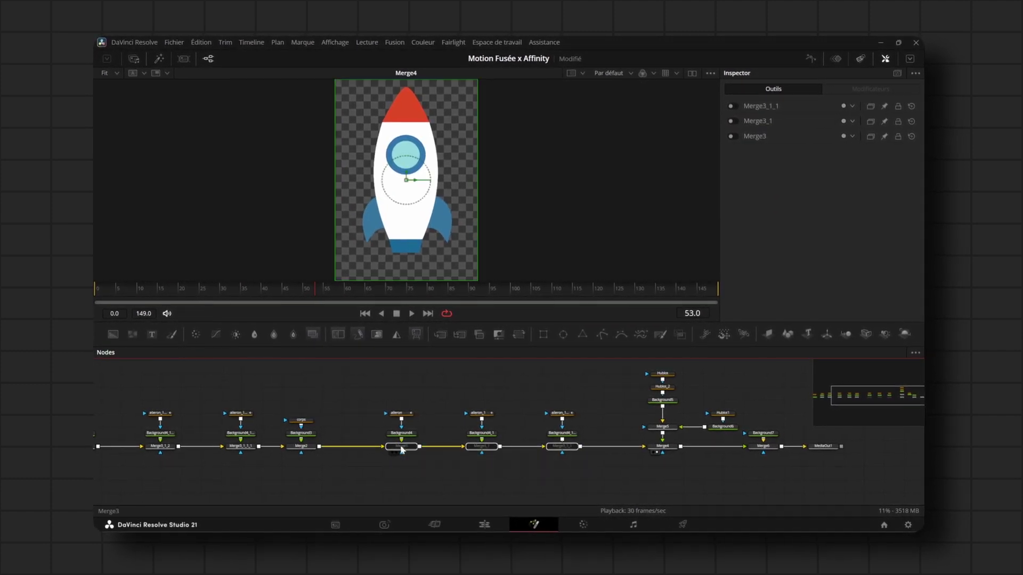
pyautogui.hotkey('ctrl', 'p')
# - Try out the front aileron mask's Niveau, restore it to 1.0 and keyframe that value at frame 45
pyautogui.click(406, 416)
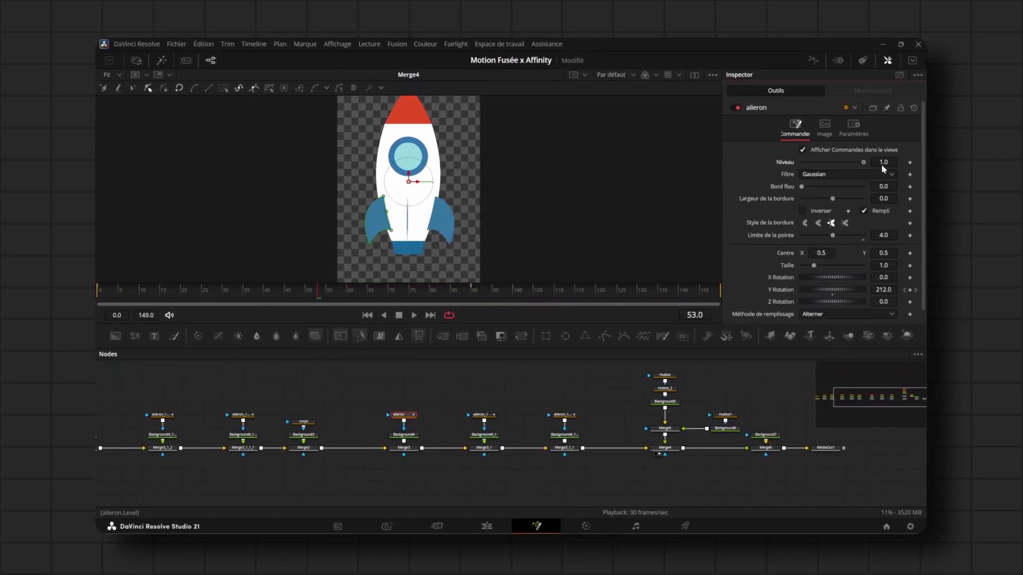
pyautogui.moveTo(864, 163); pyautogui.dragTo(890, 180)
pyautogui.click(97, 292)
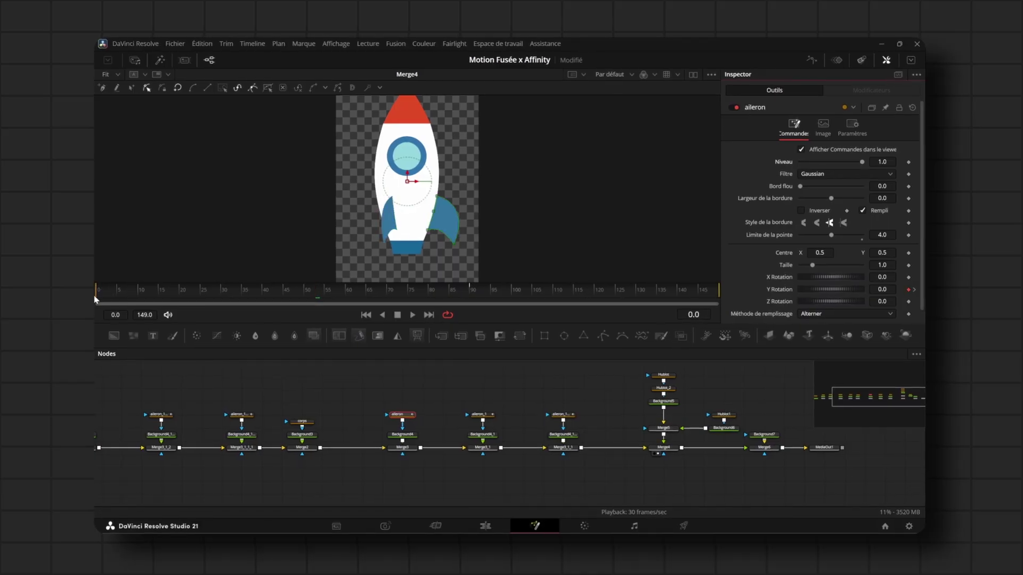
pyautogui.scroll(3, 456, 420)
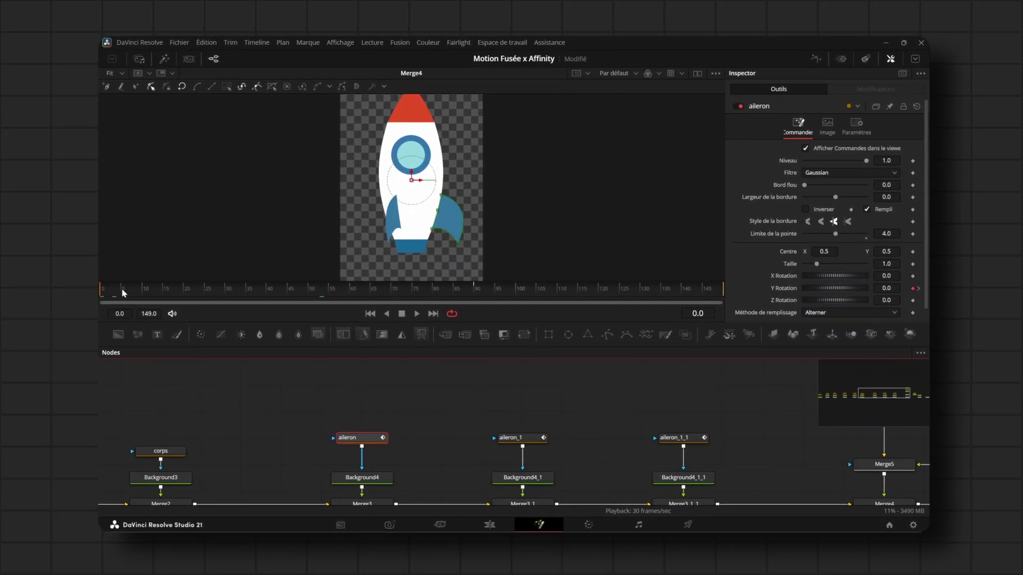
pyautogui.moveTo(117, 291); pyautogui.dragTo(209, 290)
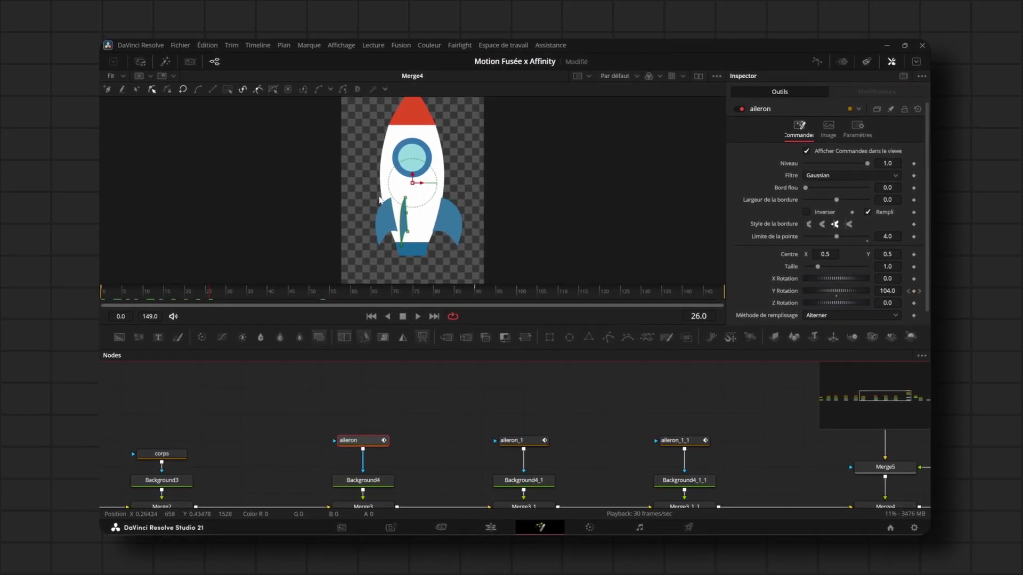
pyautogui.moveTo(210, 299); pyautogui.dragTo(291, 302)
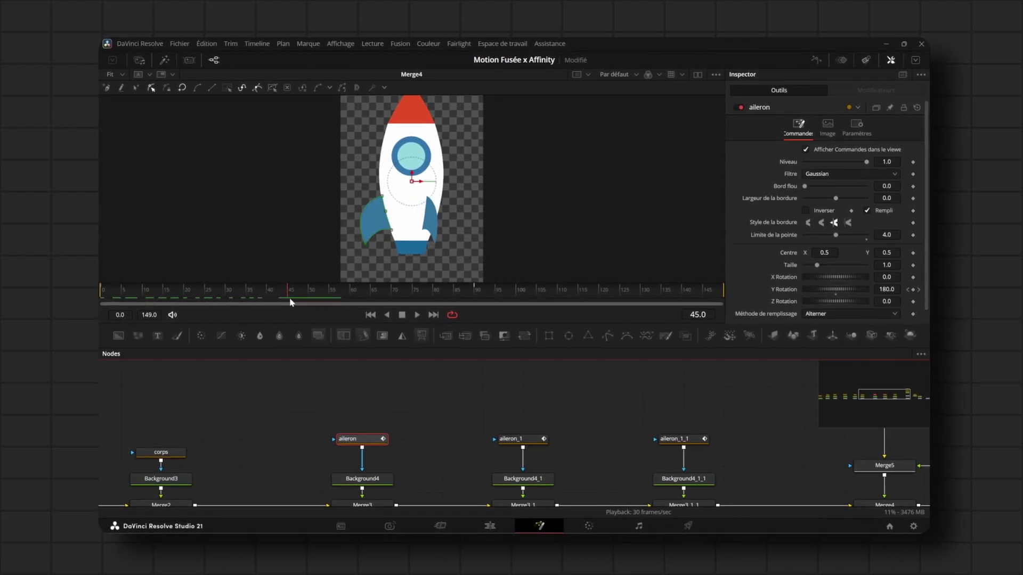
pyautogui.click(908, 164)
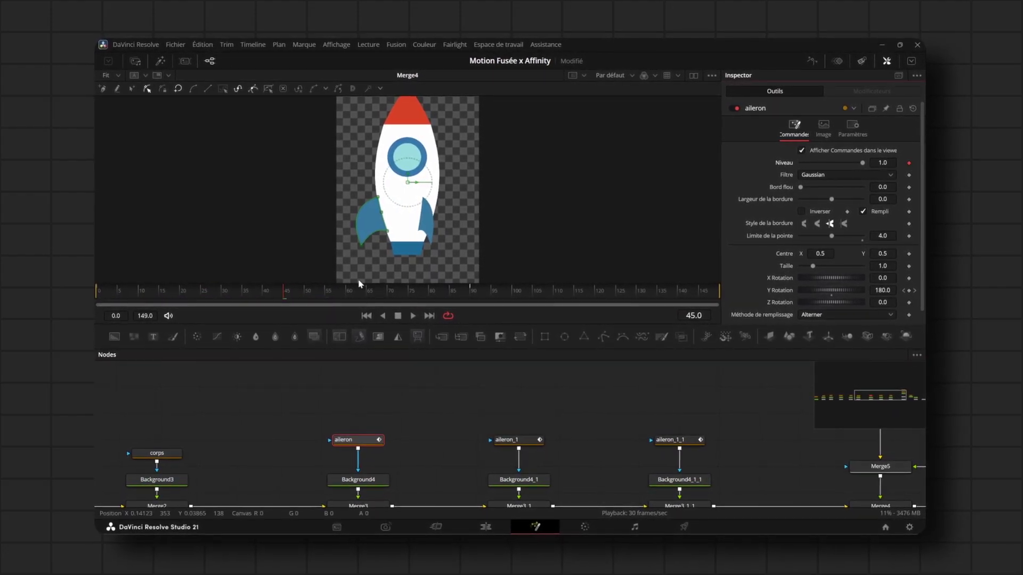
# - Keyframe the front aileron mask's Niveau at 0.0 on frame 46
pyautogui.click(292, 290)
pyautogui.moveTo(866, 163); pyautogui.dragTo(726, 165)
pyautogui.click(324, 376)
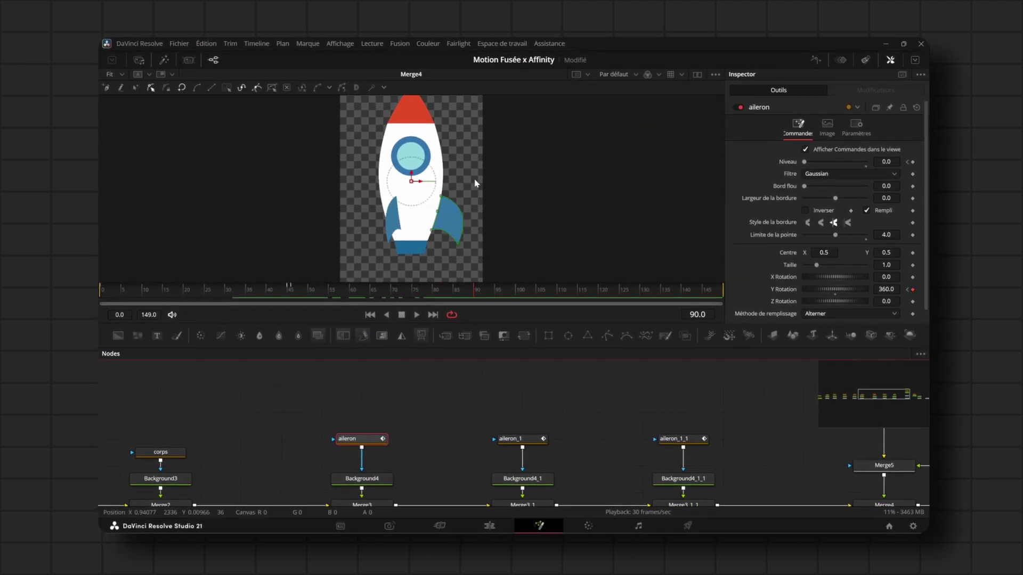
# - Keyframe the front aileron_1 mask's Niveau at 1.0 on frame 15 and at 0.0 on frame 16
pyautogui.click(511, 438)
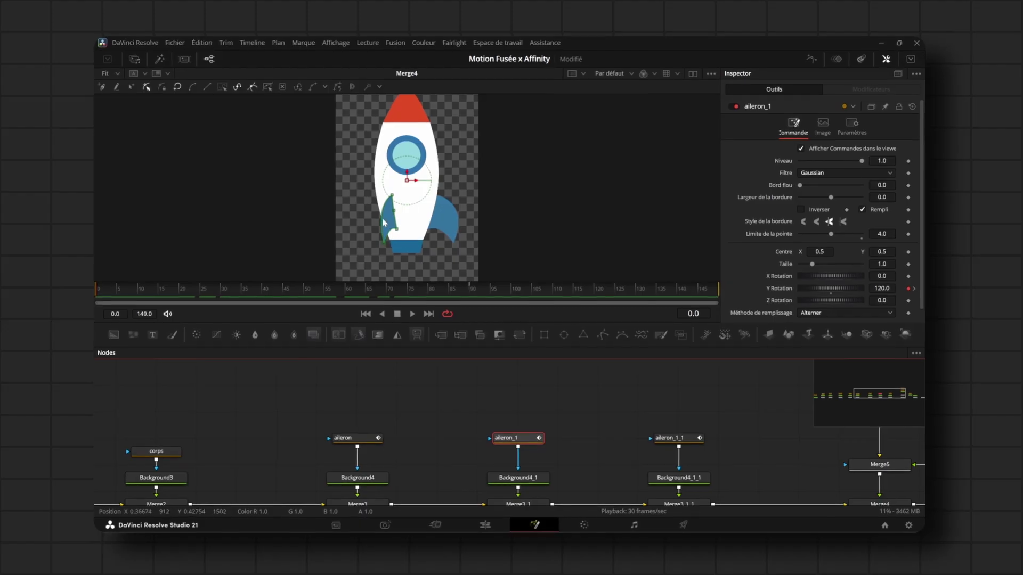
pyautogui.moveTo(128, 292); pyautogui.dragTo(166, 297)
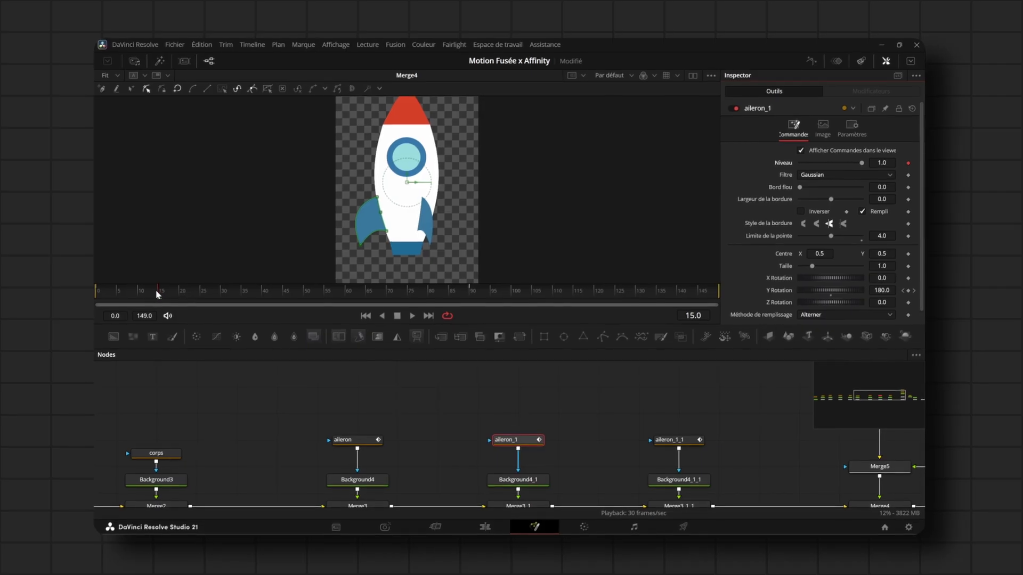
pyautogui.moveTo(861, 163); pyautogui.dragTo(743, 165)
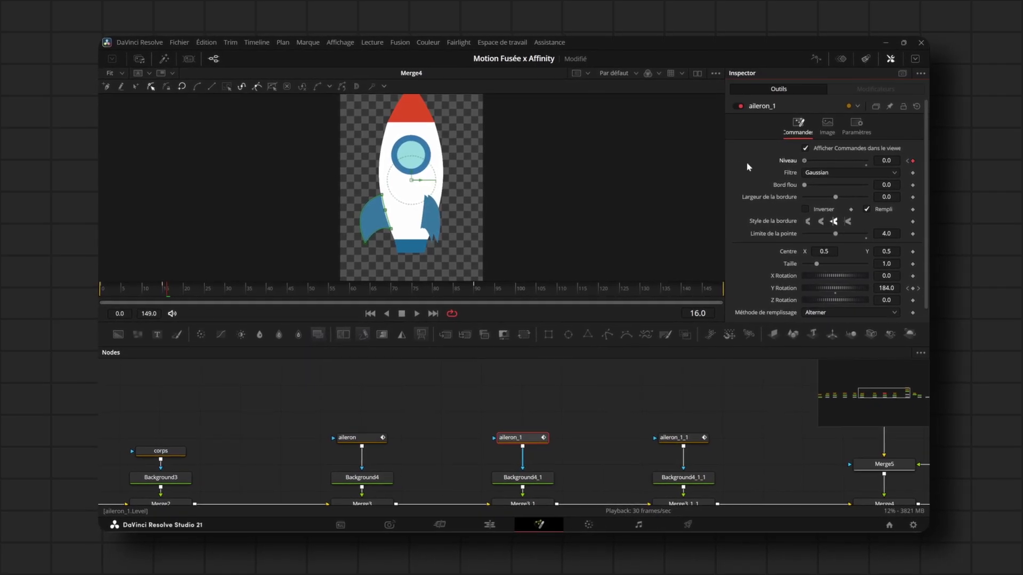
# - Keyframe the aileron_1 mask's Niveau at 0.0 on frame 60 and at 1.0 on frame 61, and play back the animation
pyautogui.moveTo(168, 291); pyautogui.dragTo(349, 308)
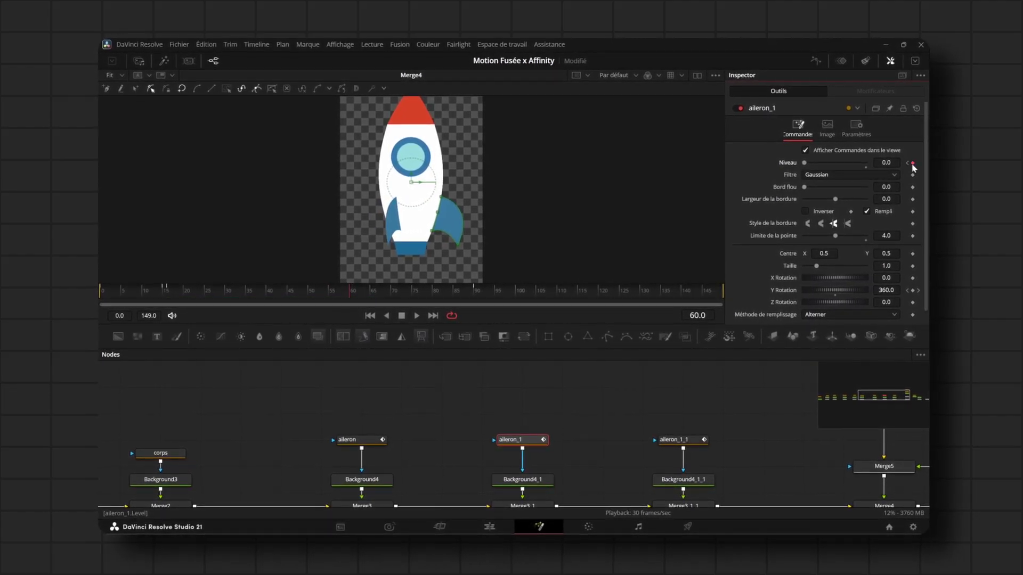
pyautogui.click(354, 292)
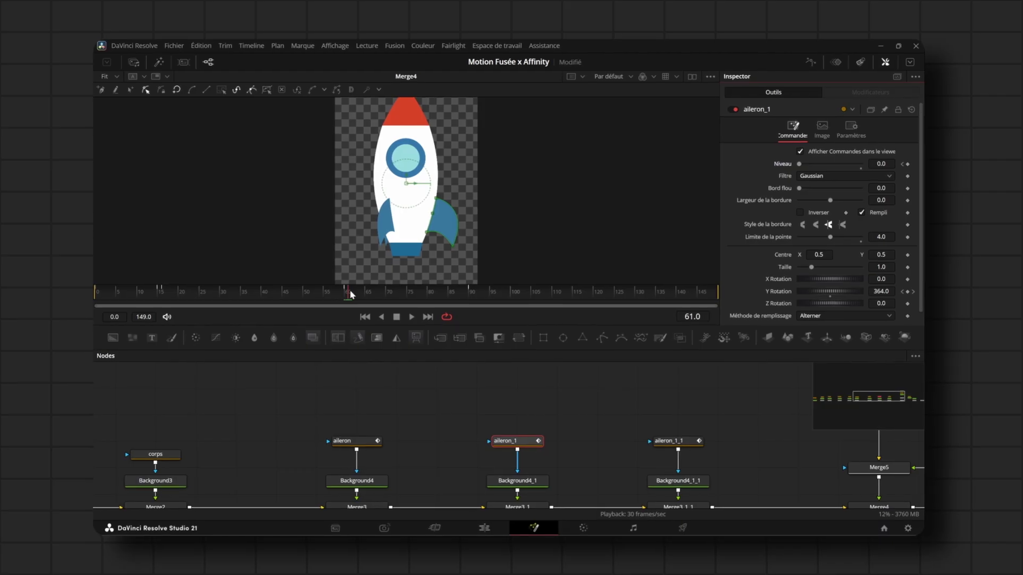
pyautogui.moveTo(858, 166); pyautogui.dragTo(868, 164)
pyautogui.press('space')
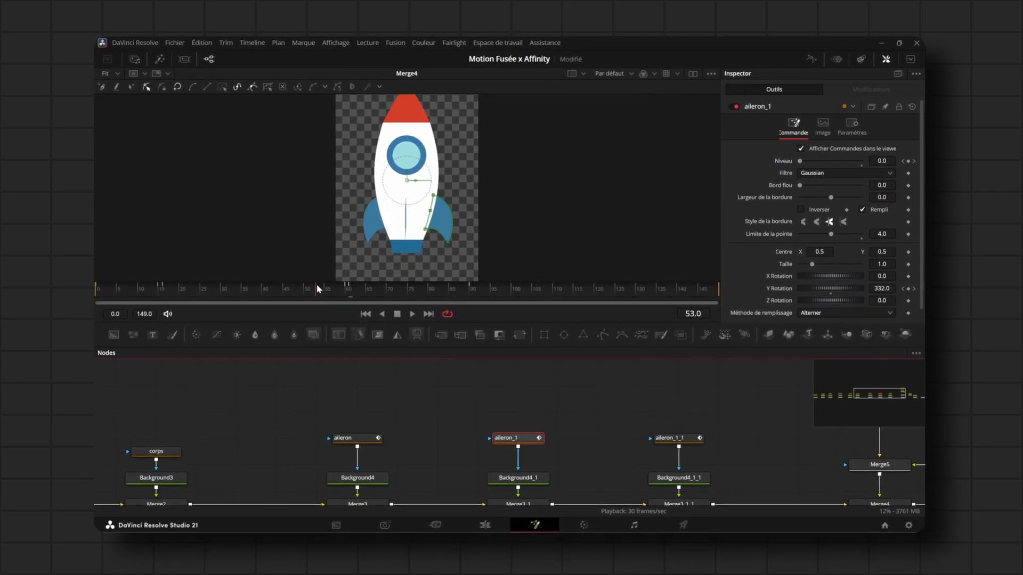
pyautogui.press('space')
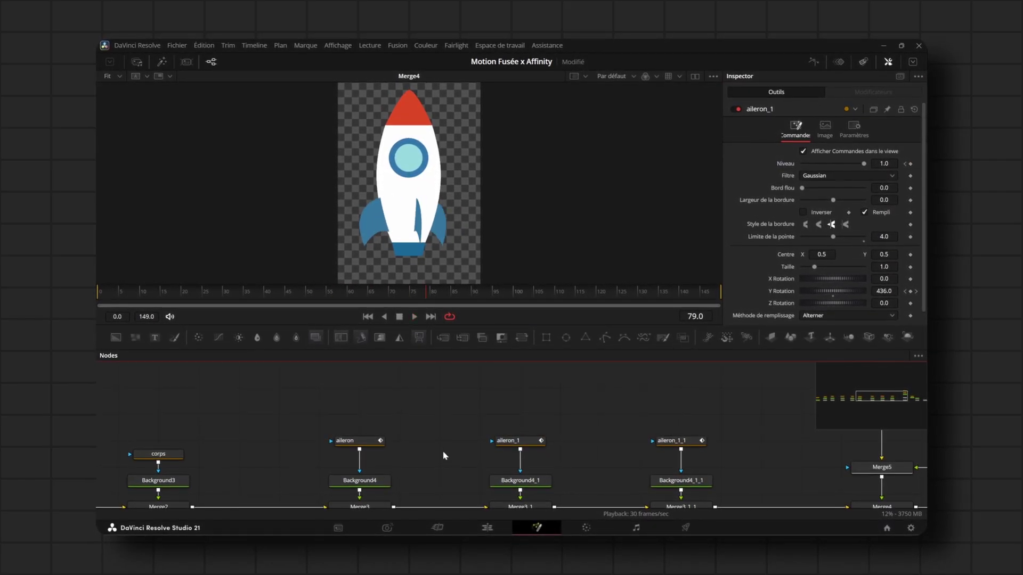
# - Keyframe the front aileron_1_1 mask's Niveau at 0.0 on frame 30 and at 1.0 on frame 31
pyautogui.click(686, 441)
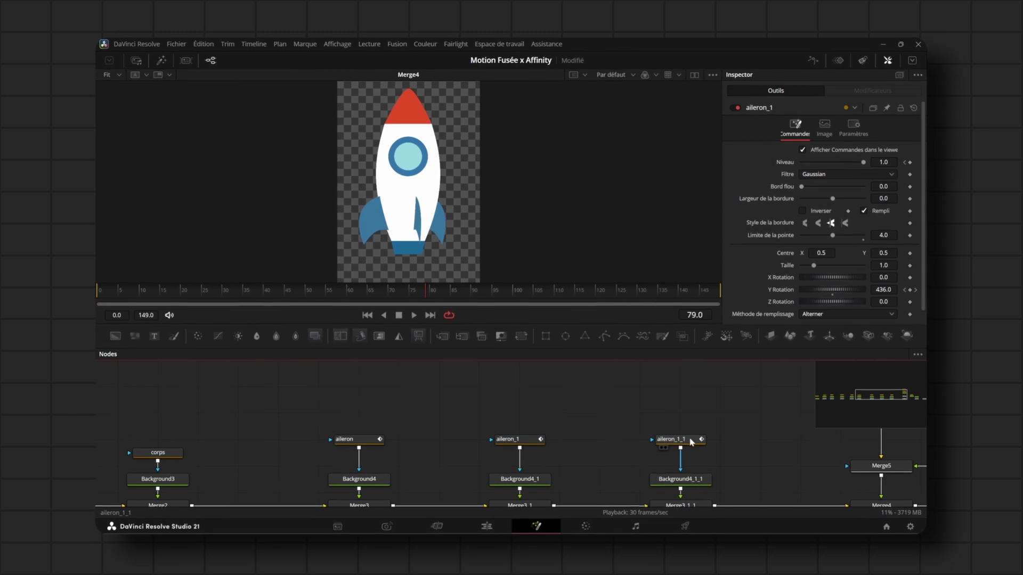
pyautogui.click(97, 294)
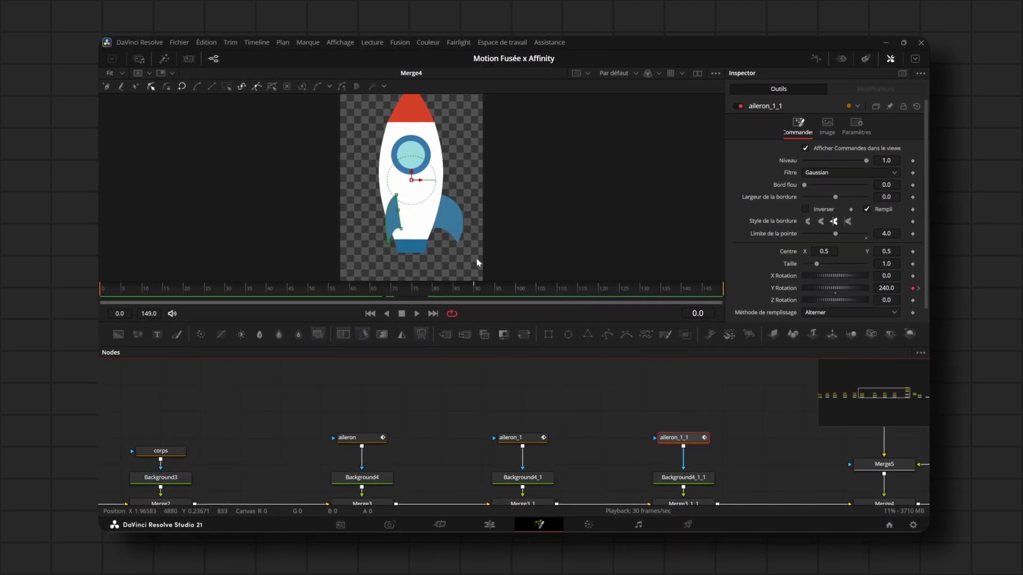
pyautogui.moveTo(864, 162); pyautogui.dragTo(792, 168)
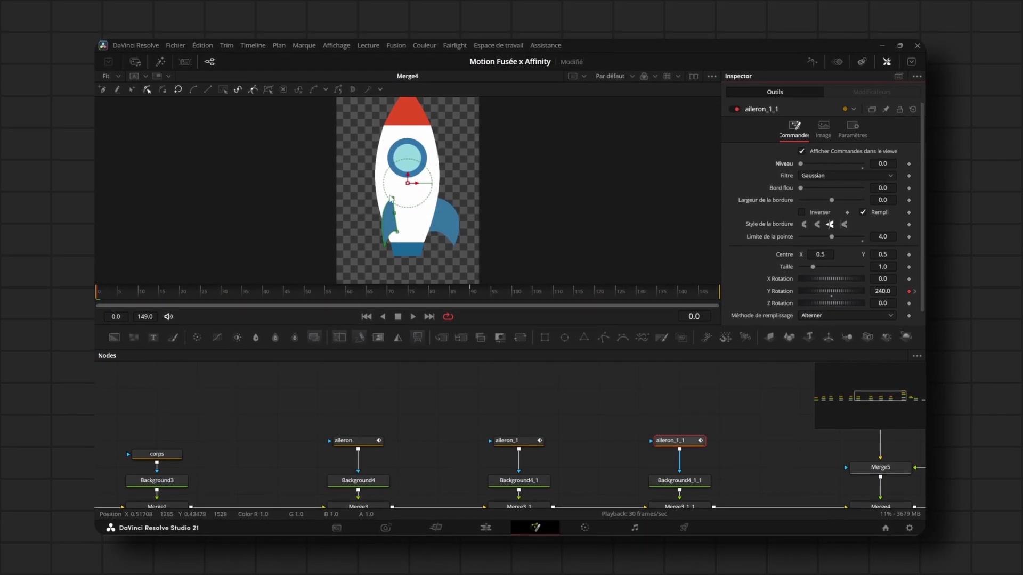
pyautogui.moveTo(98, 291); pyautogui.dragTo(223, 295)
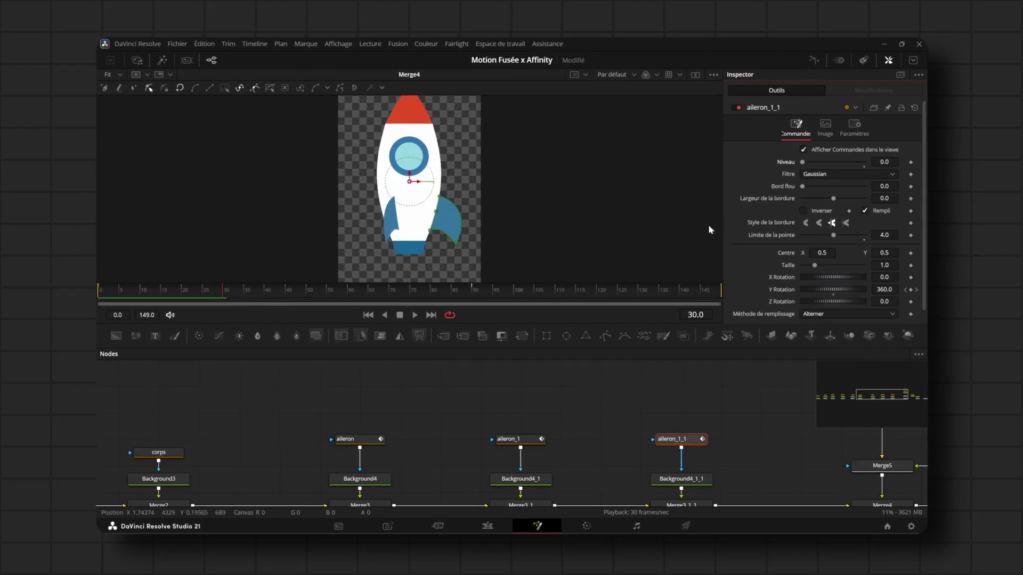
pyautogui.click(910, 163)
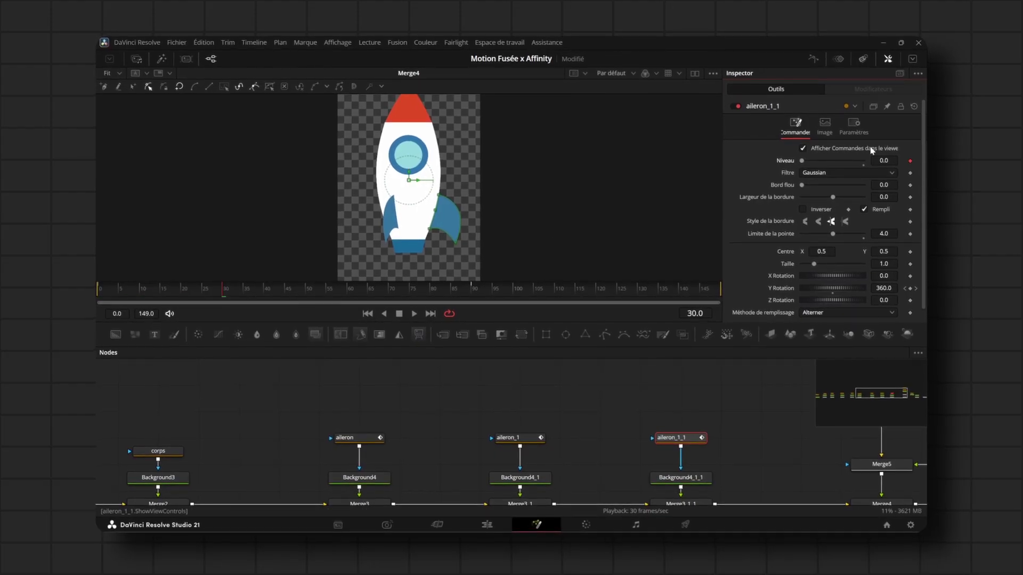
pyautogui.click(225, 297)
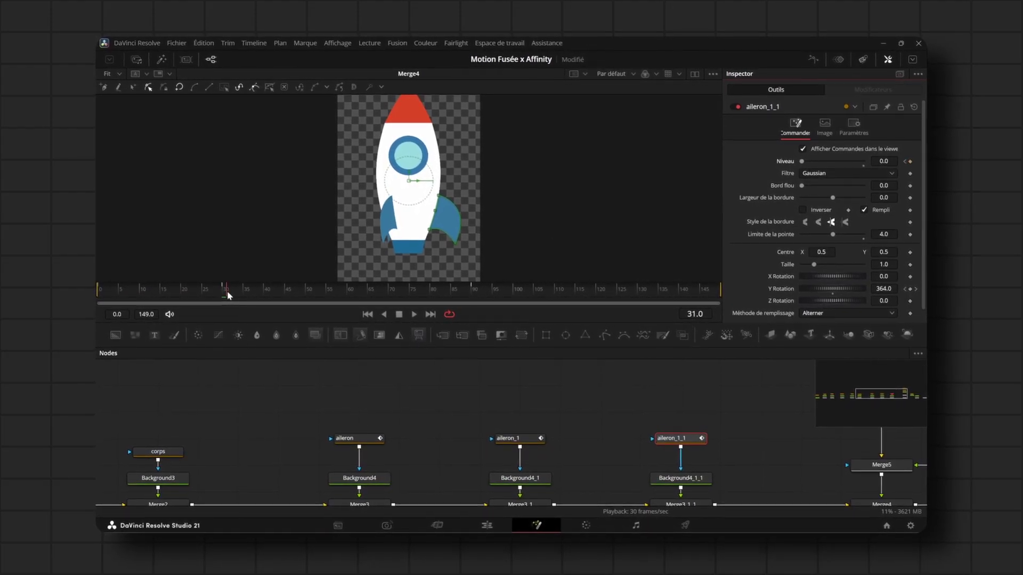
pyautogui.moveTo(800, 162); pyautogui.dragTo(864, 164)
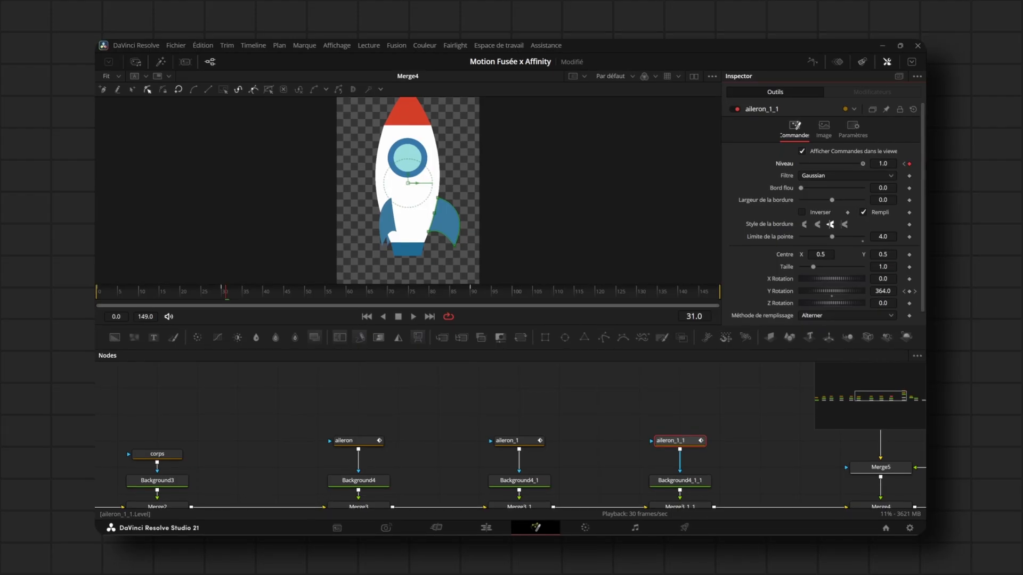
# - Keyframe the aileron_1_1 mask's Niveau at 1.0 on frame 75, turn it off from frame 76, and play back the rotation
pyautogui.moveTo(227, 294); pyautogui.dragTo(410, 296)
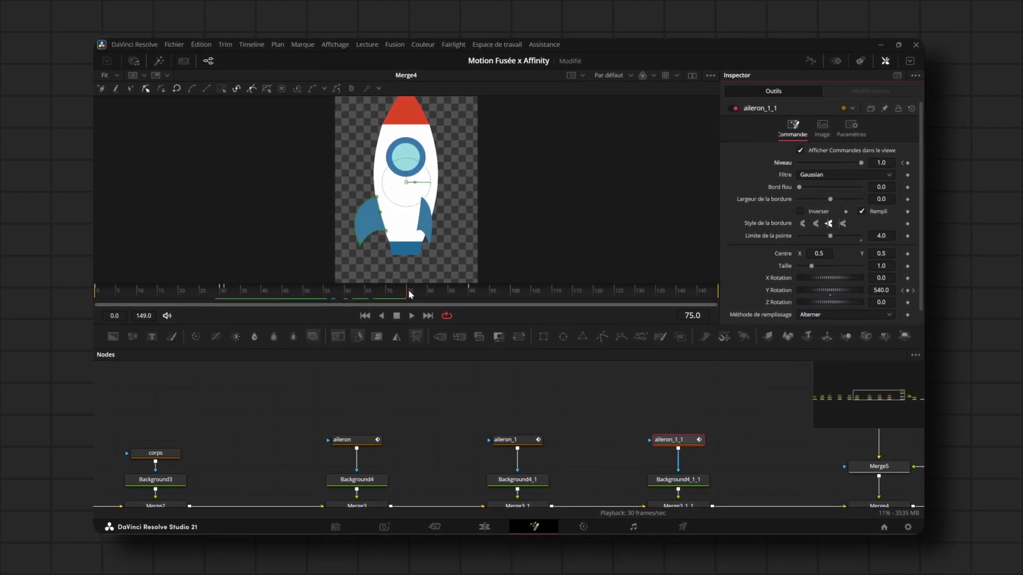
pyautogui.click(911, 164)
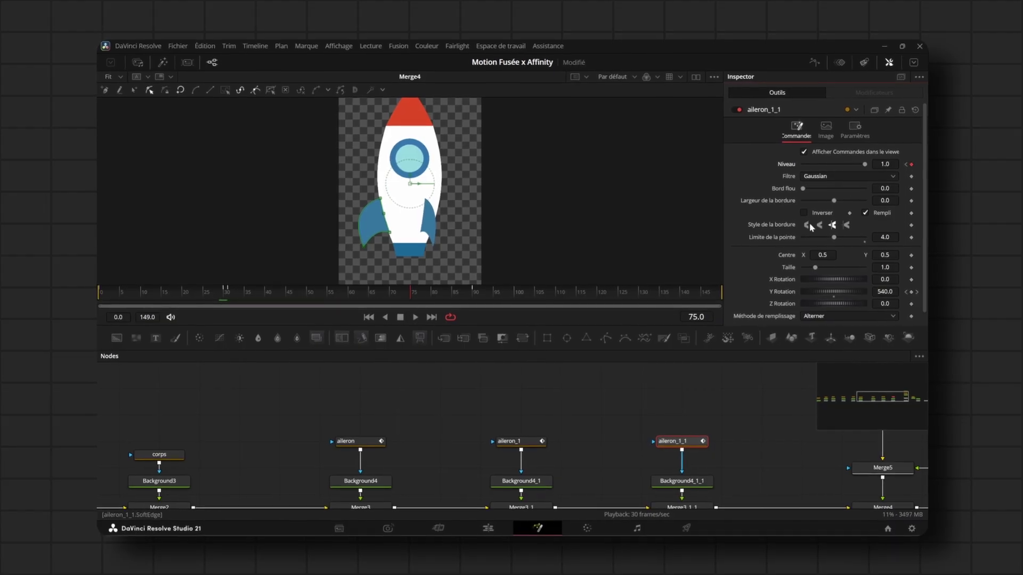
pyautogui.click(412, 290)
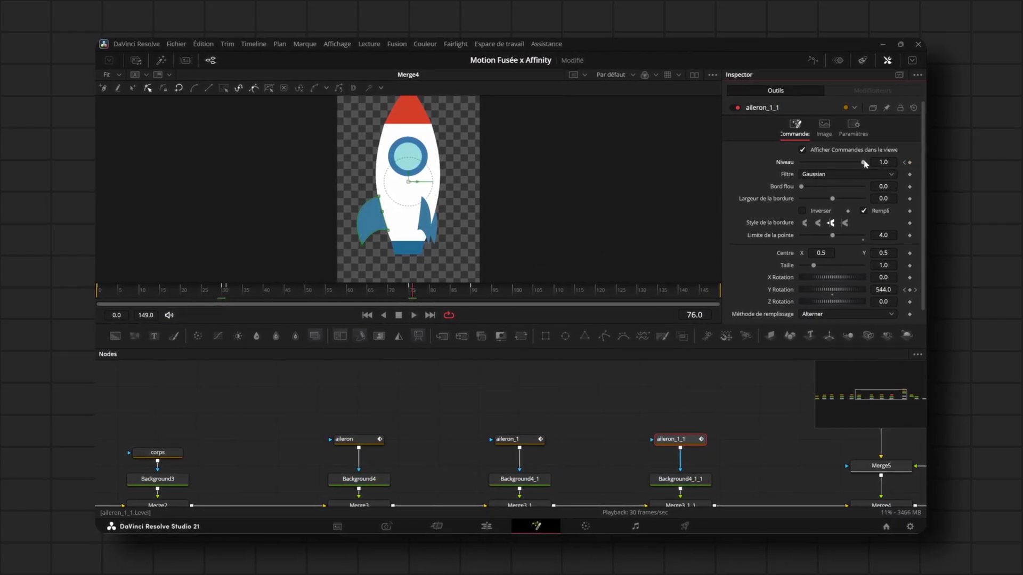
pyautogui.click(526, 379)
pyautogui.moveTo(413, 291); pyautogui.dragTo(96, 311)
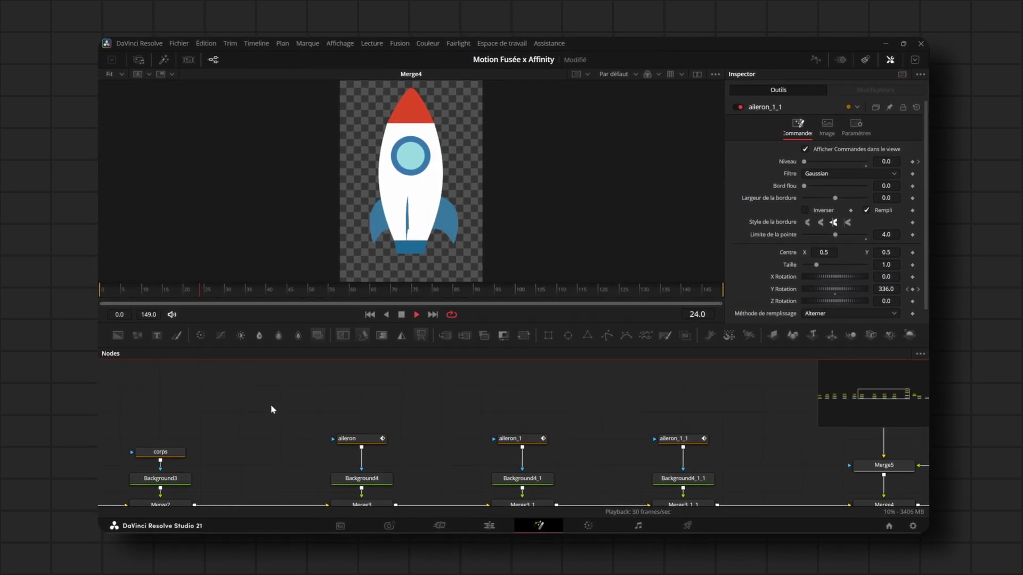
pyautogui.press('space')
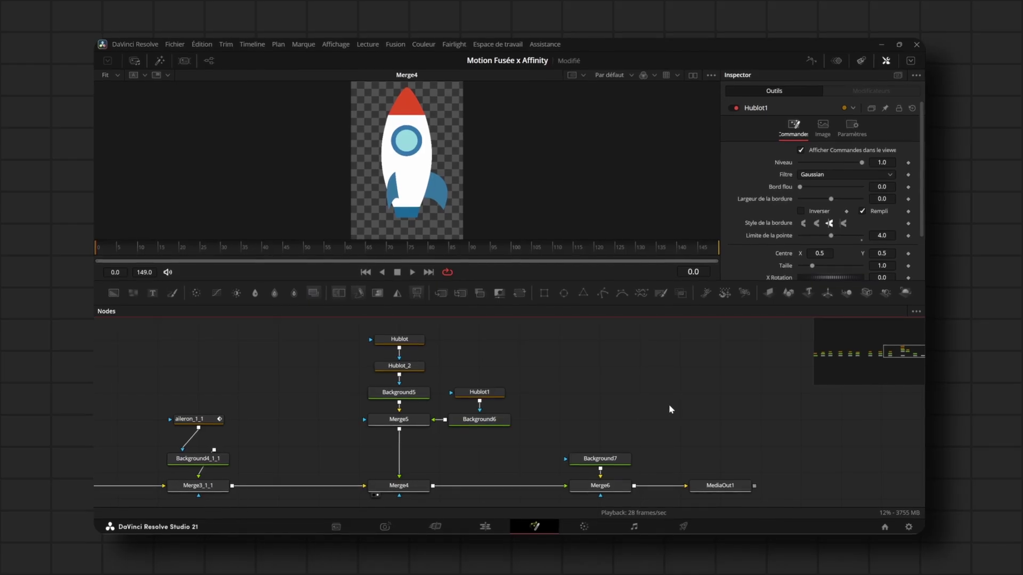
# - Review the Hublot, Hublot_2 and Hublot1 masks and insert a DVE node between Merge5 and Merge4
pyautogui.click(403, 346)
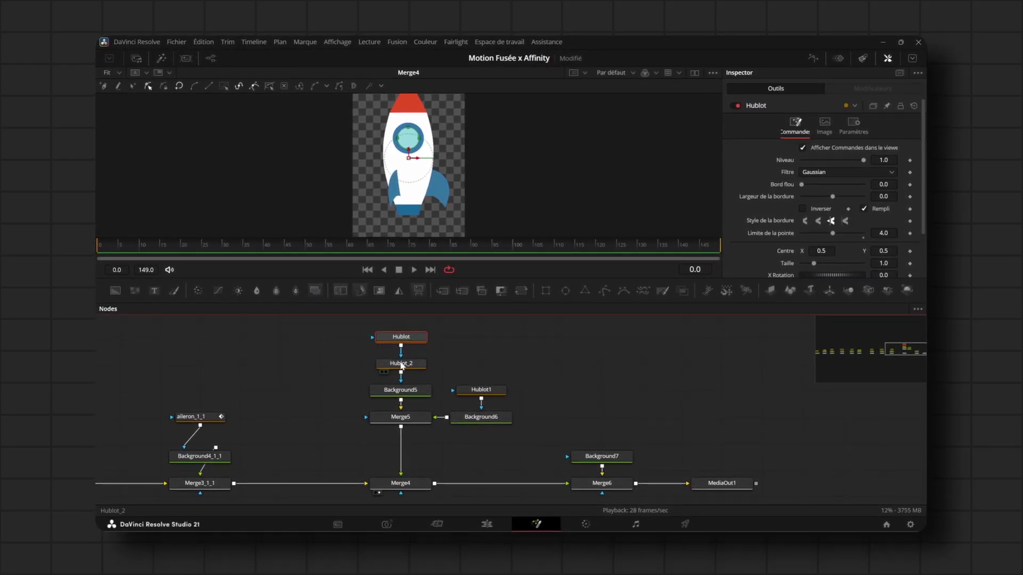
pyautogui.click(409, 366)
pyautogui.click(485, 393)
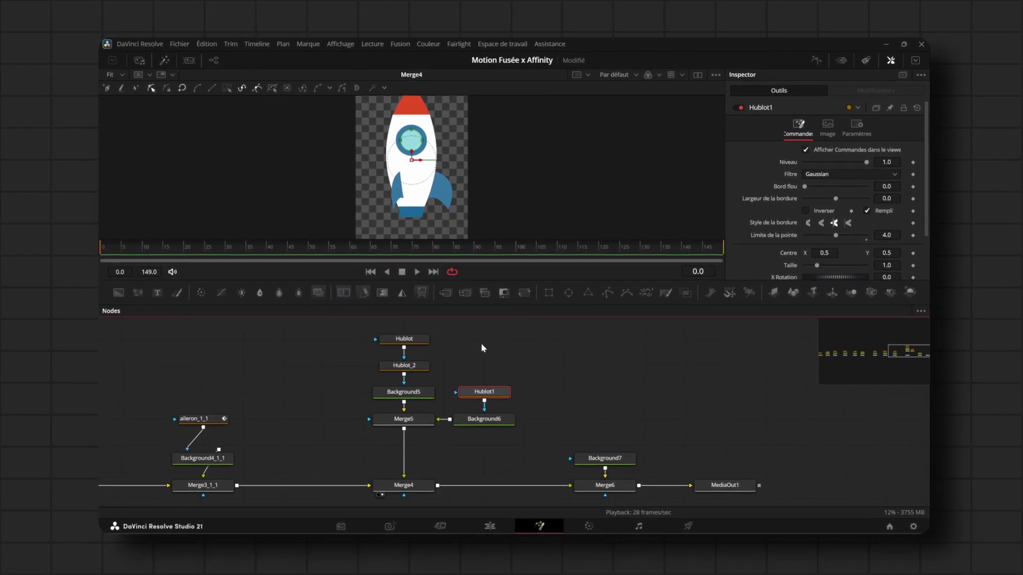
pyautogui.click(403, 429)
pyautogui.hotkey('shift', 'space')
pyautogui.write('dve')
pyautogui.press('Return')
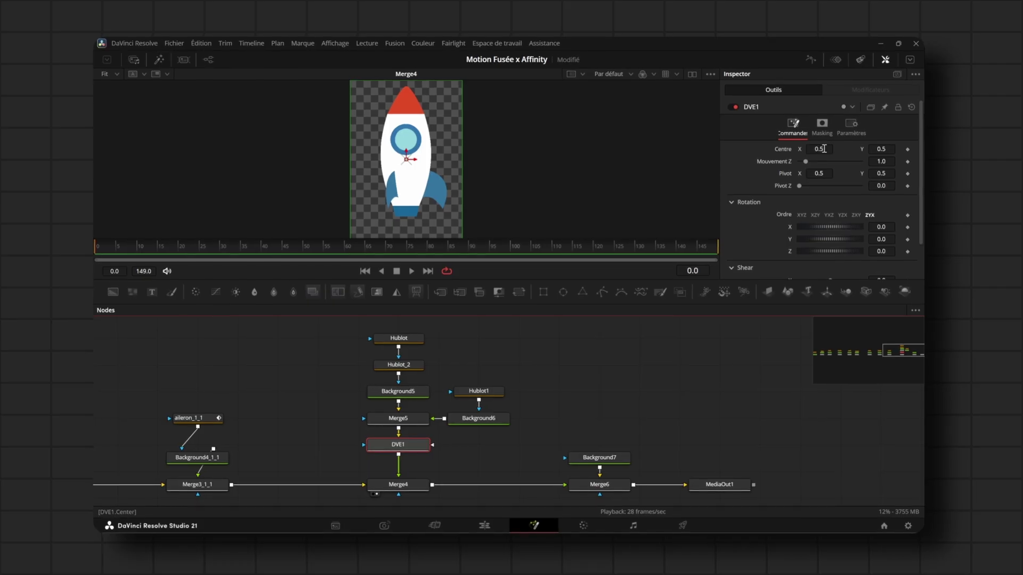
# - Try out DVE1's Centre X and X, Y and Z rotation on the porthole
pyautogui.moveTo(824, 149); pyautogui.dragTo(807, 175)
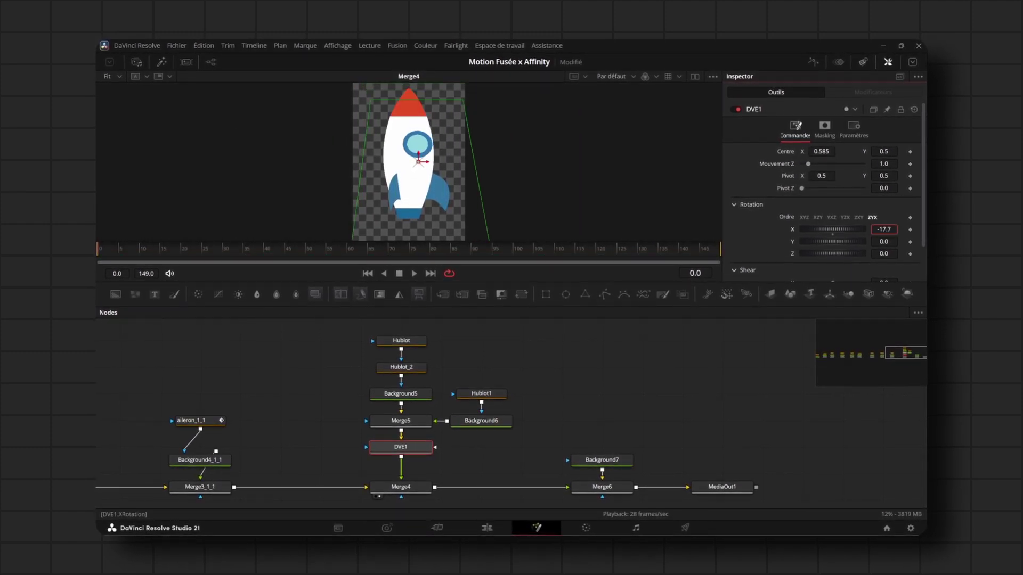
pyautogui.moveTo(883, 227); pyautogui.dragTo(881, 250)
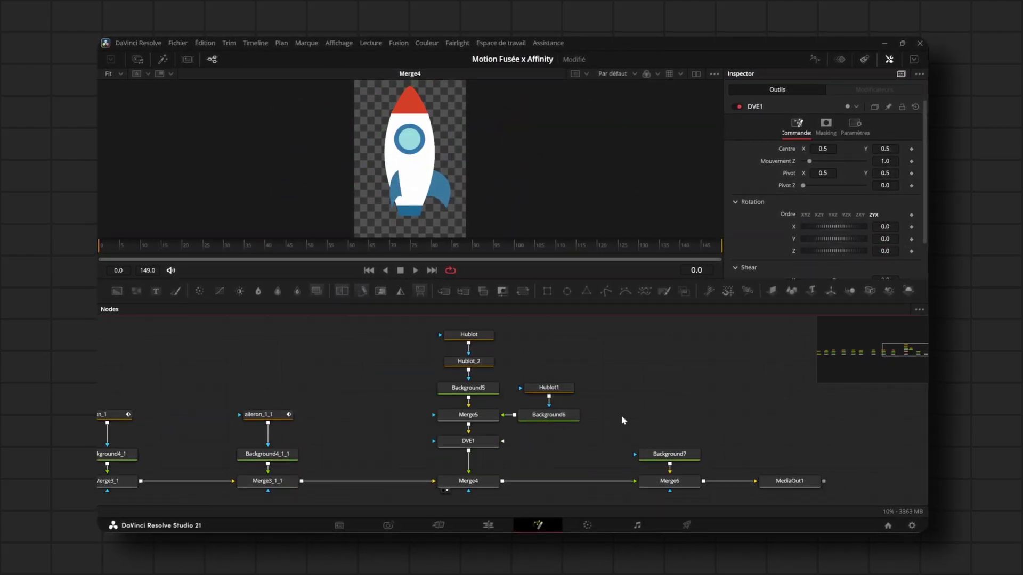
# - Move DVE1's pivot to the centre of the porthole, at X 0.498 and Y 0.624
pyautogui.click(470, 446)
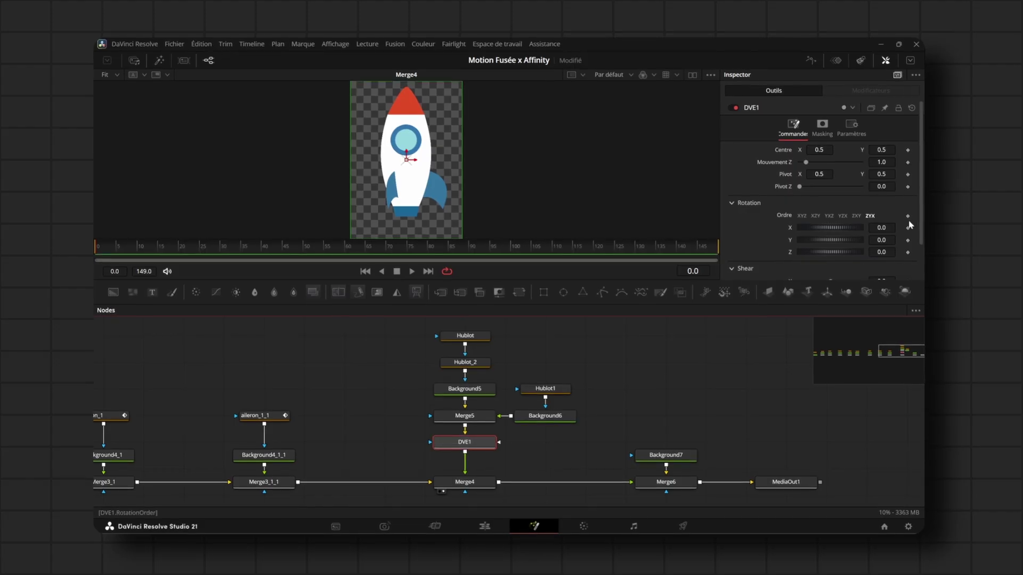
pyautogui.moveTo(884, 174); pyautogui.dragTo(917, 175)
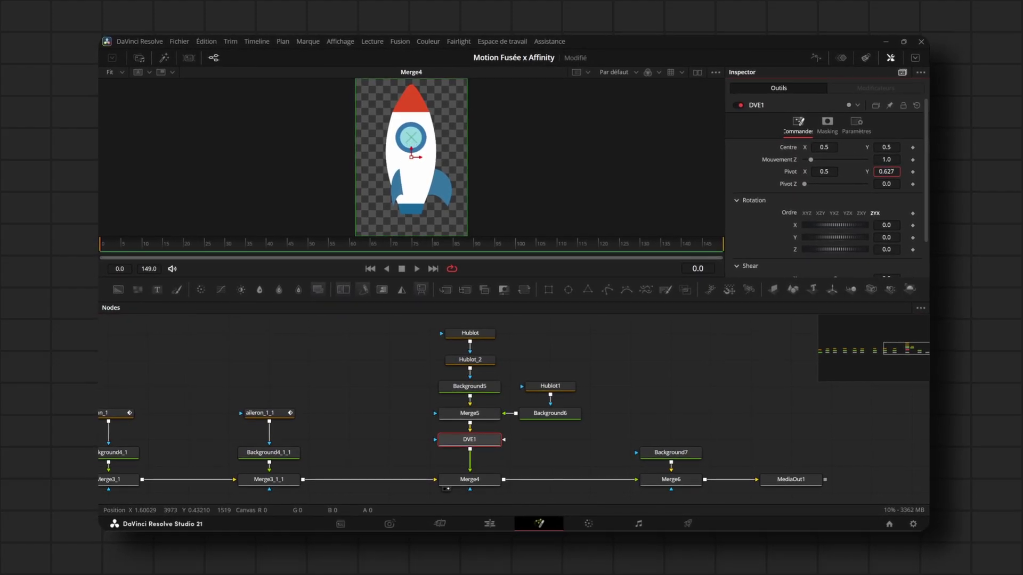
pyautogui.moveTo(823, 172); pyautogui.dragTo(823, 172)
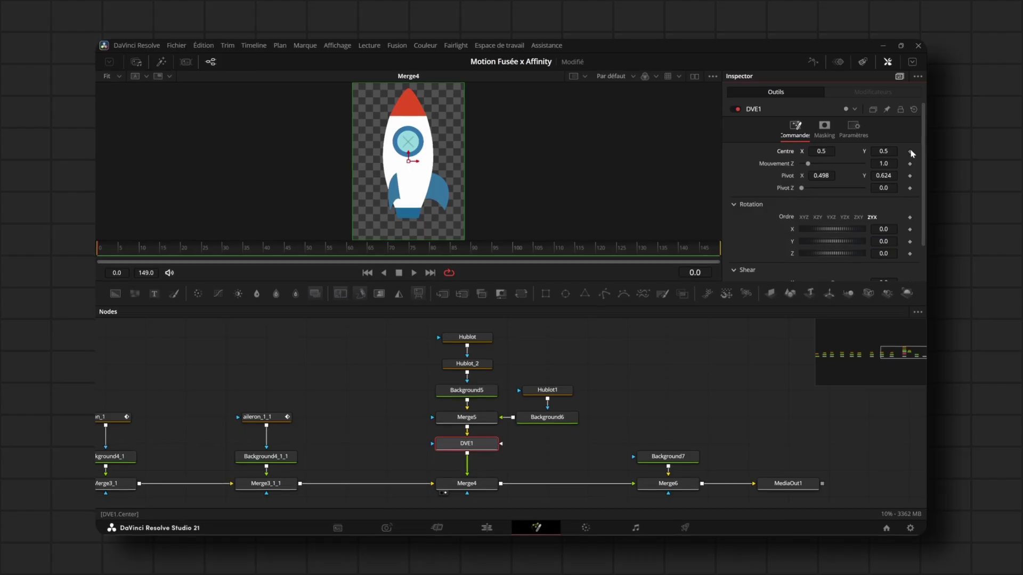
# - Keyframe DVE1's Centre X at 0.269 and Y rotation at -65.7 on frames 0 and 90
pyautogui.click(909, 242)
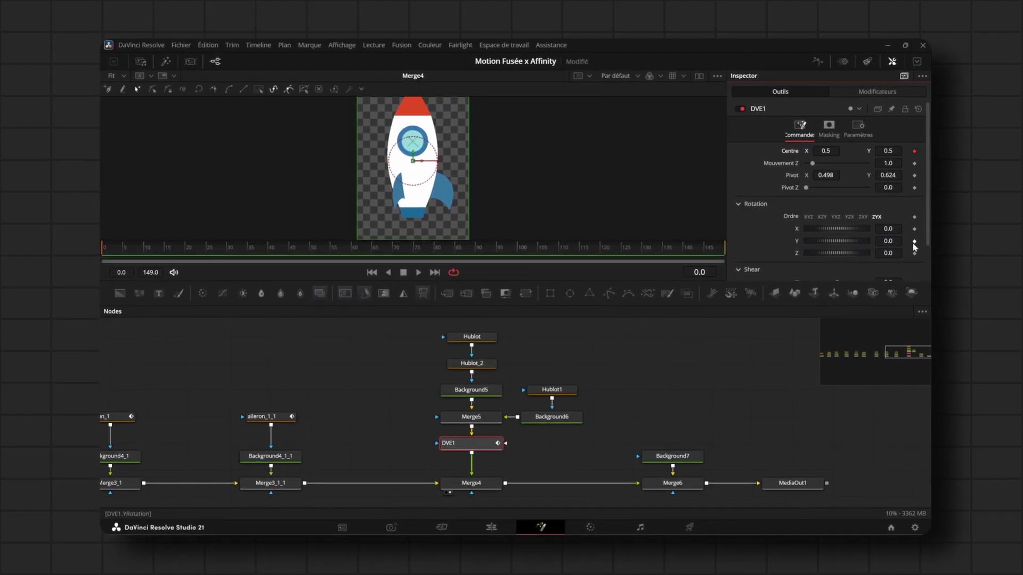
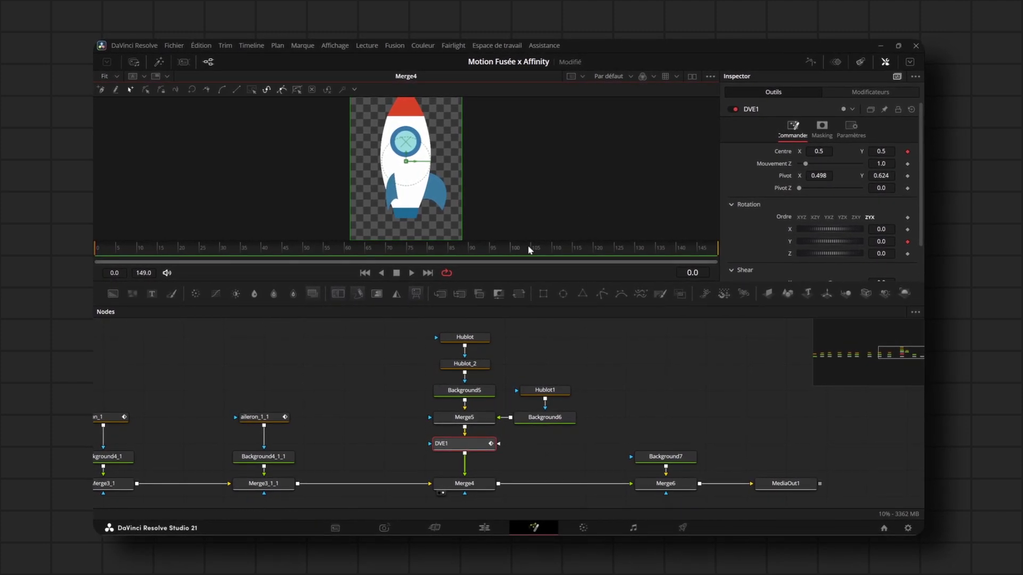
pyautogui.moveTo(818, 150); pyautogui.dragTo(716, 152)
pyautogui.moveTo(883, 240); pyautogui.dragTo(800, 242)
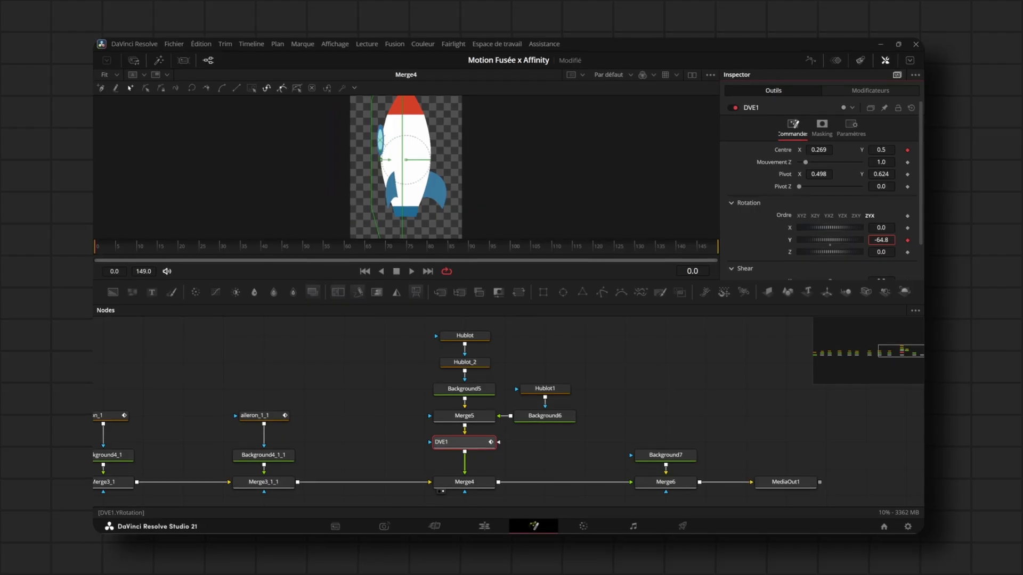
pyautogui.moveTo(176, 250); pyautogui.dragTo(474, 261)
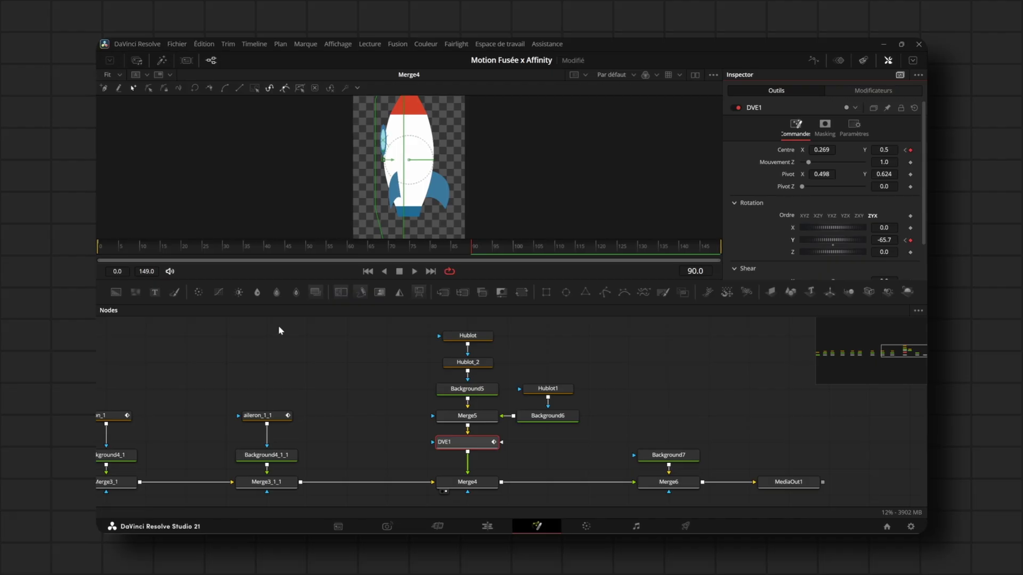
# - On frame 45, keyframe DVE1's Centre X at 0.74 and its Y rotation at positive 65.7, and scrub through the motion
pyautogui.click(292, 245)
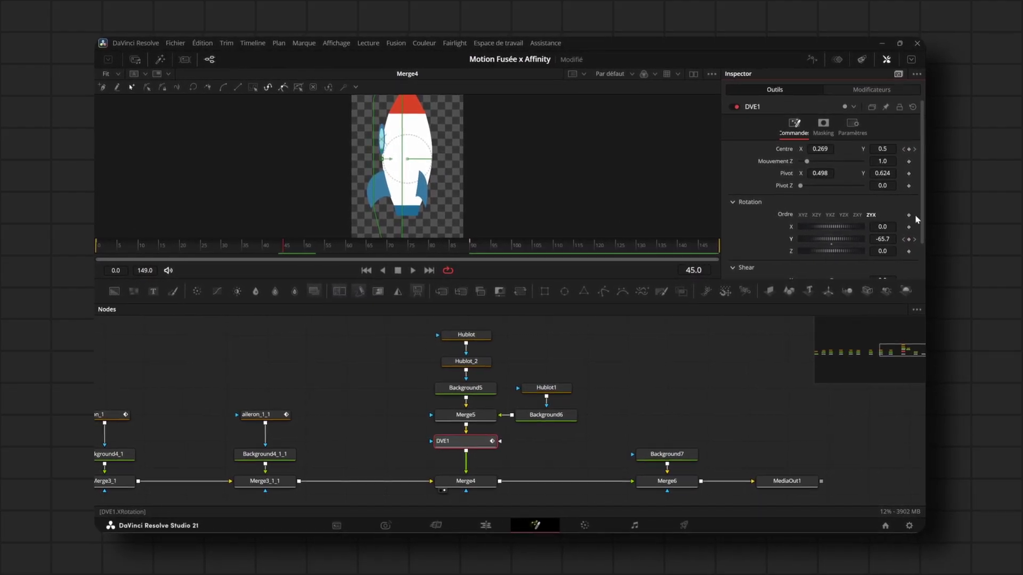
pyautogui.moveTo(820, 149); pyautogui.dragTo(925, 153)
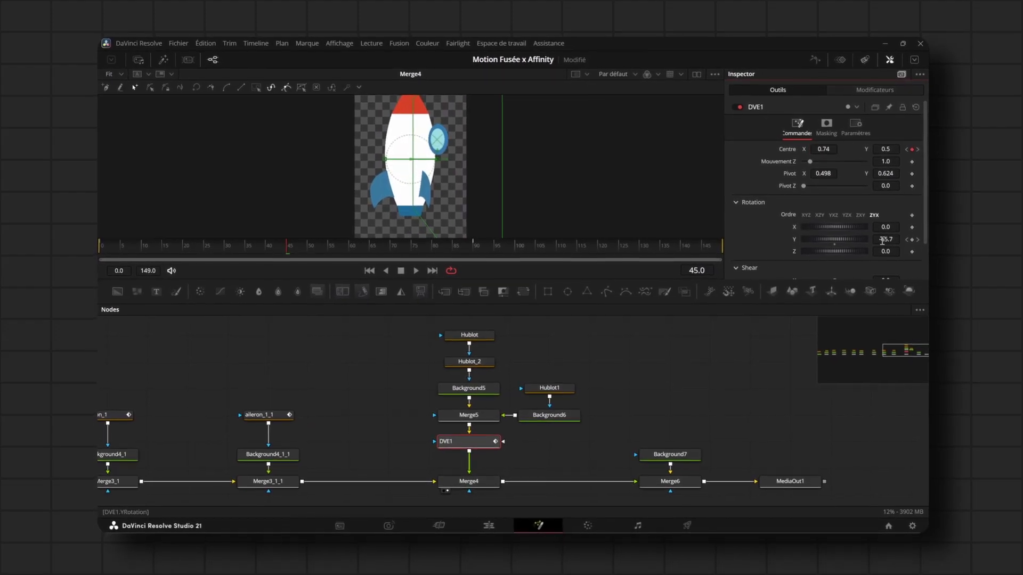
pyautogui.click(884, 242)
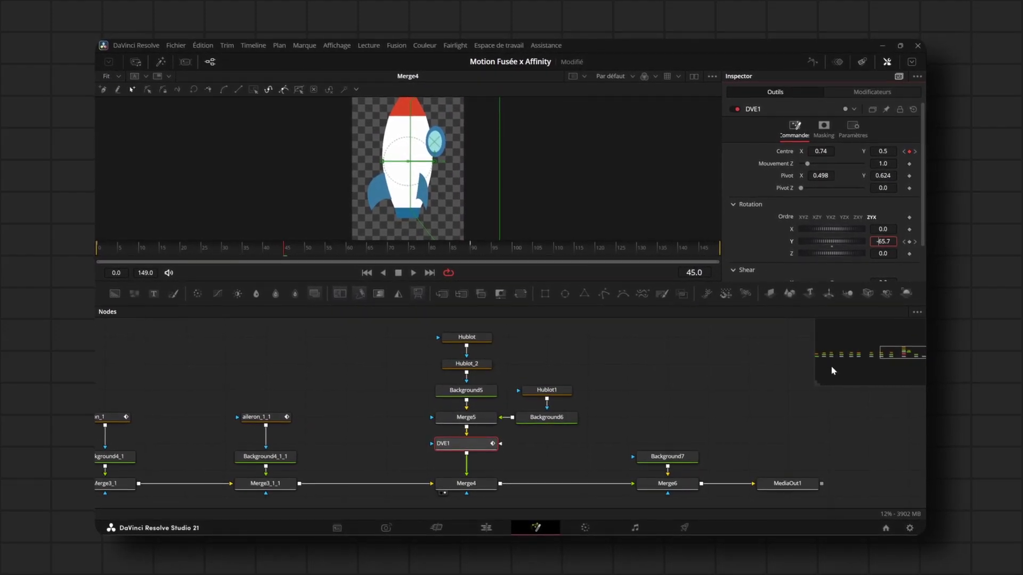
pyautogui.moveTo(257, 250); pyautogui.dragTo(399, 243)
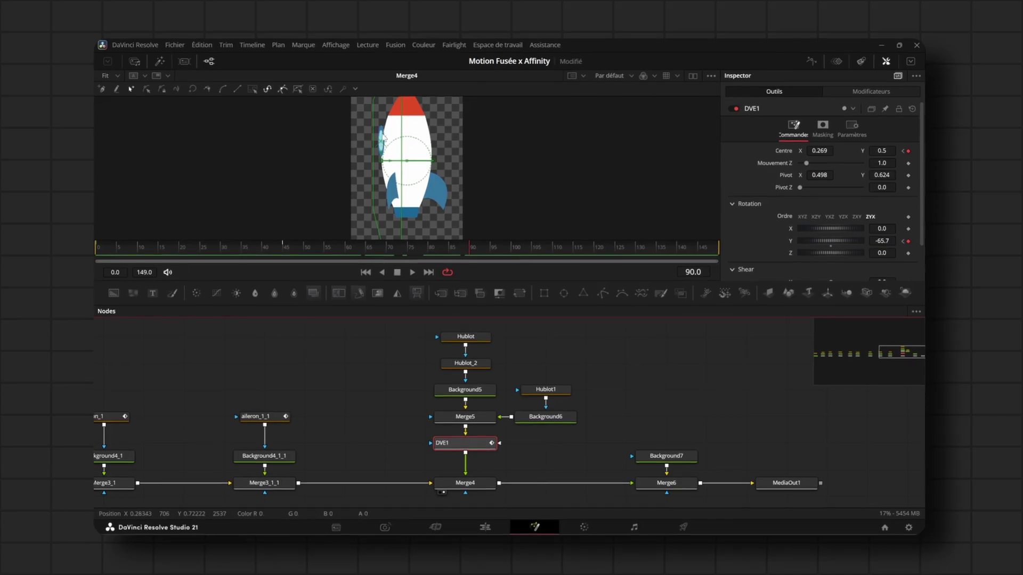
# - Connect the corps shape to Merge4 as its effect mask and scrub the timeline to check the porthole stays inside the body
pyautogui.moveTo(334, 368); pyautogui.dragTo(420, 339)
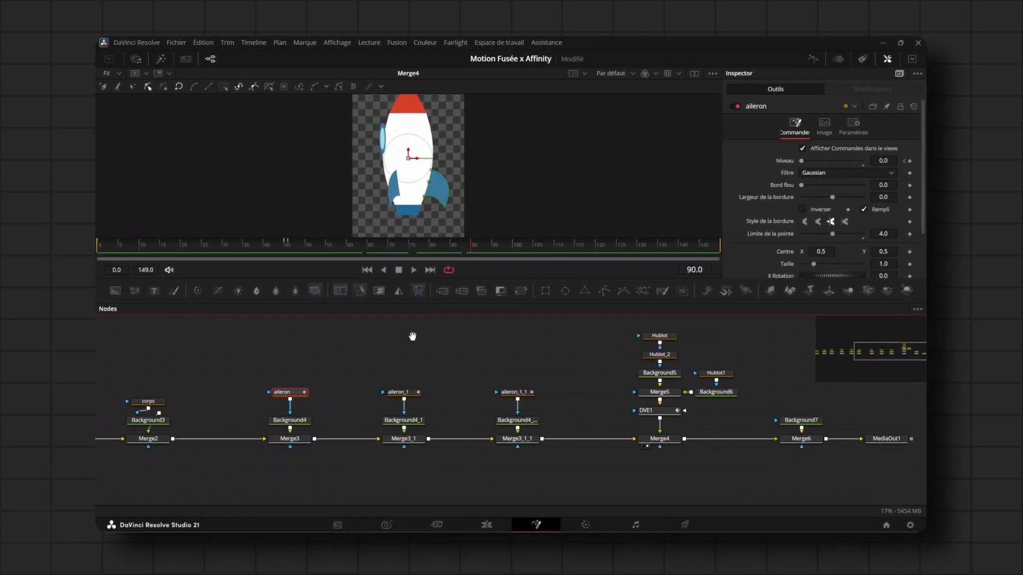
pyautogui.click(147, 375)
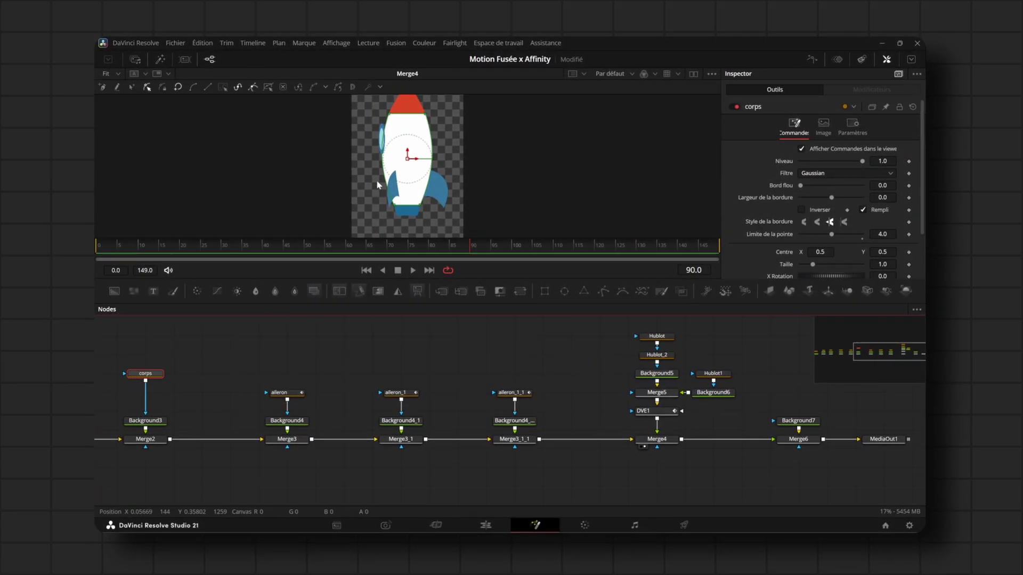
pyautogui.moveTo(147, 382); pyautogui.dragTo(623, 424)
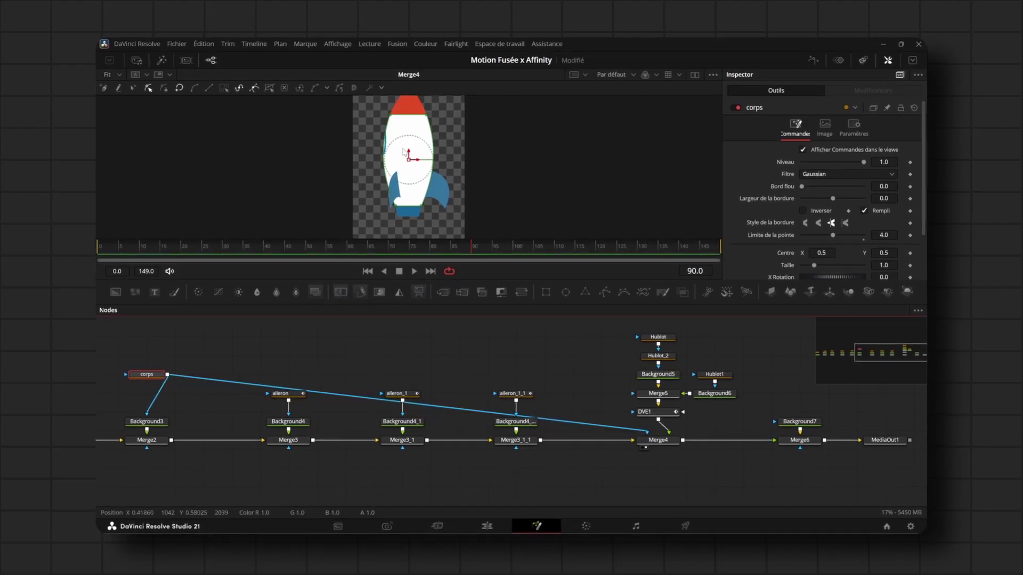
pyautogui.click(654, 441)
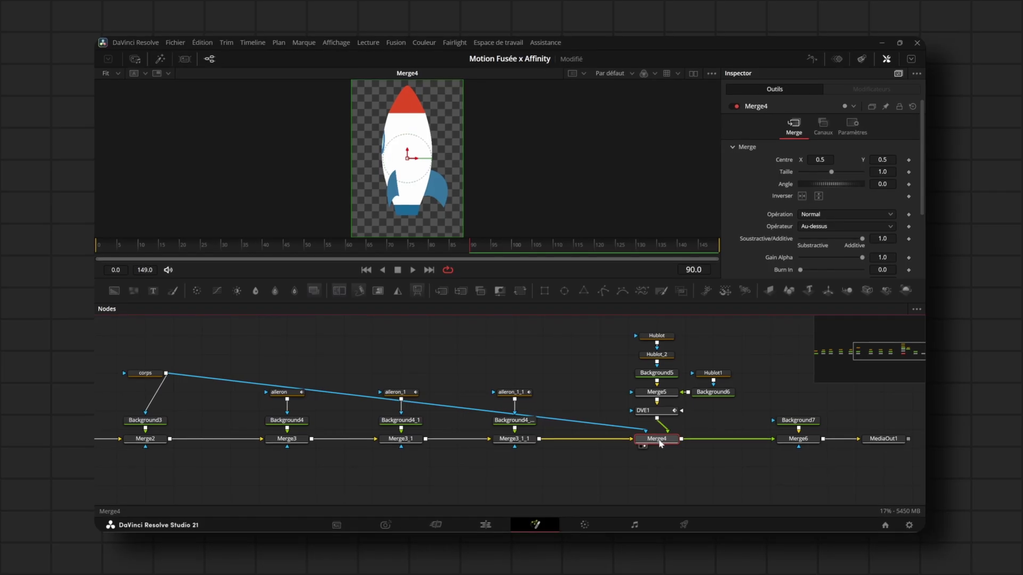
pyautogui.moveTo(687, 423); pyautogui.dragTo(664, 437)
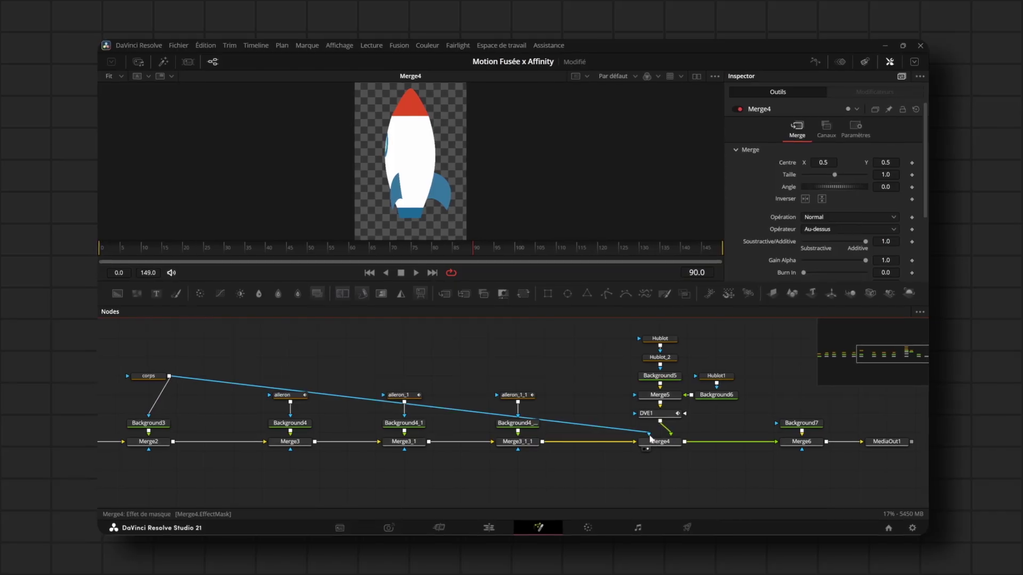
pyautogui.click(119, 250)
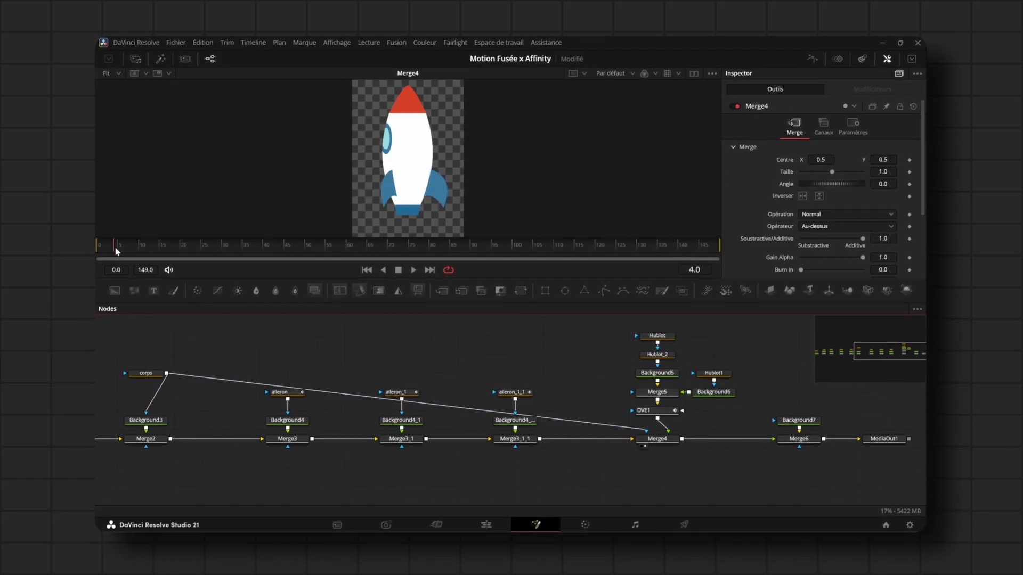
pyautogui.moveTo(164, 247); pyautogui.dragTo(371, 255)
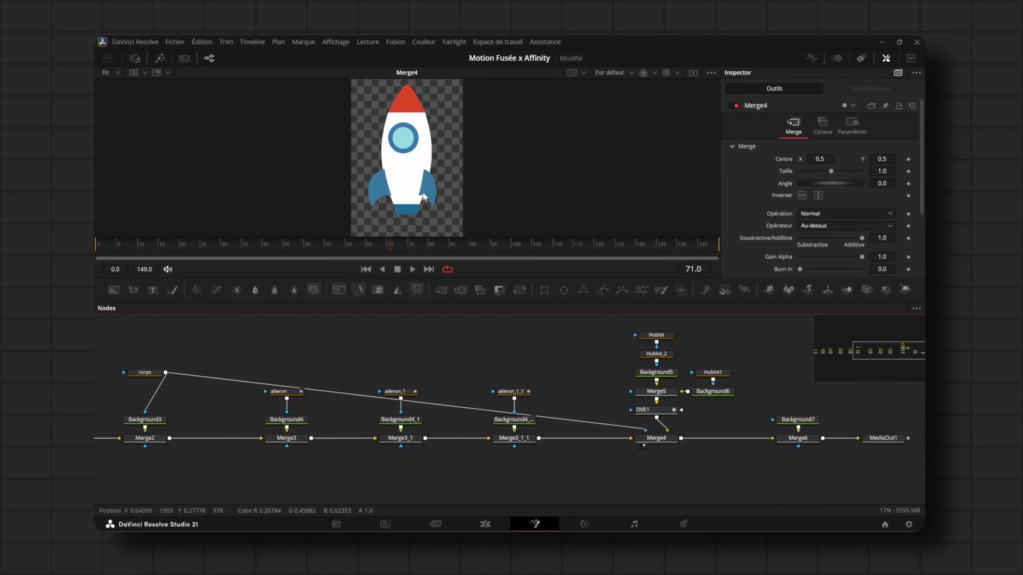
# - Keyframe Merge4's Fondu value at 1.0 on frame 0 and 0.0 on frame 1
pyautogui.click(654, 439)
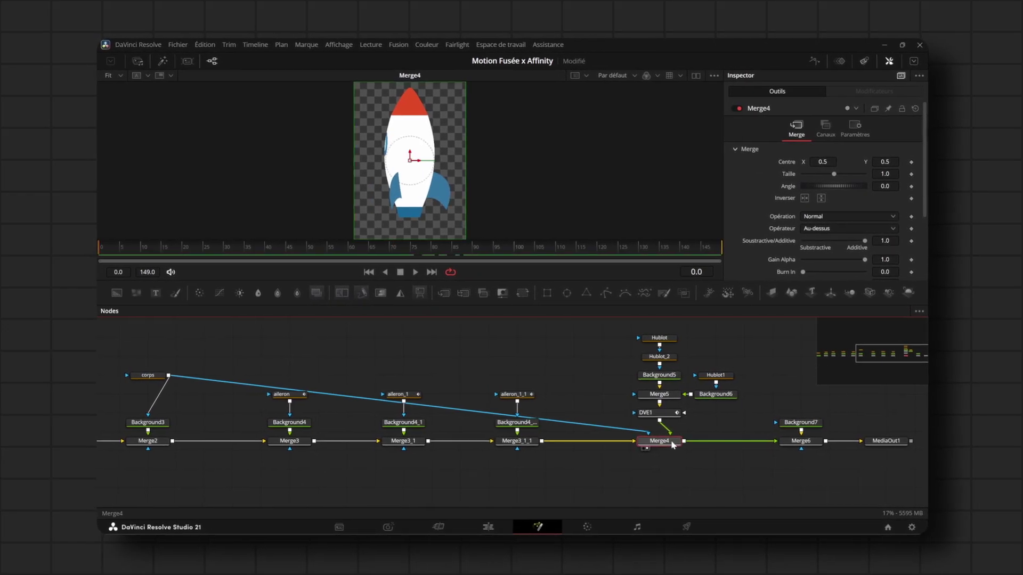
pyautogui.moveTo(677, 428); pyautogui.dragTo(586, 424)
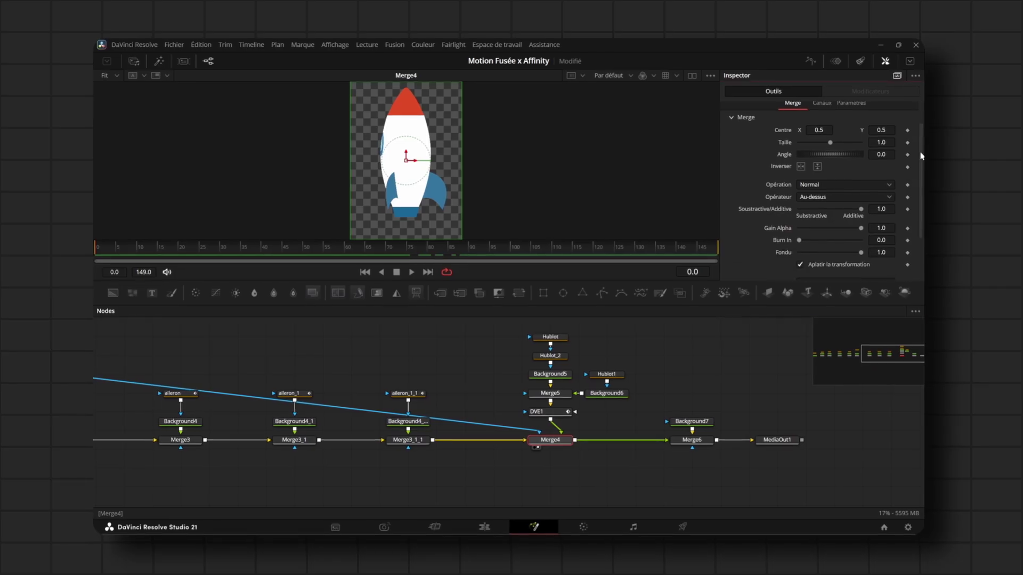
pyautogui.scroll(-1, 914, 213)
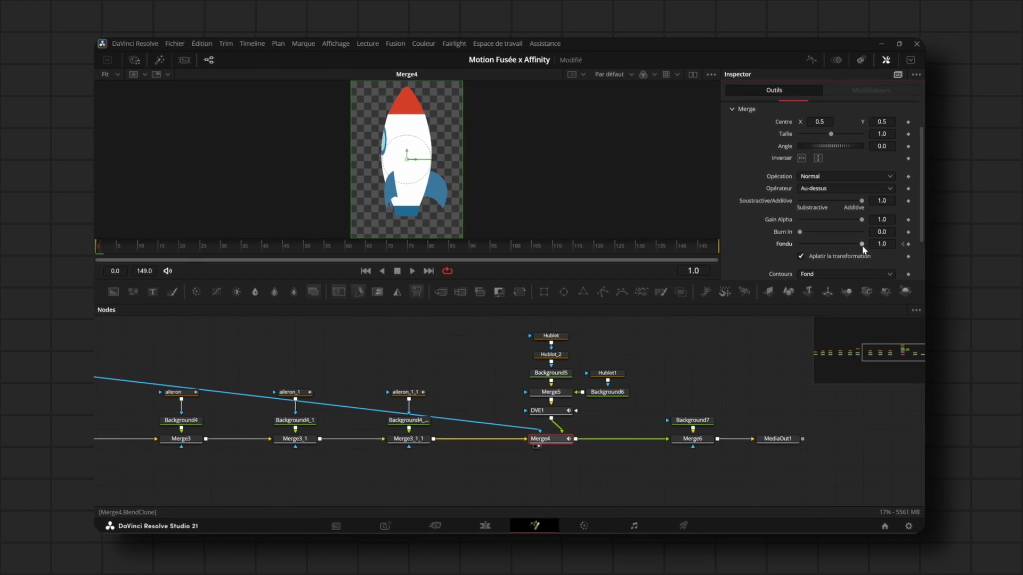
pyautogui.click(94, 248)
# - Keyframe Merge4's Fondu at 0.0 on frame 45 and 1.0 on frame 46, and play the animation from the start
pyautogui.moveTo(98, 250); pyautogui.dragTo(277, 259)
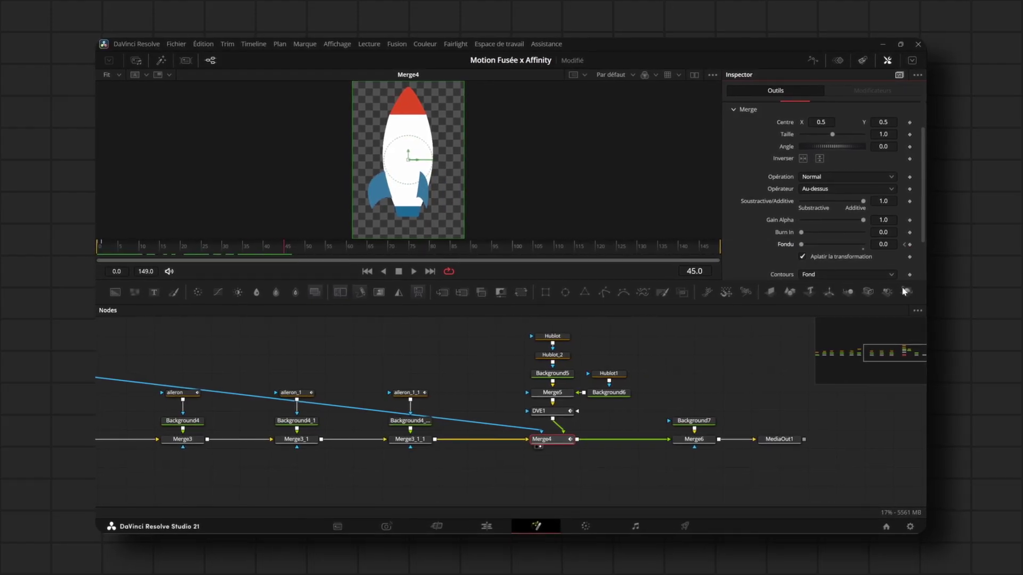
pyautogui.click(909, 244)
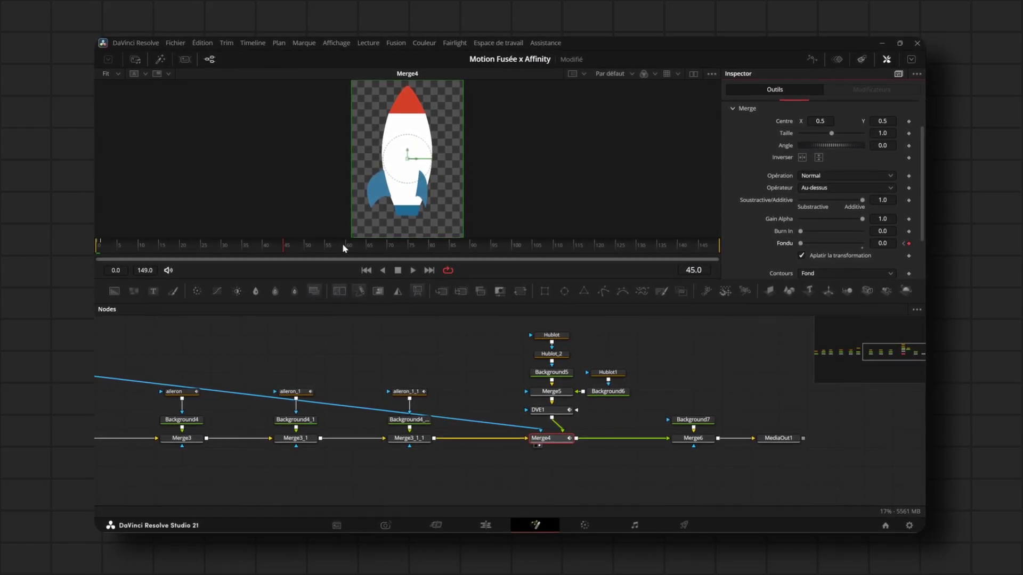
pyautogui.click(287, 248)
pyautogui.moveTo(831, 246); pyautogui.dragTo(866, 246)
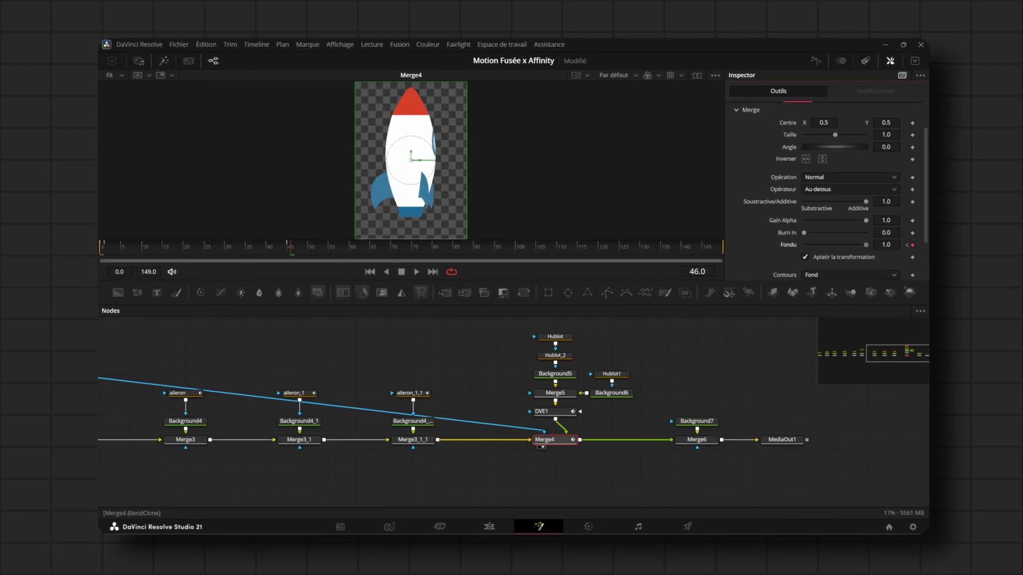
pyautogui.moveTo(296, 262); pyautogui.dragTo(99, 248)
pyautogui.press('space')
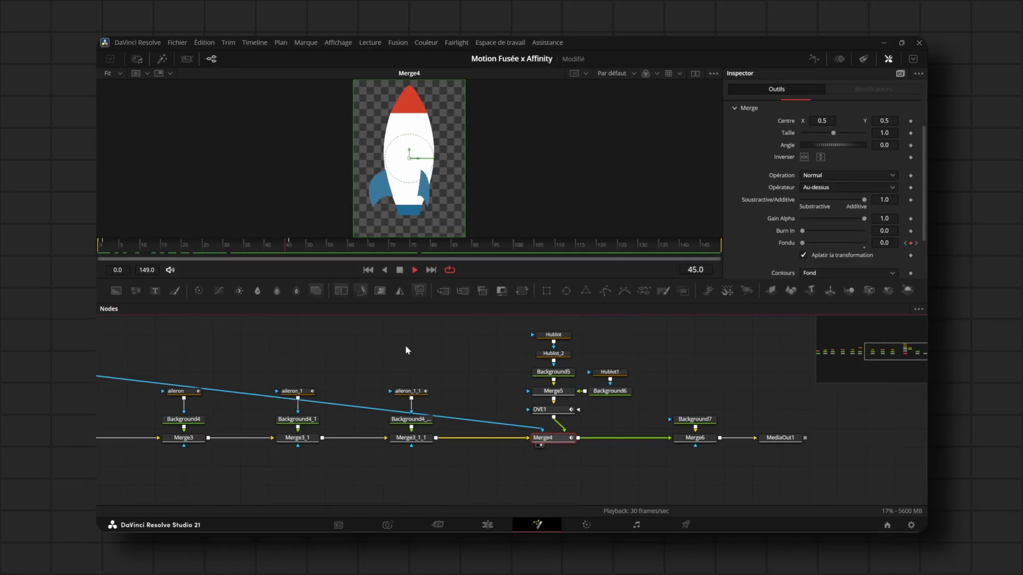